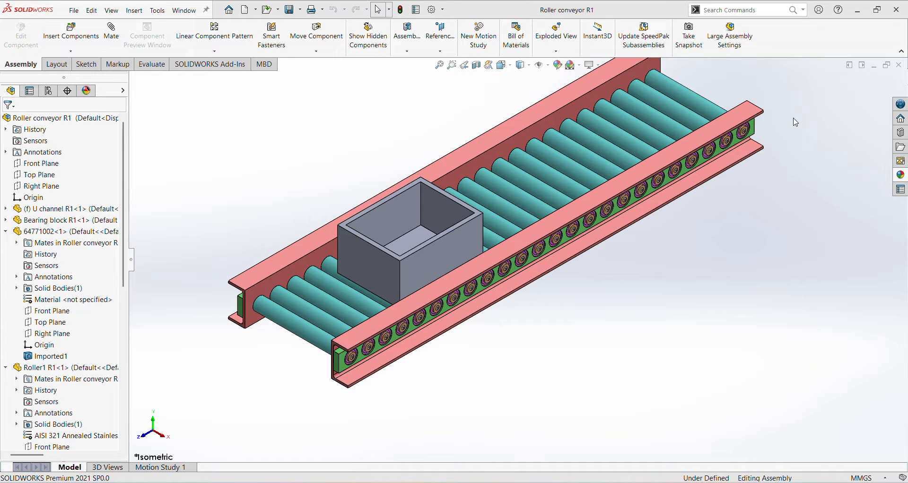
# Step: Hide the open box component resting on the conveyor rollers
pyautogui.click(446, 248)
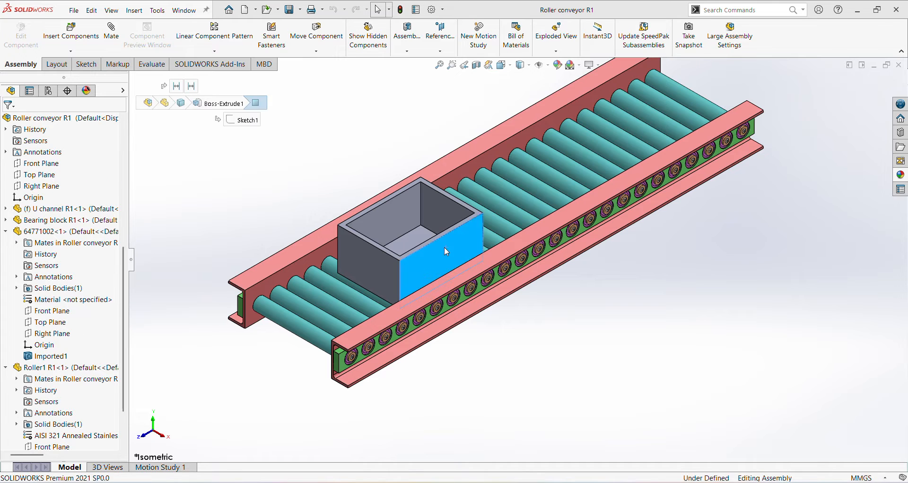
pyautogui.rightClick(445, 248)
pyautogui.click(510, 141)
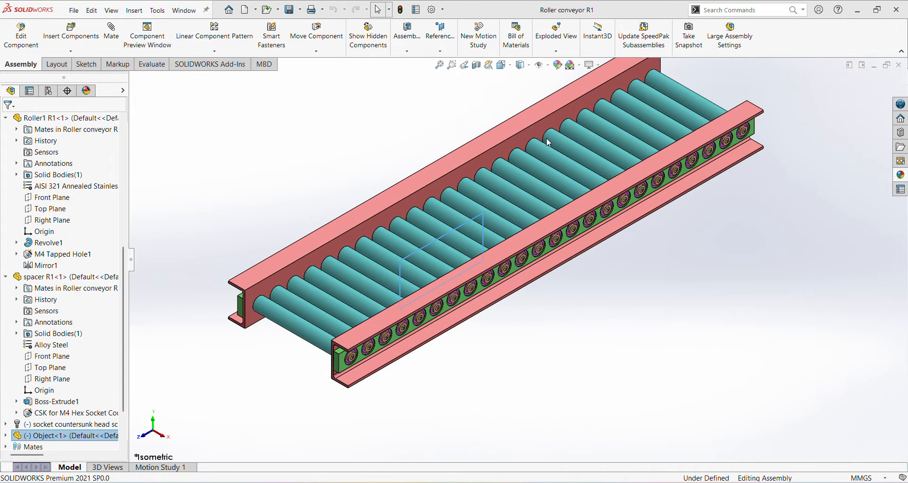
# Step: Start an exploded view and select every socket countersunk head screw along the near U channel for the first explode step
pyautogui.click(556, 33)
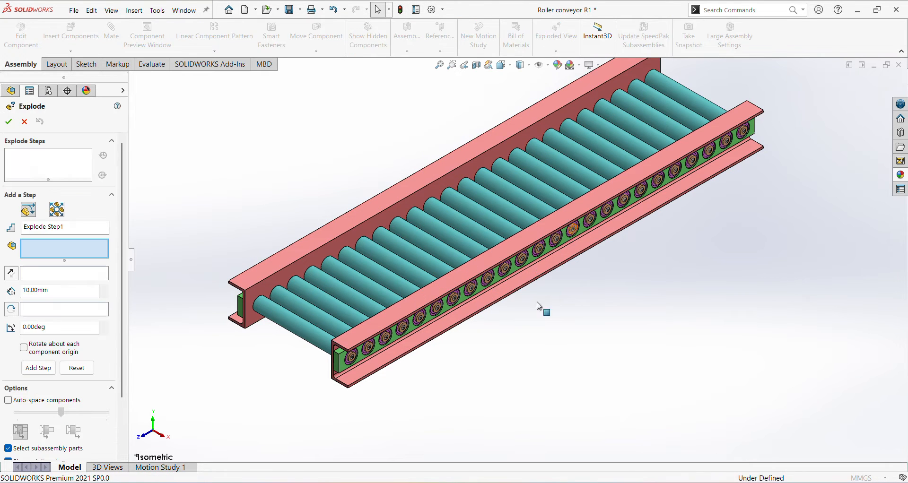
pyautogui.scroll(-10, 419, 327)
pyautogui.scroll(-5, 236, 357)
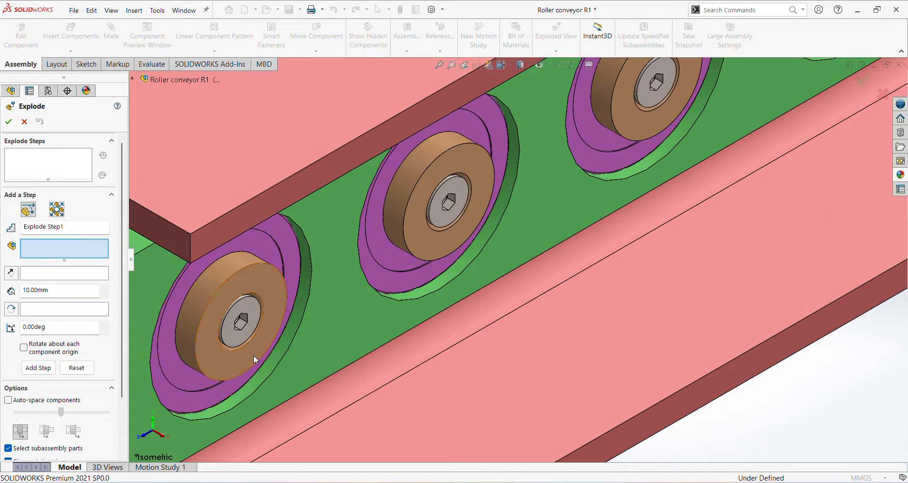
pyautogui.click(256, 316)
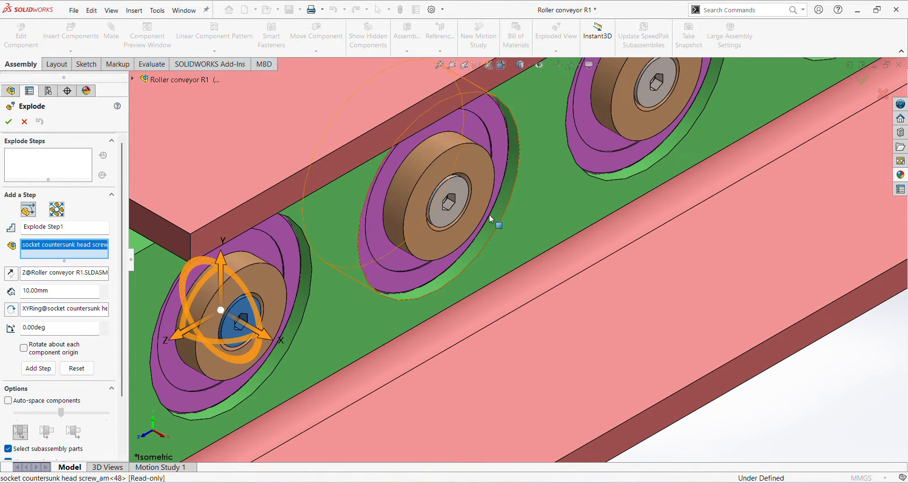
pyautogui.click(459, 189)
pyautogui.click(671, 77)
pyautogui.scroll(5, 646, 189)
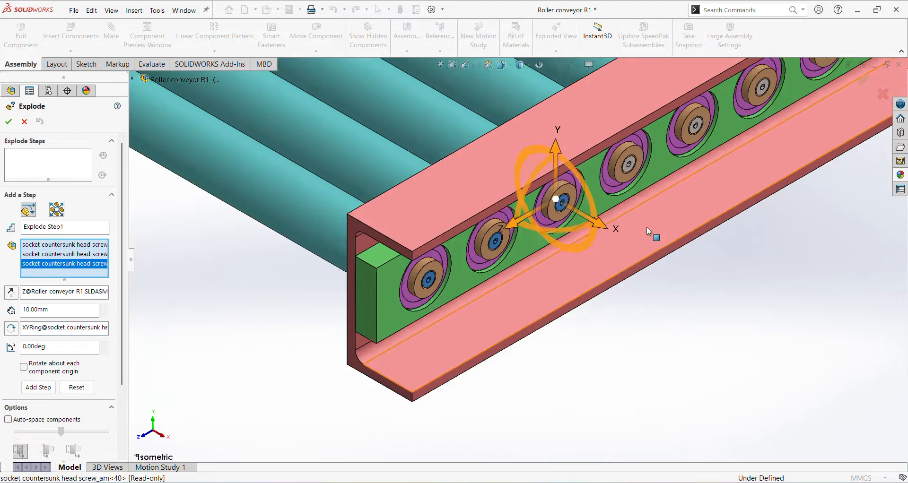
pyautogui.scroll(-5, 615, 208)
pyautogui.click(600, 190)
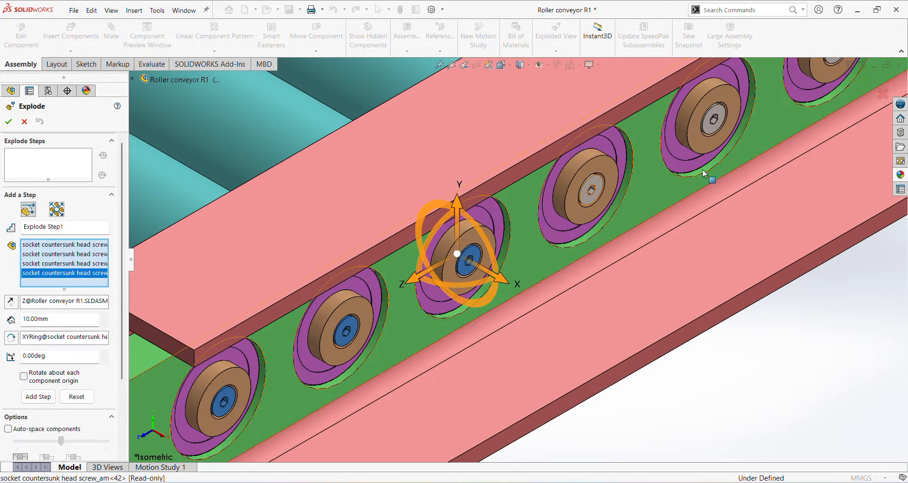
pyautogui.click(719, 111)
pyautogui.scroll(5, 719, 180)
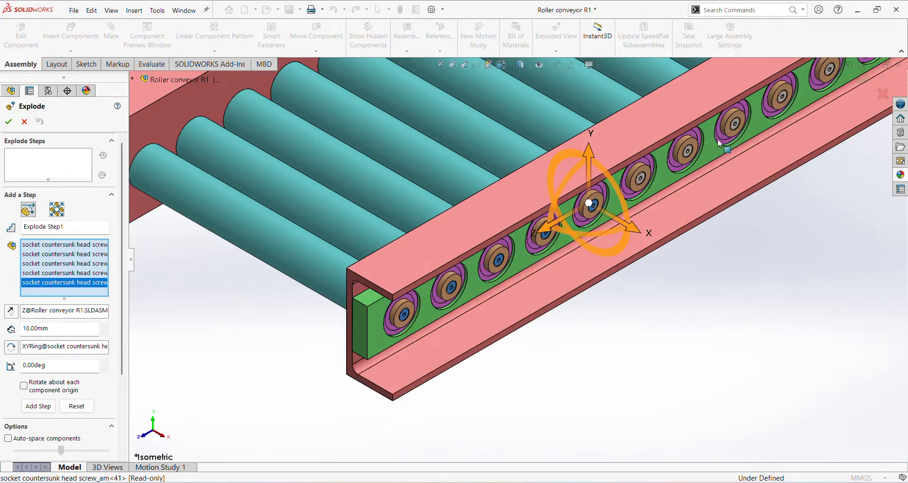
pyautogui.scroll(-5, 608, 212)
pyautogui.click(547, 233)
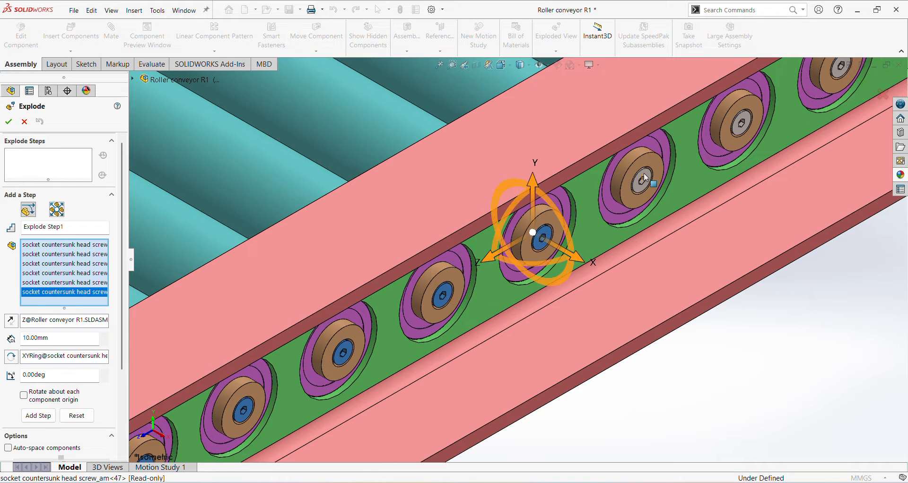
pyautogui.click(644, 172)
pyautogui.click(750, 124)
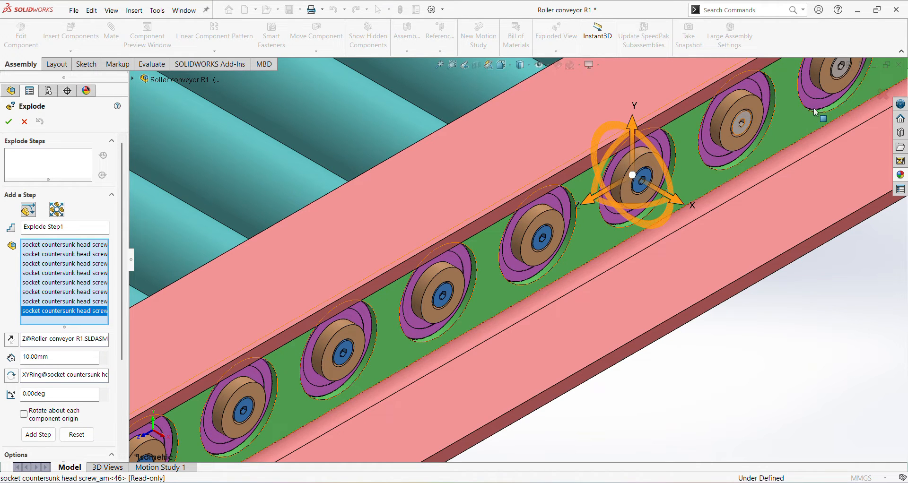
pyautogui.click(841, 71)
pyautogui.scroll(4, 759, 224)
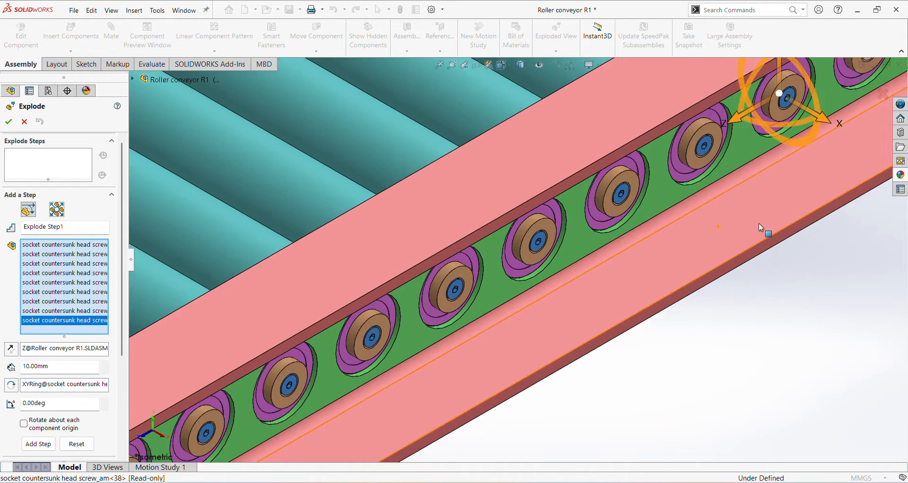
pyautogui.scroll(-8, 671, 192)
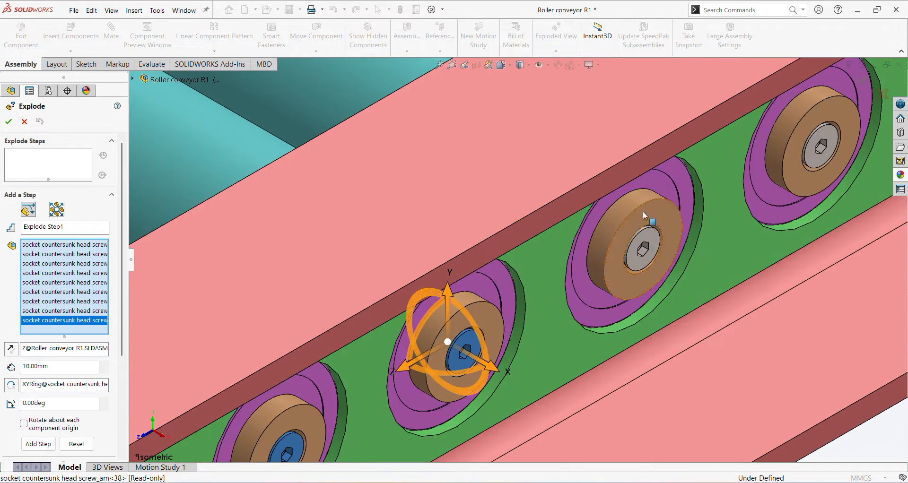
pyautogui.click(646, 239)
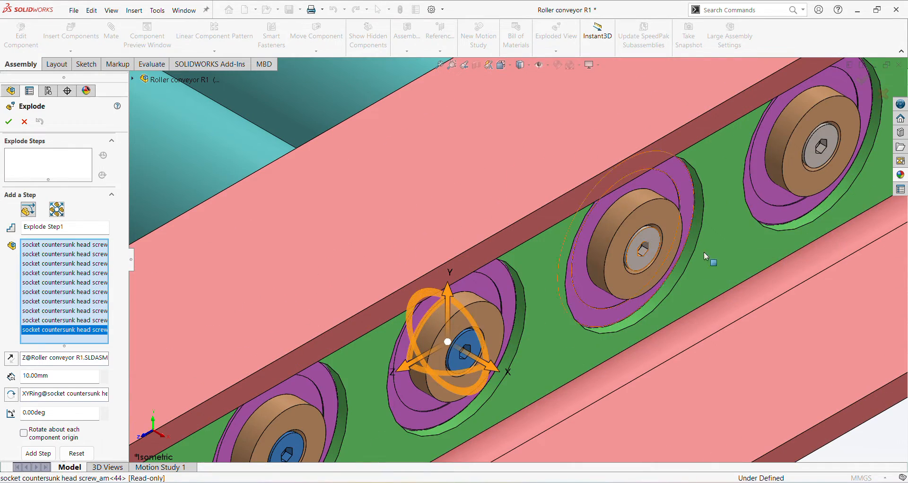
pyautogui.click(832, 142)
pyautogui.scroll(5, 558, 218)
pyautogui.scroll(-5, 648, 194)
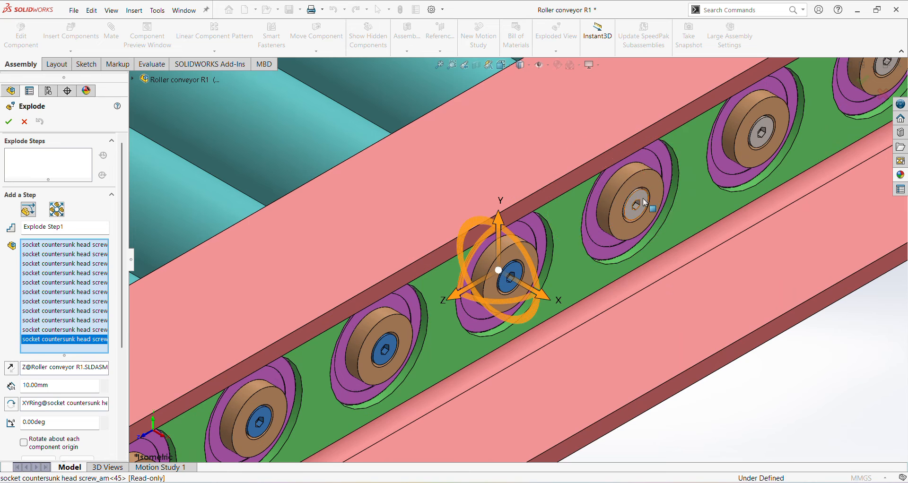
pyautogui.click(646, 203)
pyautogui.click(772, 129)
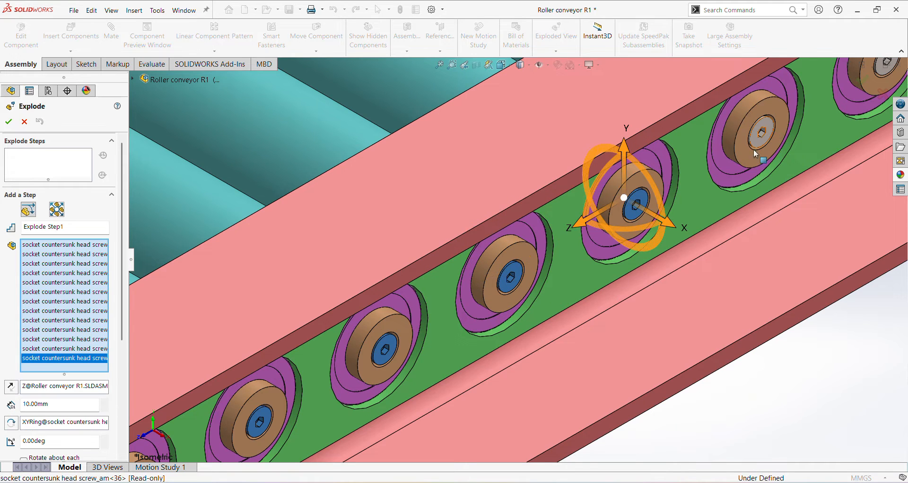
pyautogui.scroll(3, 739, 178)
pyautogui.scroll(-4, 684, 177)
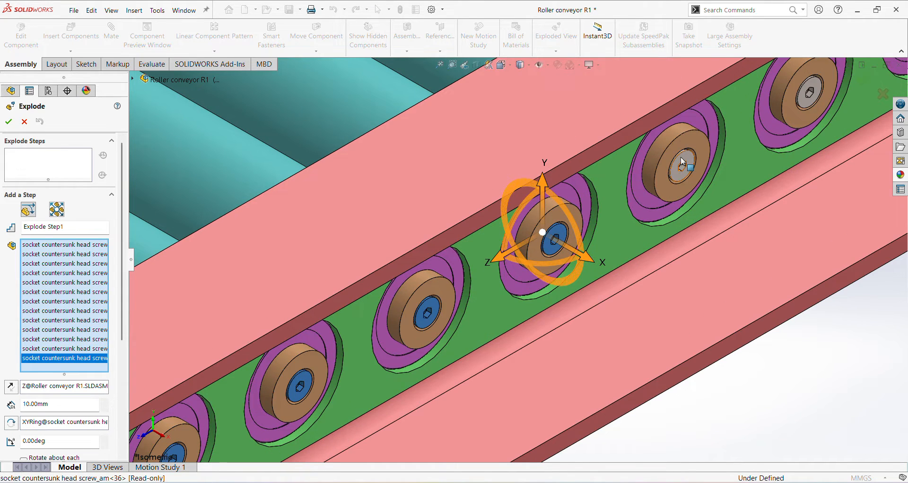
pyautogui.click(680, 157)
pyautogui.click(818, 92)
pyautogui.scroll(3, 783, 142)
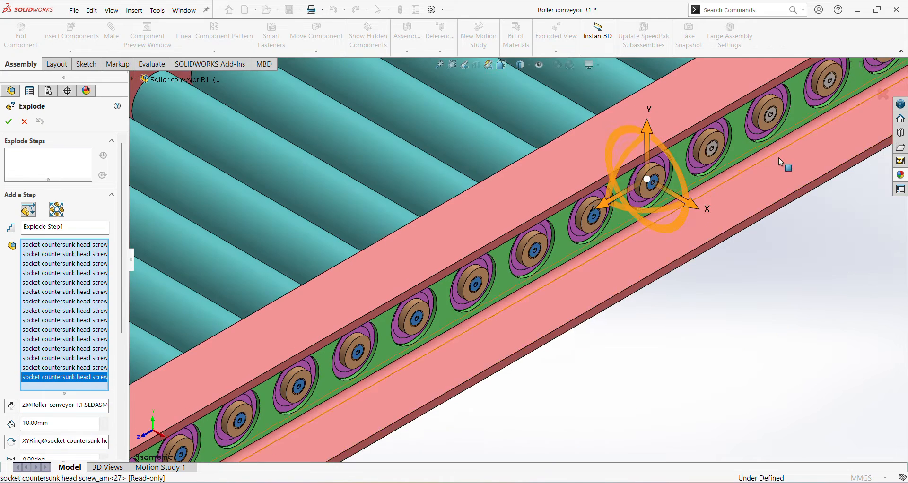
pyautogui.scroll(-4, 710, 163)
pyautogui.click(683, 163)
pyautogui.scroll(3, 739, 176)
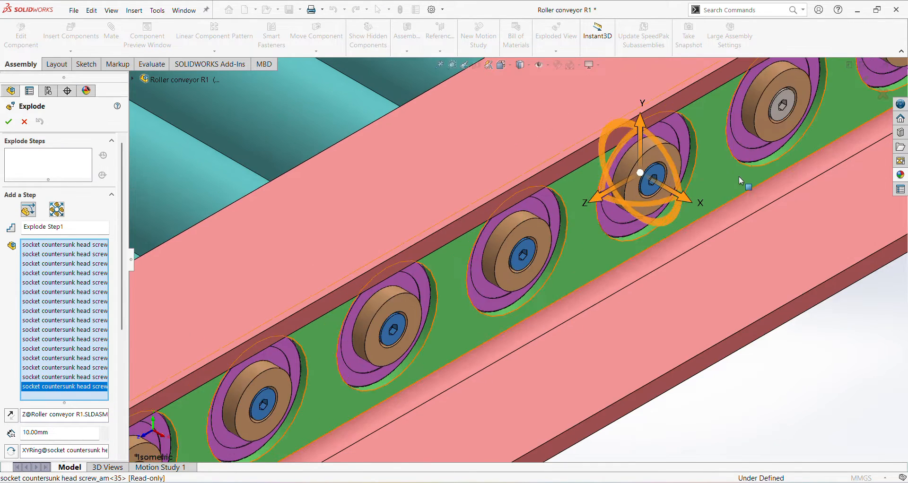
pyautogui.click(702, 152)
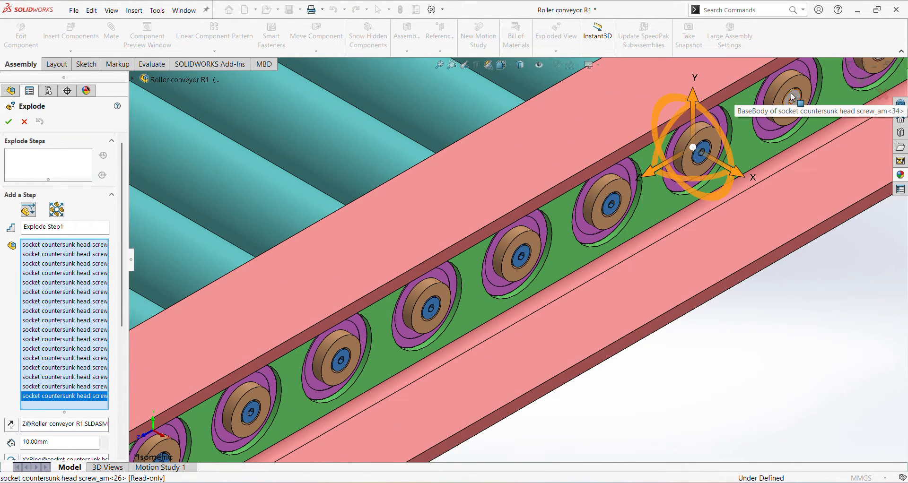
pyautogui.click(793, 97)
pyautogui.scroll(3, 751, 160)
pyautogui.scroll(-3, 722, 141)
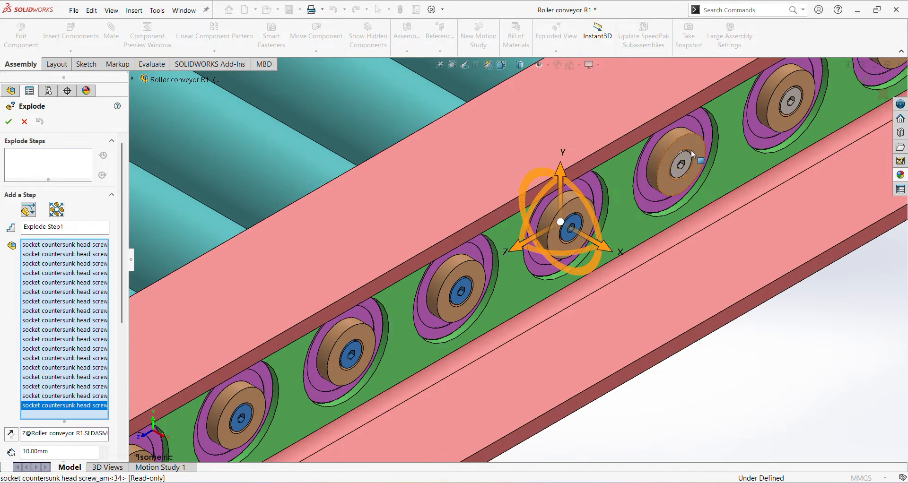
pyautogui.click(688, 159)
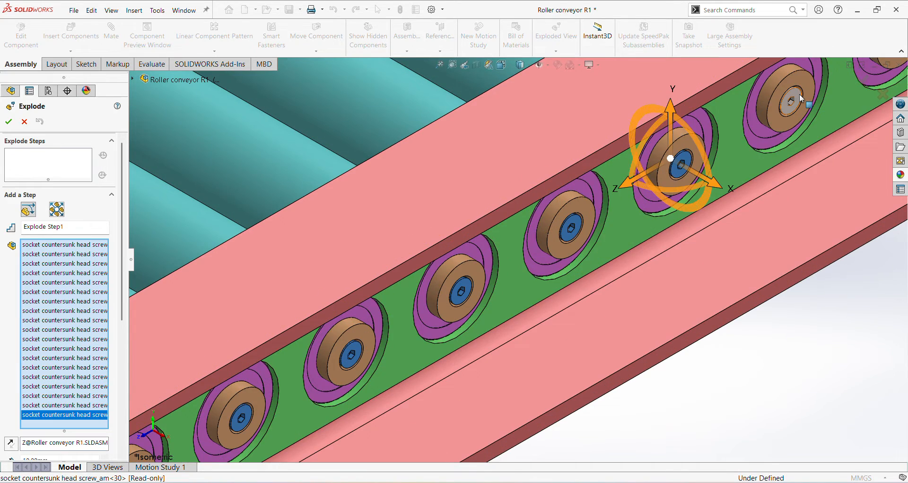
pyautogui.click(801, 99)
pyautogui.scroll(3, 795, 104)
pyautogui.scroll(-3, 739, 138)
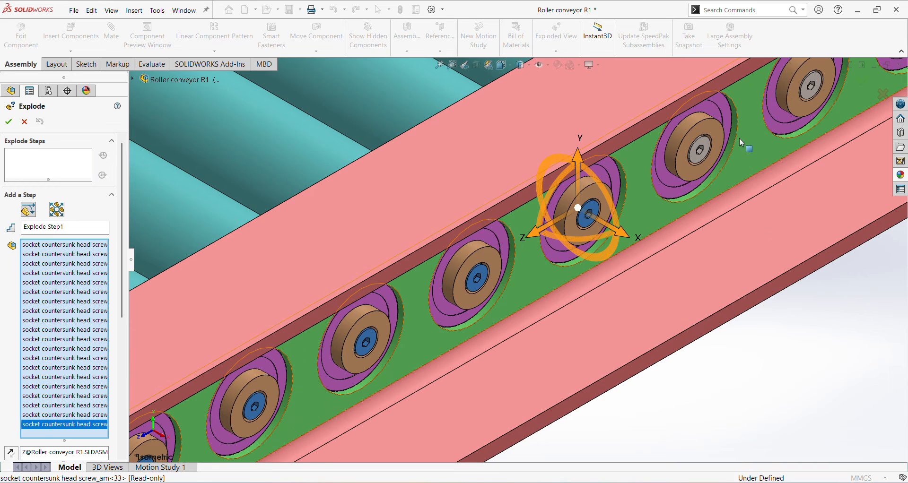
pyautogui.click(702, 140)
pyautogui.click(819, 85)
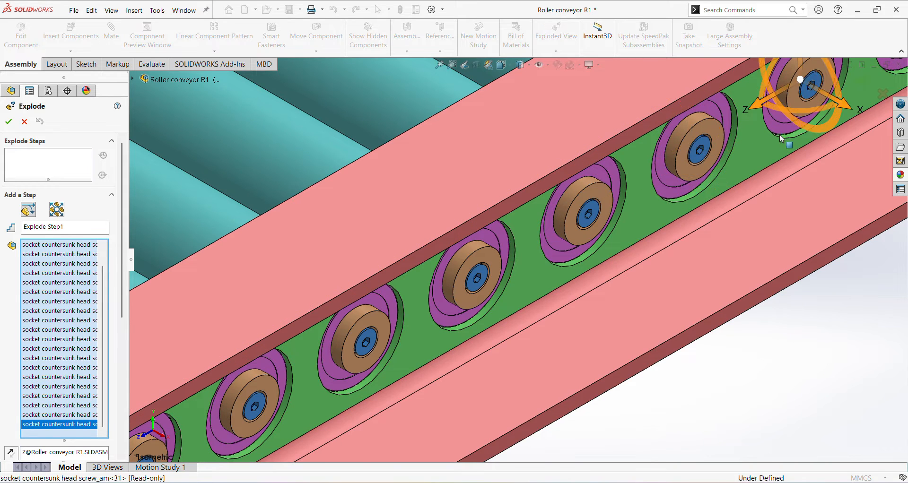
pyautogui.scroll(3, 780, 135)
pyautogui.scroll(-3, 688, 168)
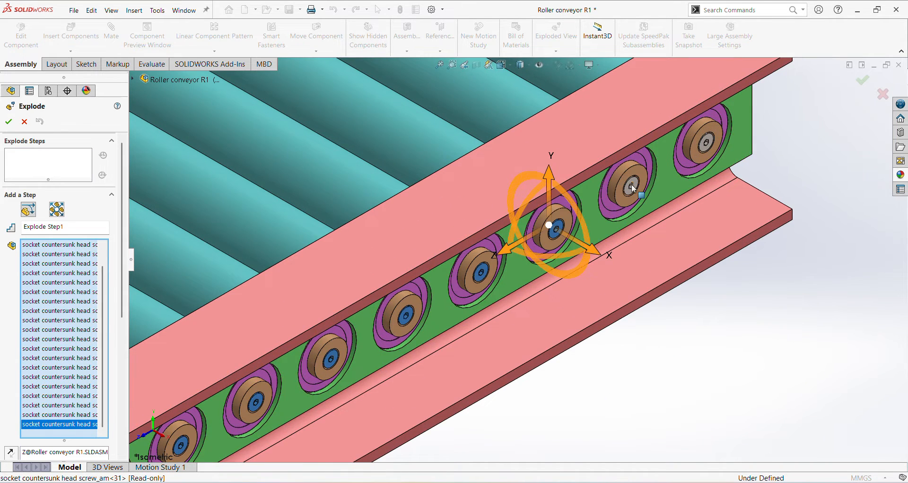
pyautogui.click(635, 187)
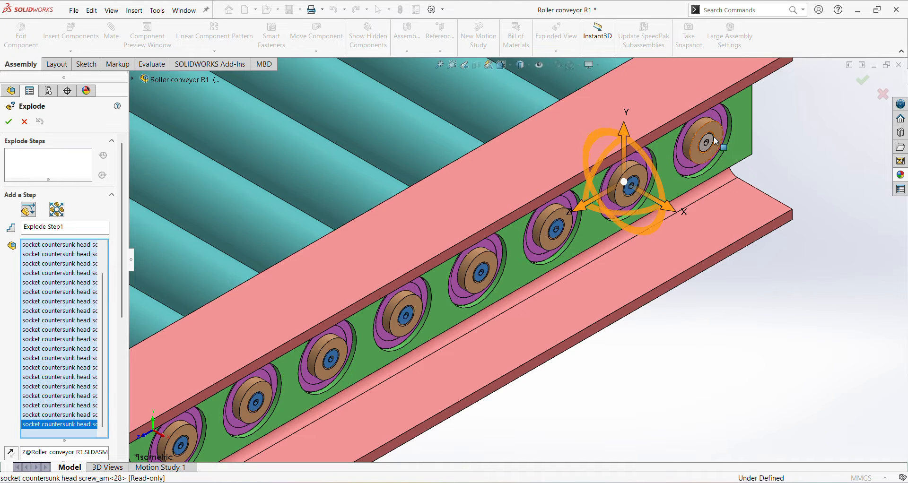
pyautogui.click(711, 140)
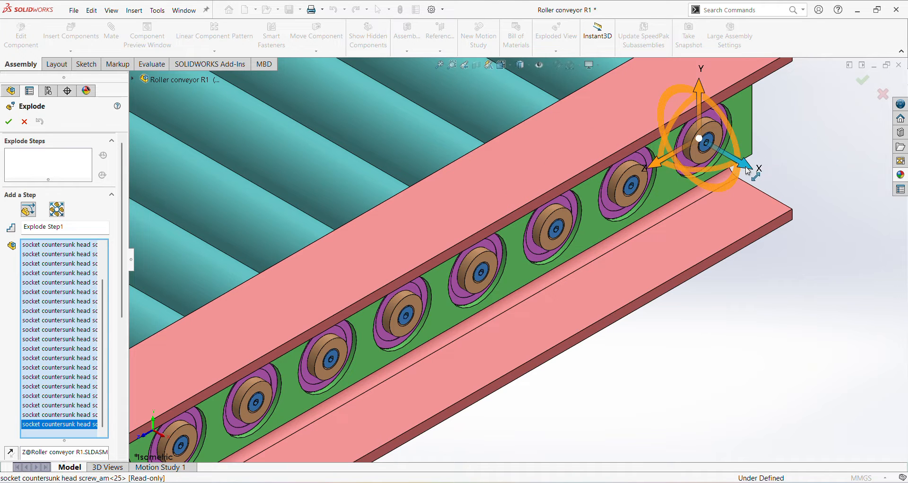
# Step: Move the selected screws about 200 mm outward along the X axis and complete the first explode step
pyautogui.moveTo(747, 170); pyautogui.dragTo(823, 265)
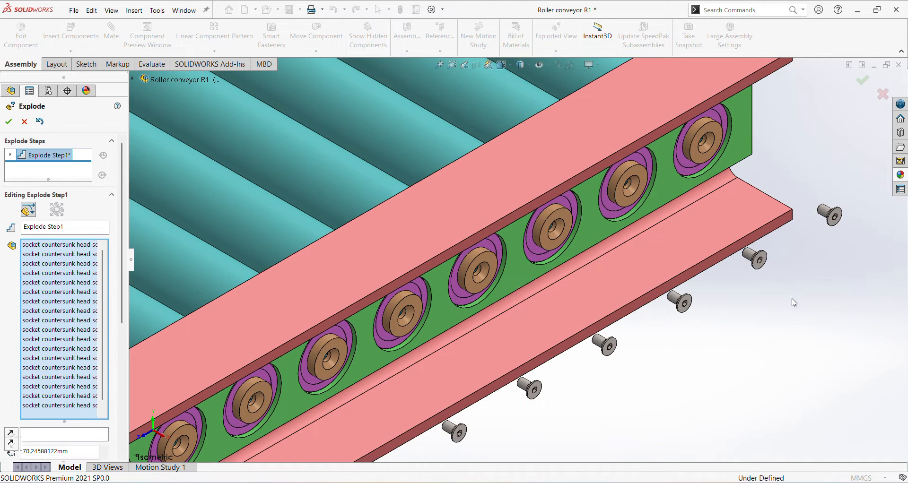
pyautogui.scroll(8, 794, 303)
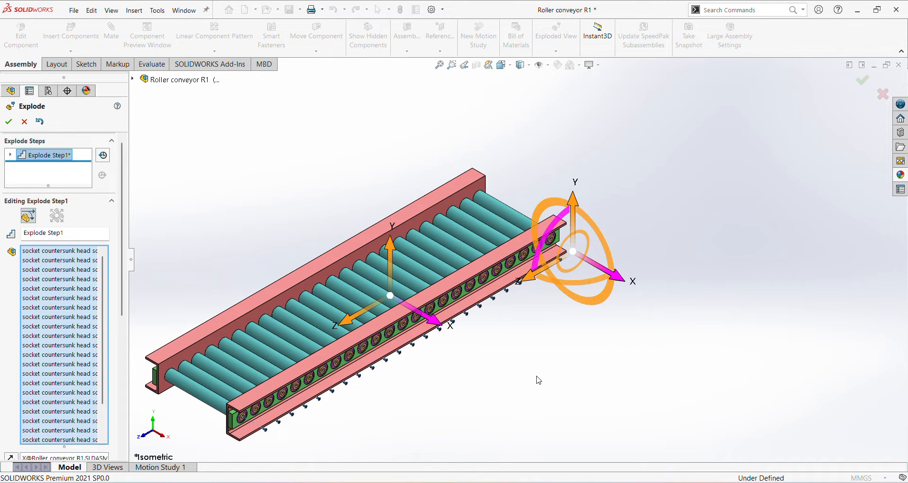
pyautogui.moveTo(618, 277); pyautogui.dragTo(667, 309)
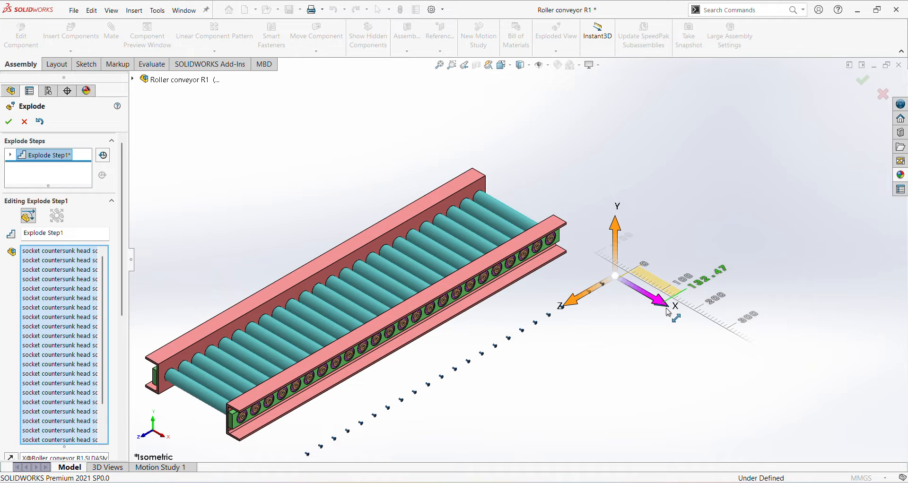
pyautogui.moveTo(668, 312); pyautogui.dragTo(668, 312)
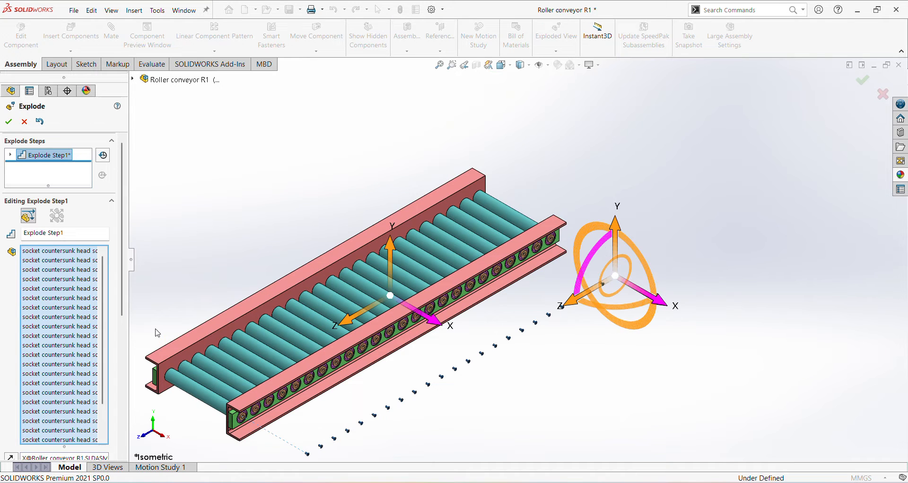
pyautogui.scroll(-1, 68, 350)
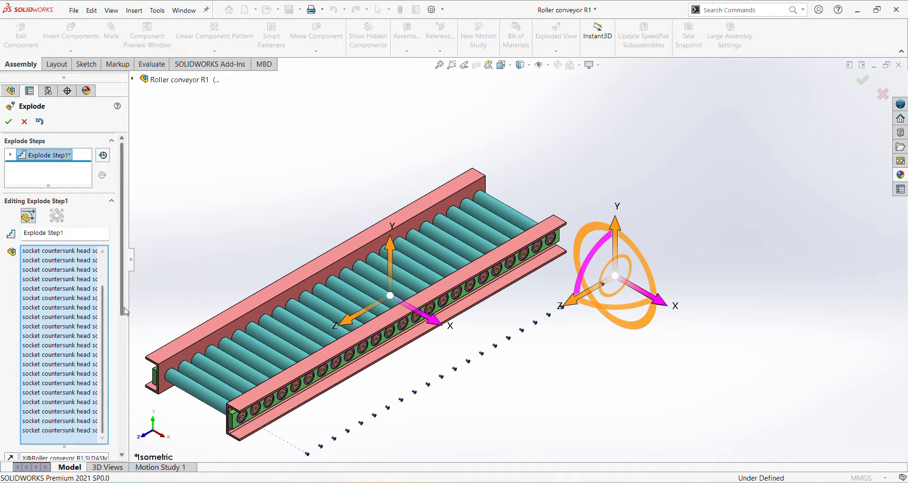
pyautogui.moveTo(122, 313); pyautogui.dragTo(124, 403)
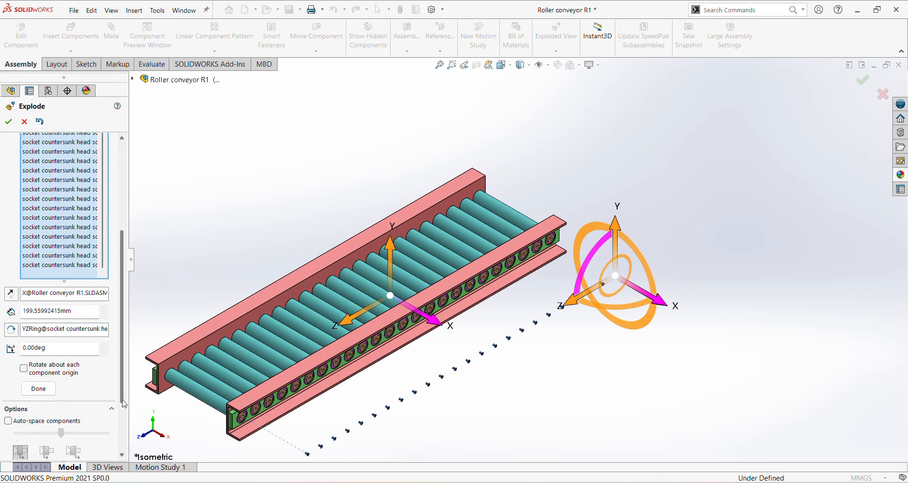
pyautogui.click(39, 388)
# Step: Select every spacer along the near U channel for the second explode step
pyautogui.scroll(-2, 315, 426)
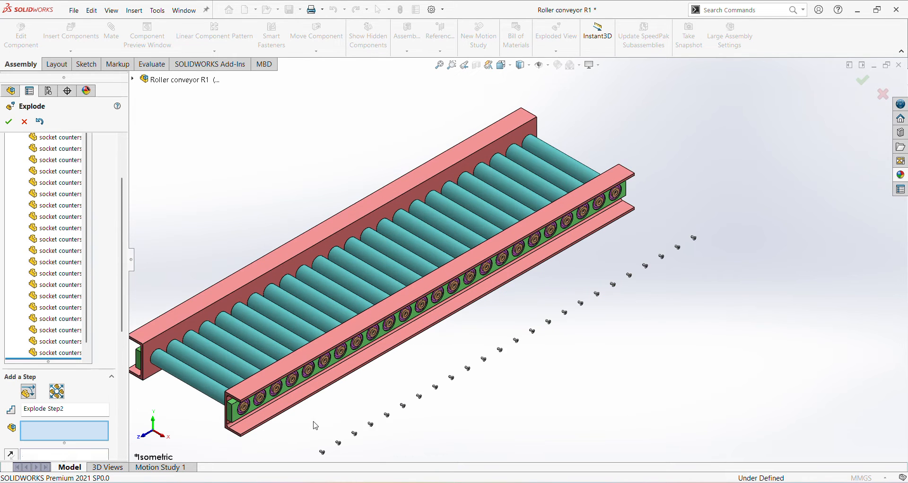
pyautogui.scroll(-8, 308, 410)
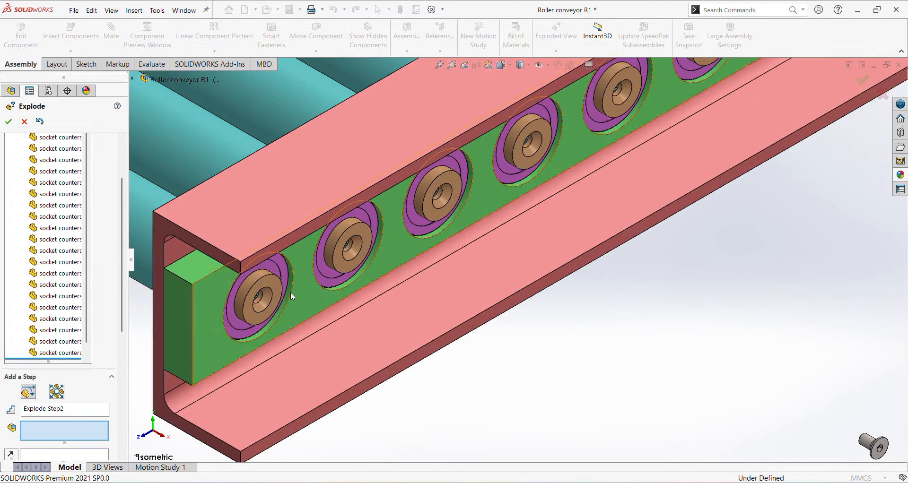
pyautogui.click(279, 285)
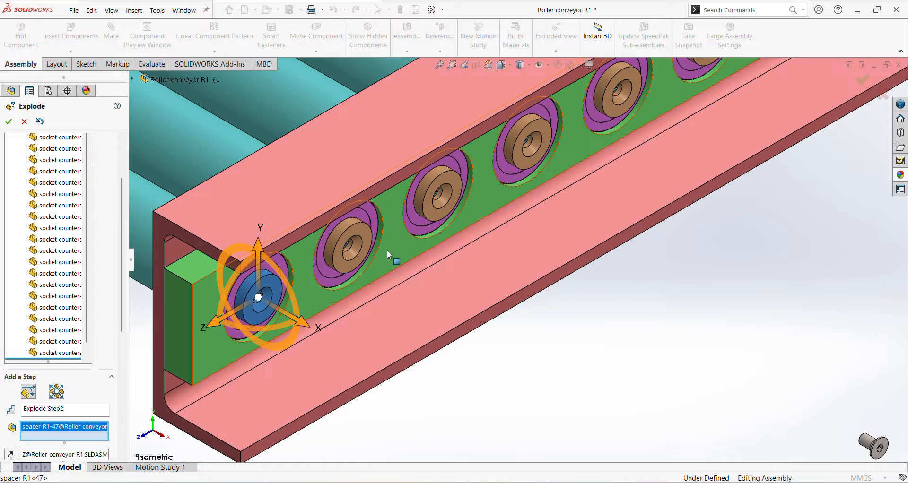
pyautogui.click(365, 233)
pyautogui.click(459, 185)
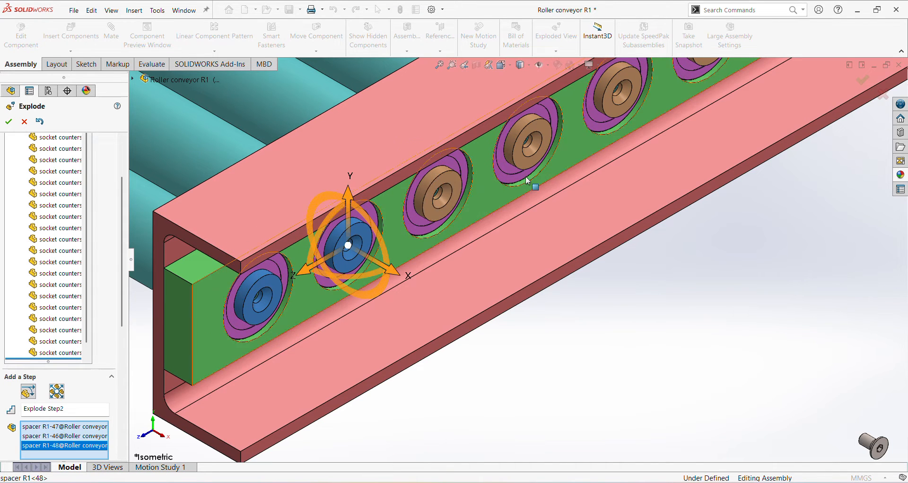
pyautogui.click(540, 135)
pyautogui.scroll(5, 629, 92)
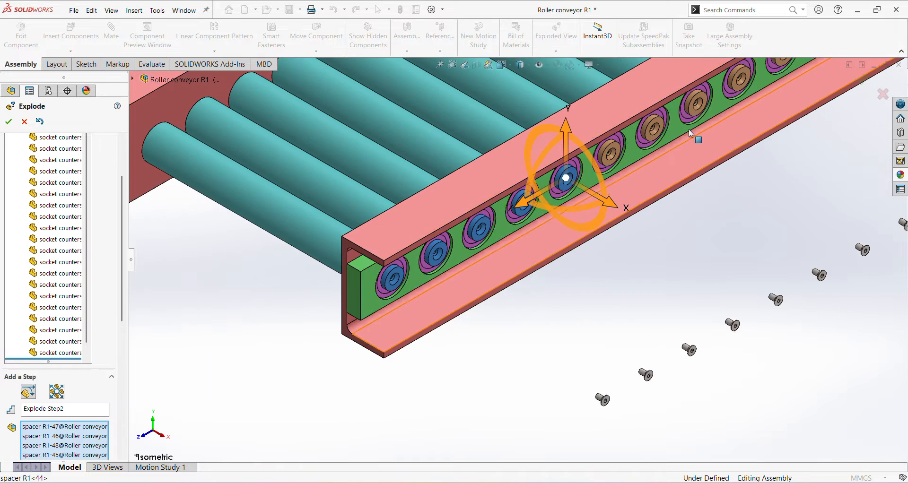
pyautogui.click(617, 152)
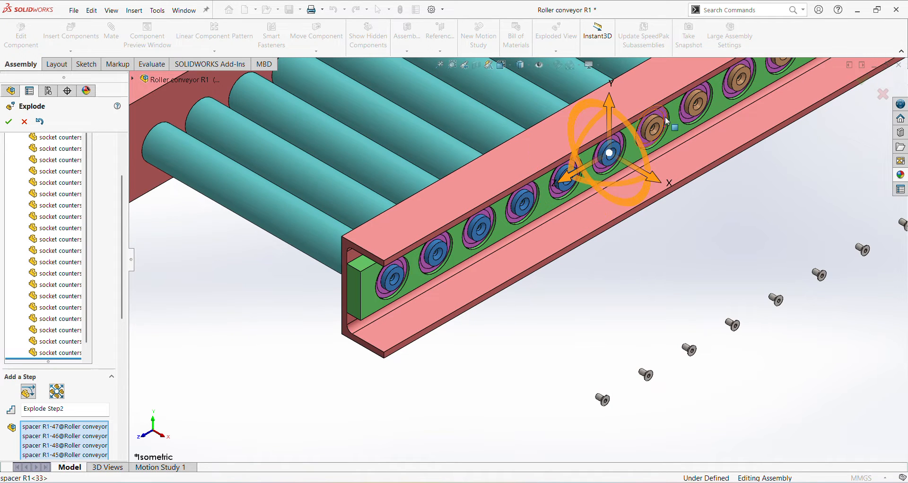
pyautogui.click(660, 120)
pyautogui.click(702, 95)
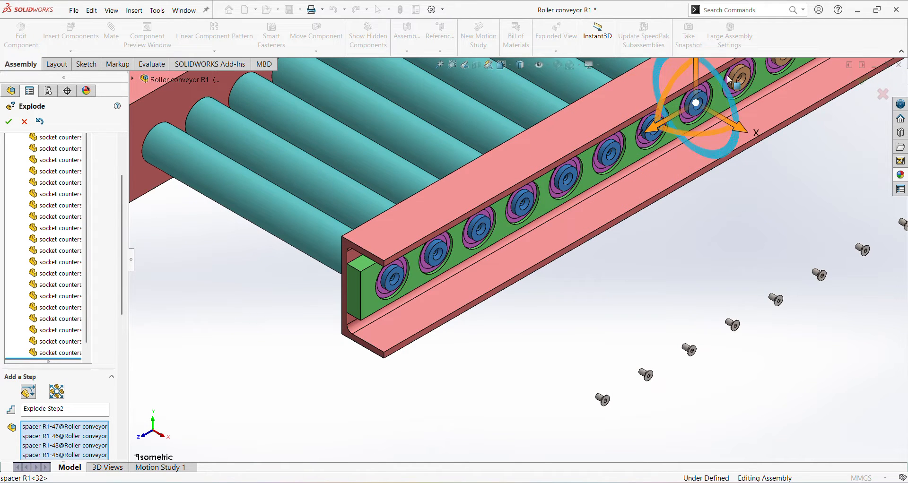
pyautogui.click(742, 69)
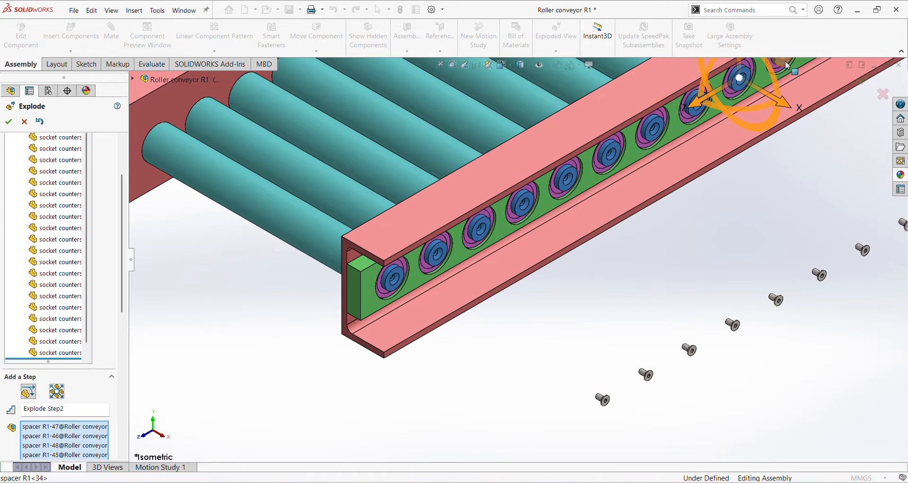
pyautogui.scroll(5, 727, 171)
pyautogui.scroll(-6, 546, 194)
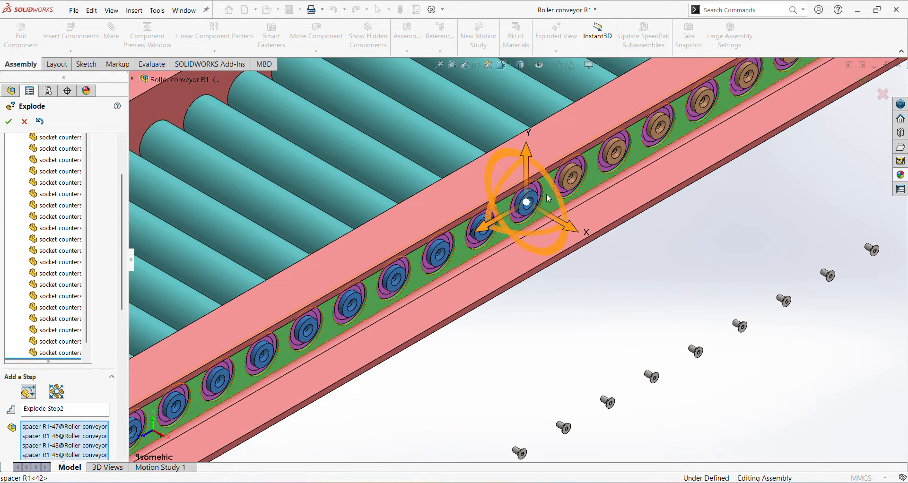
pyautogui.click(577, 172)
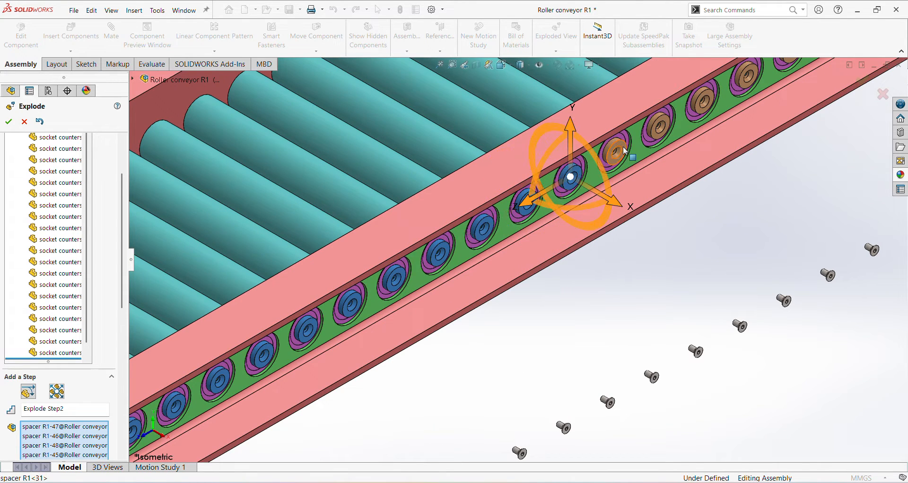
pyautogui.click(623, 146)
pyautogui.click(660, 117)
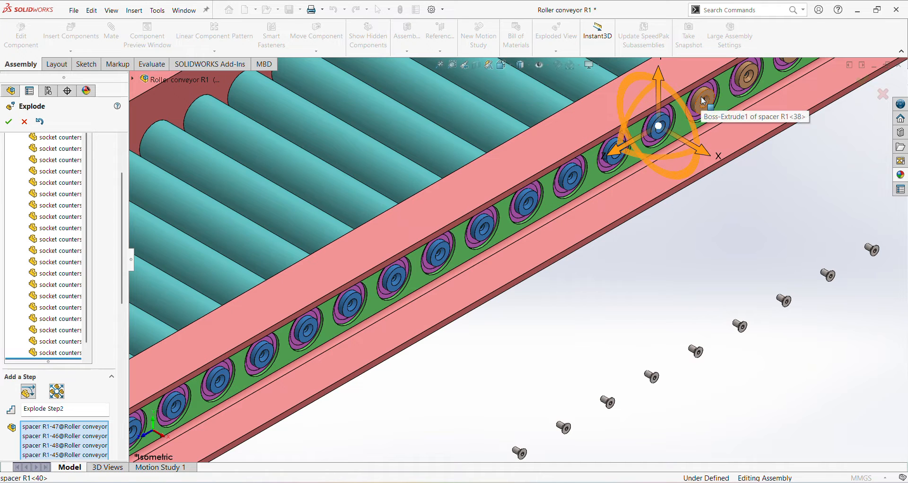
pyautogui.click(702, 97)
pyautogui.scroll(3, 736, 124)
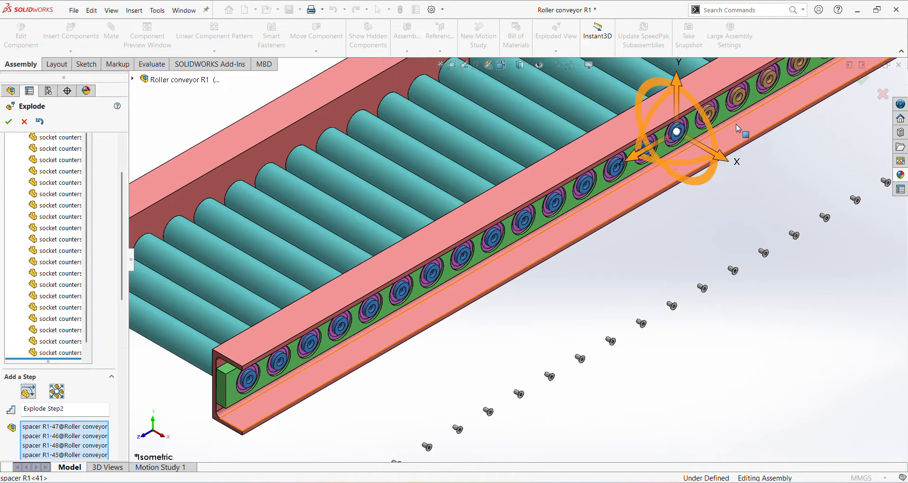
pyautogui.scroll(-3, 736, 124)
pyautogui.click(669, 139)
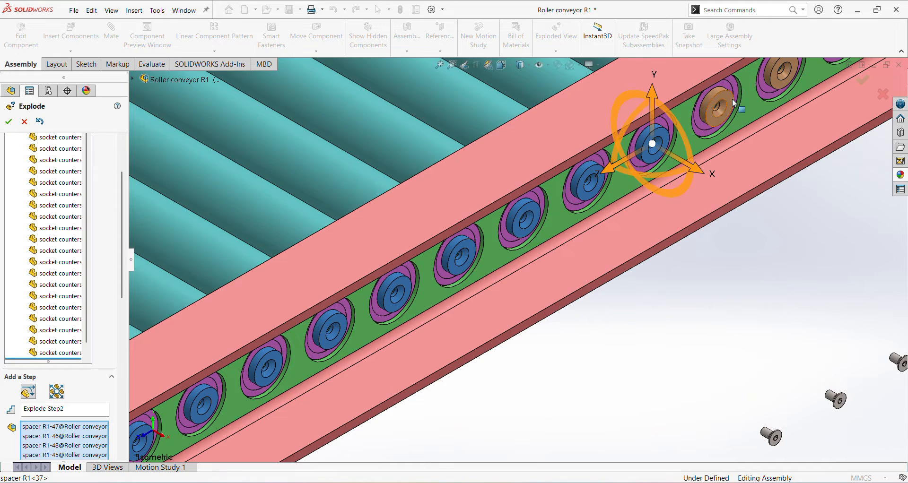
pyautogui.click(733, 104)
pyautogui.scroll(4, 803, 147)
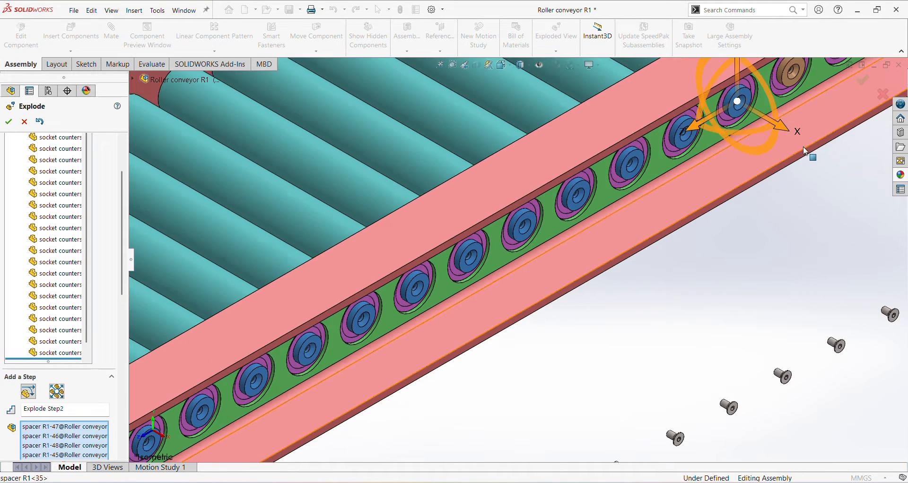
pyautogui.scroll(-4, 714, 138)
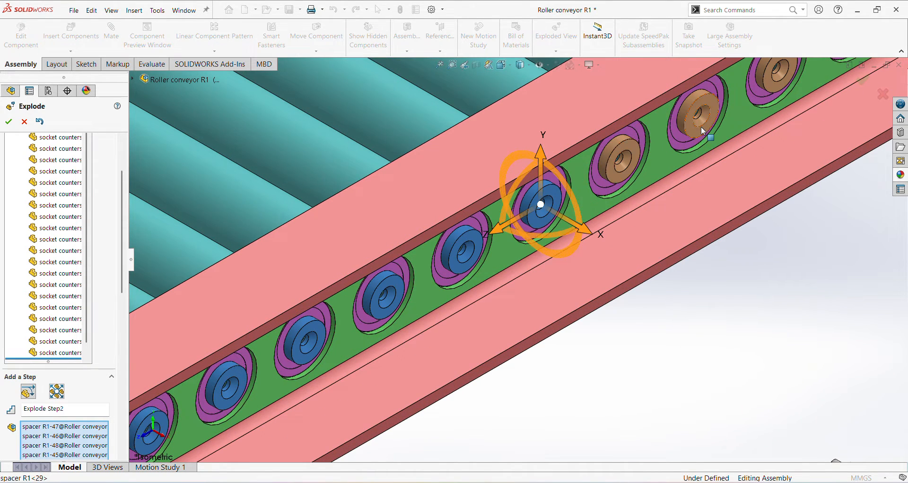
pyautogui.click(624, 172)
pyautogui.click(703, 133)
pyautogui.click(784, 84)
pyautogui.scroll(3, 779, 106)
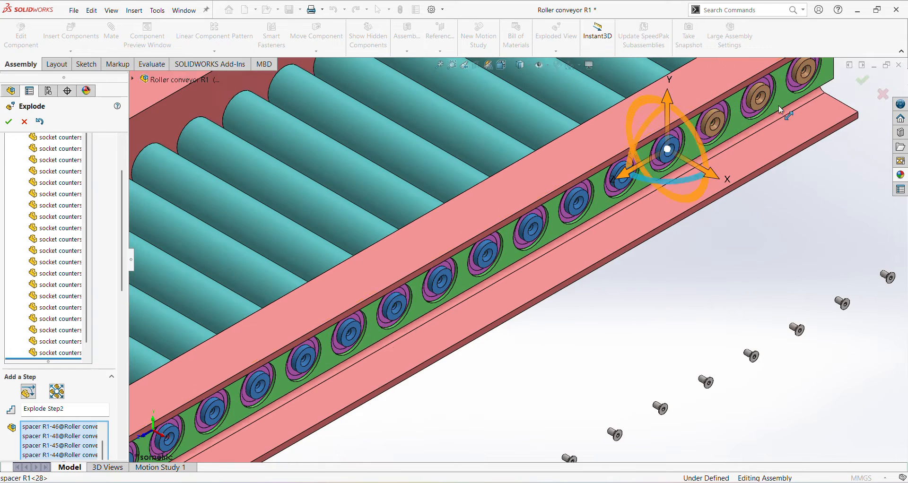
pyautogui.scroll(-2, 778, 106)
pyautogui.click(711, 127)
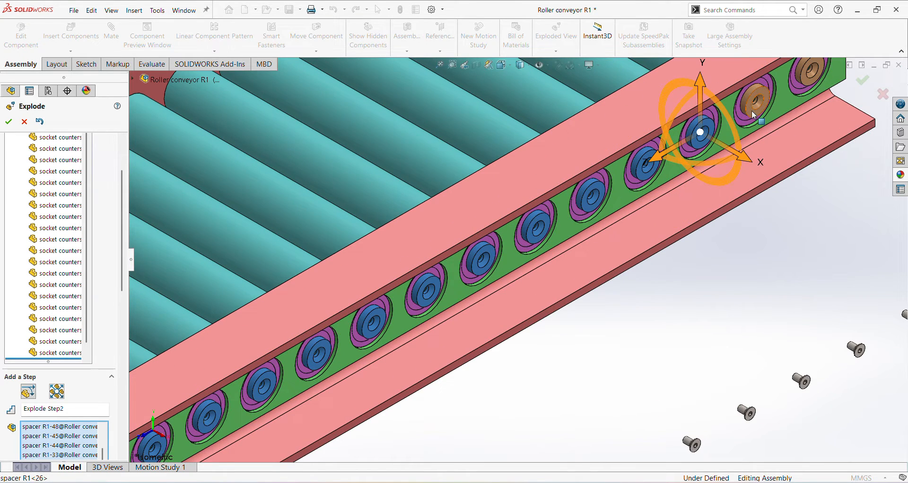
pyautogui.click(751, 110)
pyautogui.click(812, 79)
pyautogui.scroll(3, 764, 175)
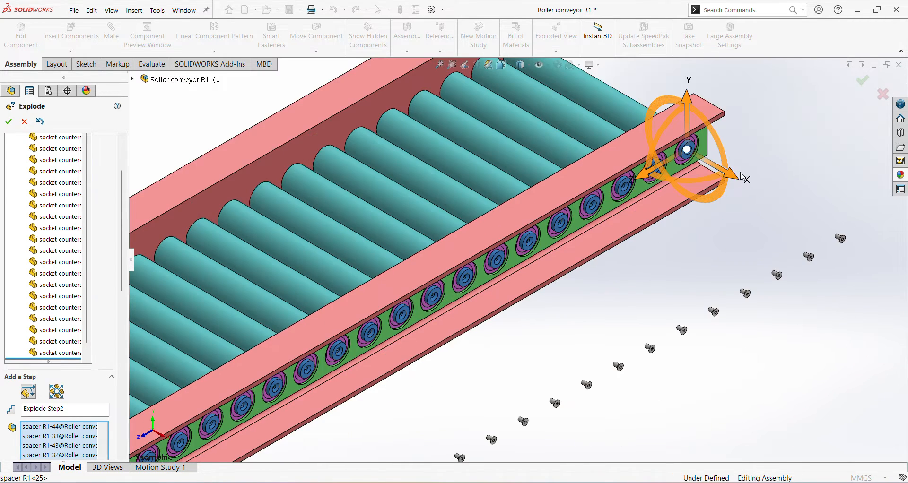
# Step: Move the selected spacers about 175 mm outward along the X axis
pyautogui.moveTo(736, 177); pyautogui.dragTo(868, 283)
pyautogui.scroll(4, 482, 331)
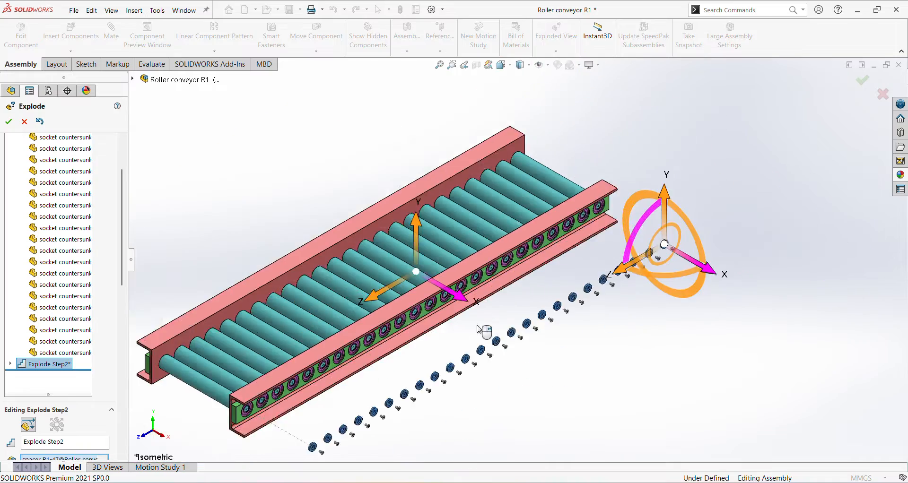
pyautogui.scroll(-8, 400, 364)
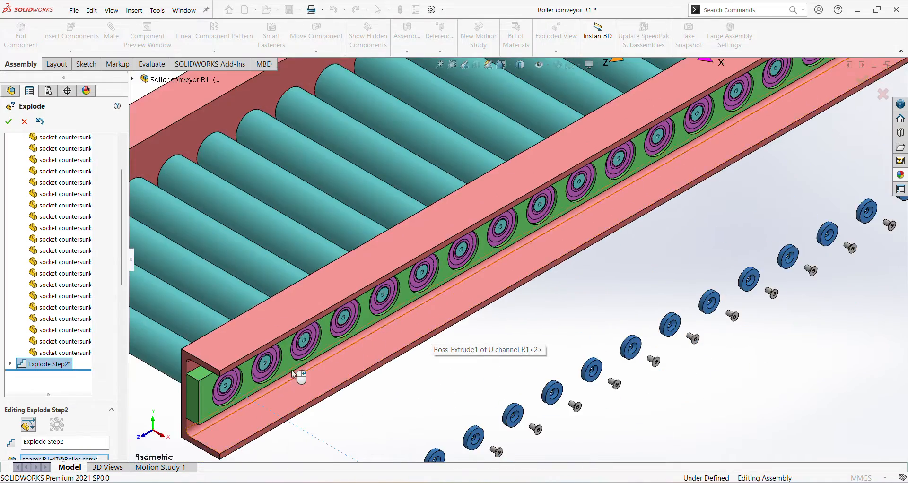
pyautogui.scroll(-3, 291, 370)
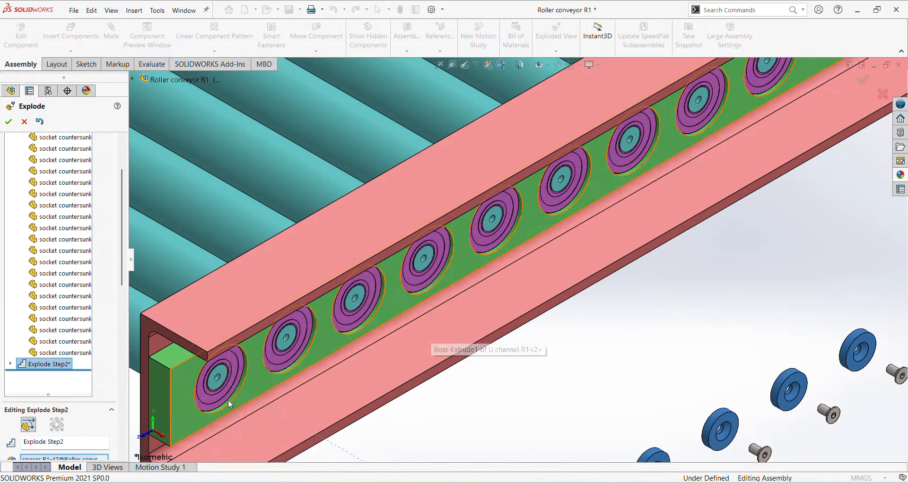
pyautogui.click(253, 390)
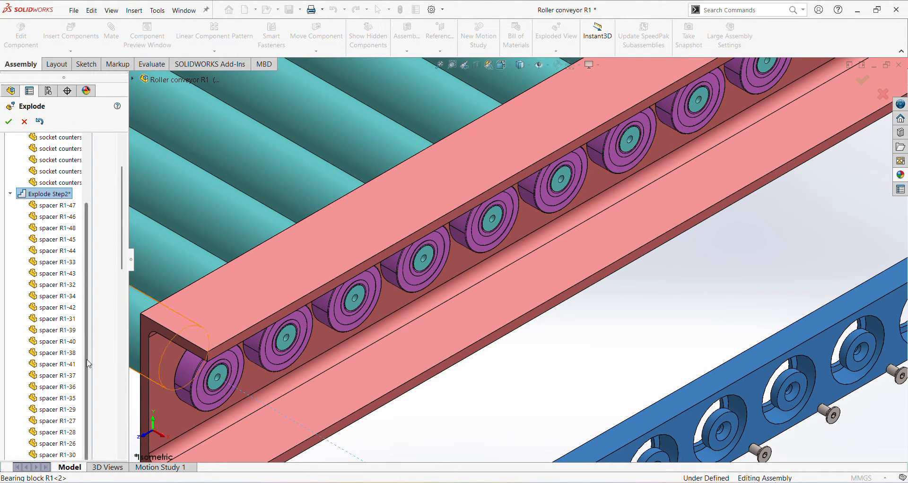
pyautogui.scroll(-5, 121, 314)
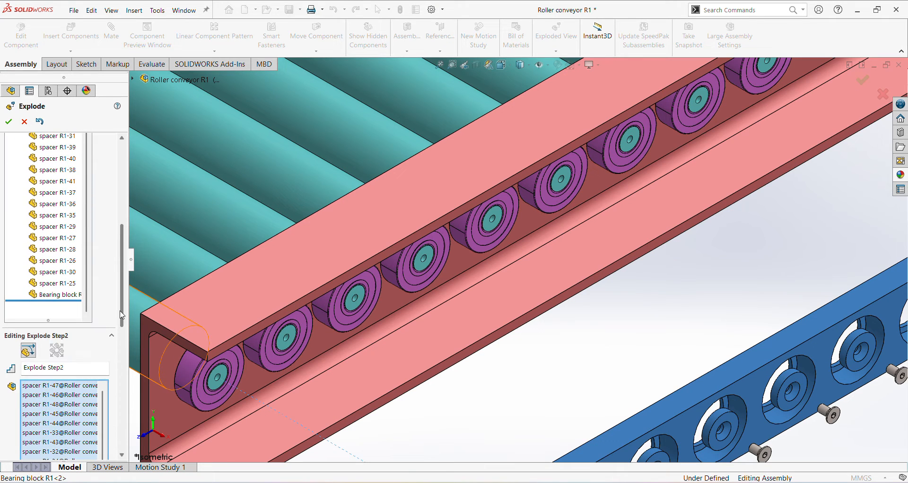
pyautogui.rightClick(58, 298)
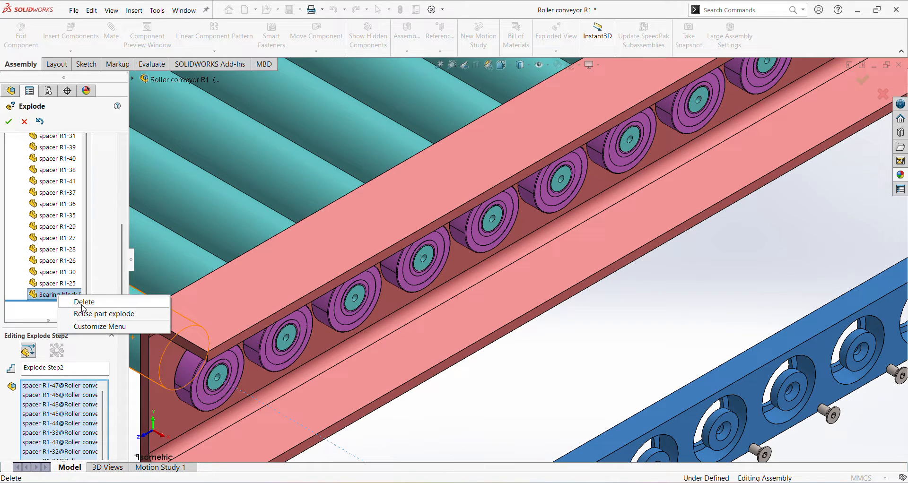
pyautogui.click(94, 312)
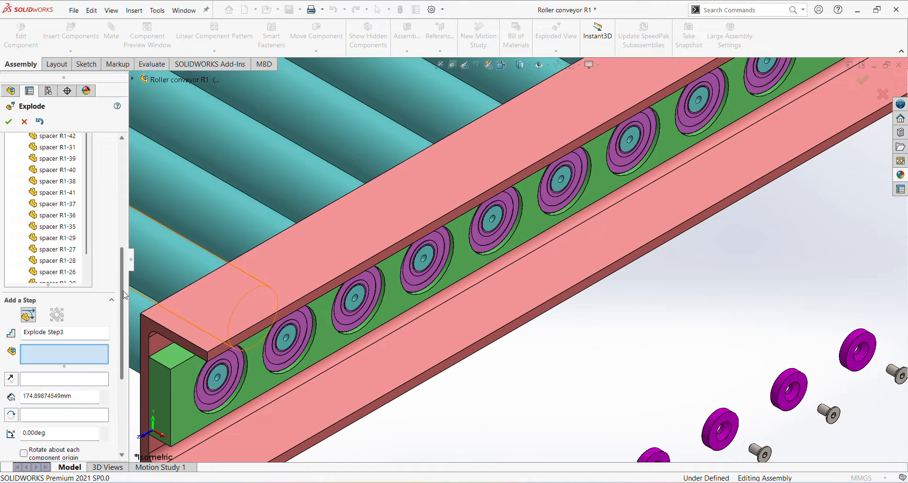
pyautogui.scroll(-5, 124, 294)
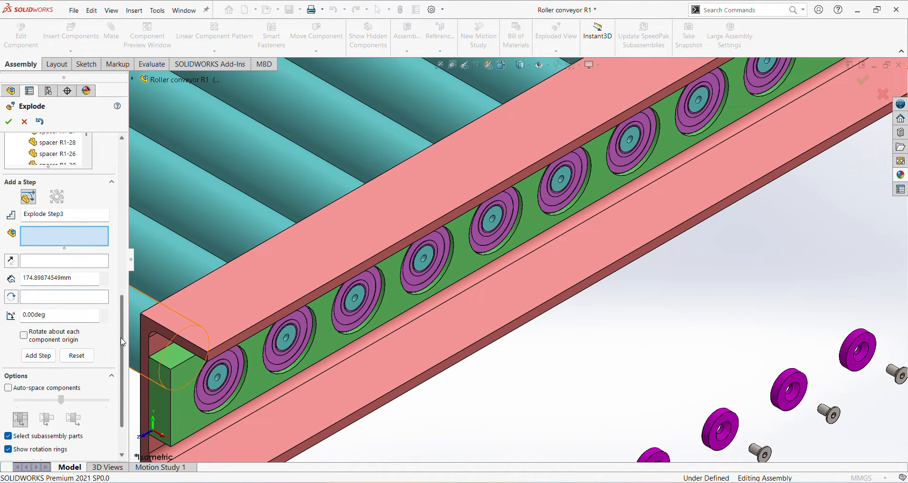
pyautogui.moveTo(122, 342); pyautogui.dragTo(123, 377)
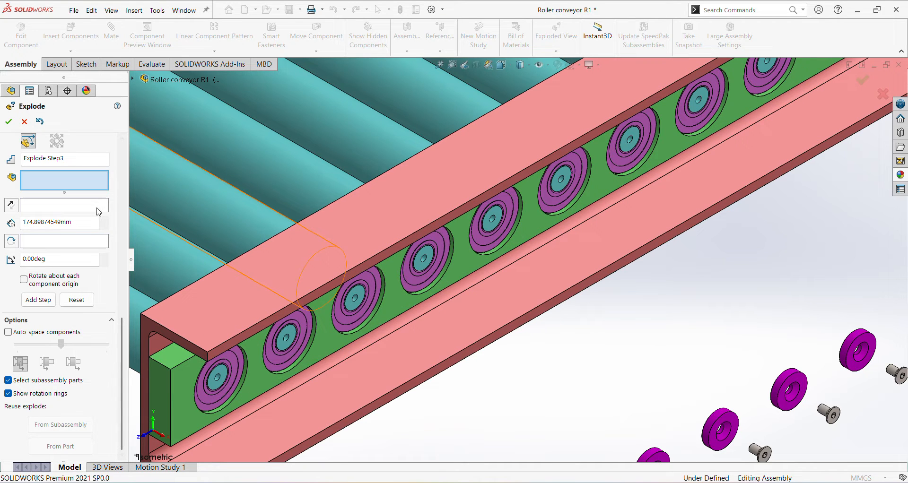
pyautogui.moveTo(125, 344); pyautogui.dragTo(126, 316)
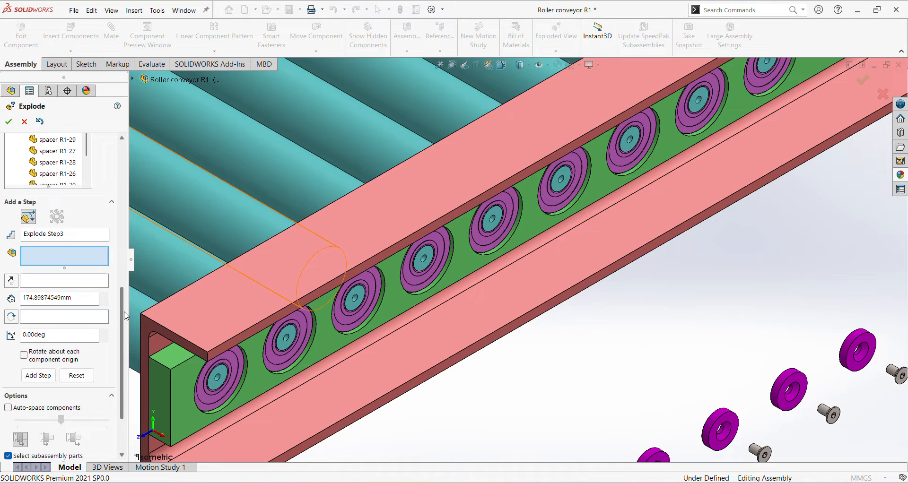
pyautogui.moveTo(126, 316); pyautogui.dragTo(123, 337)
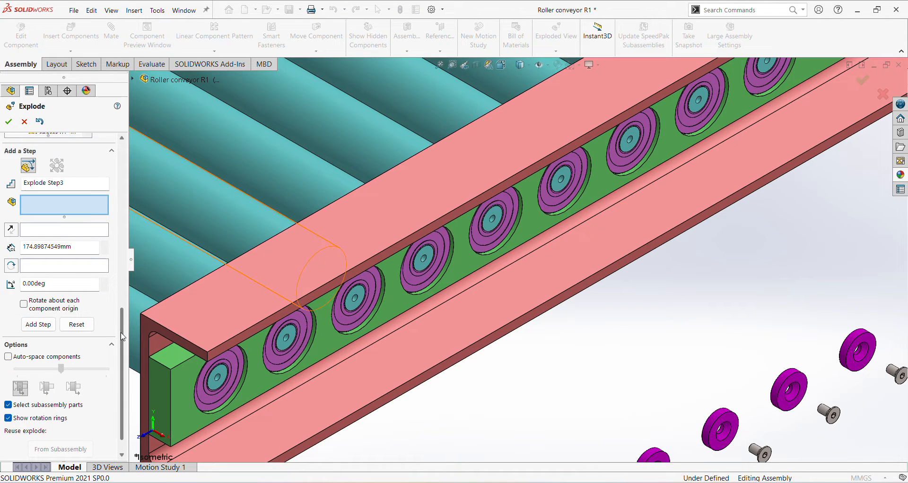
pyautogui.moveTo(123, 337); pyautogui.dragTo(122, 347)
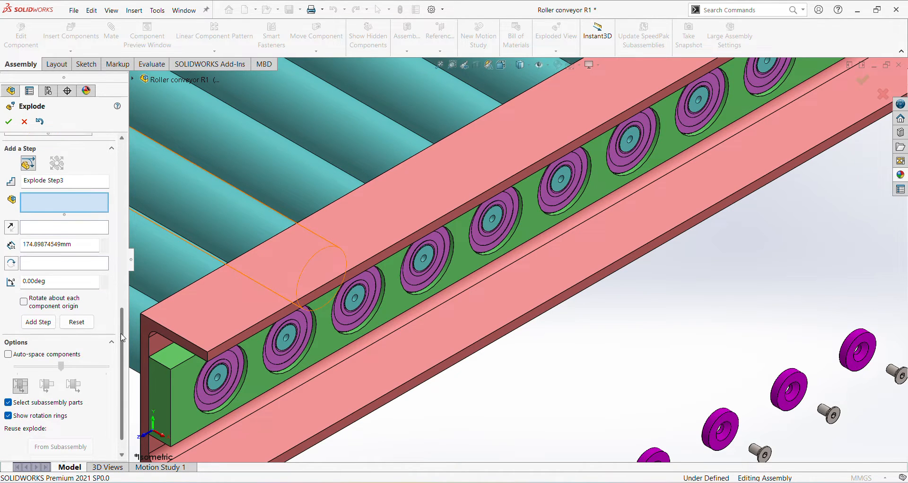
# Step: Select the bearing block and every 64771002 bearing along the near U channel for the third explode step
pyautogui.click(239, 361)
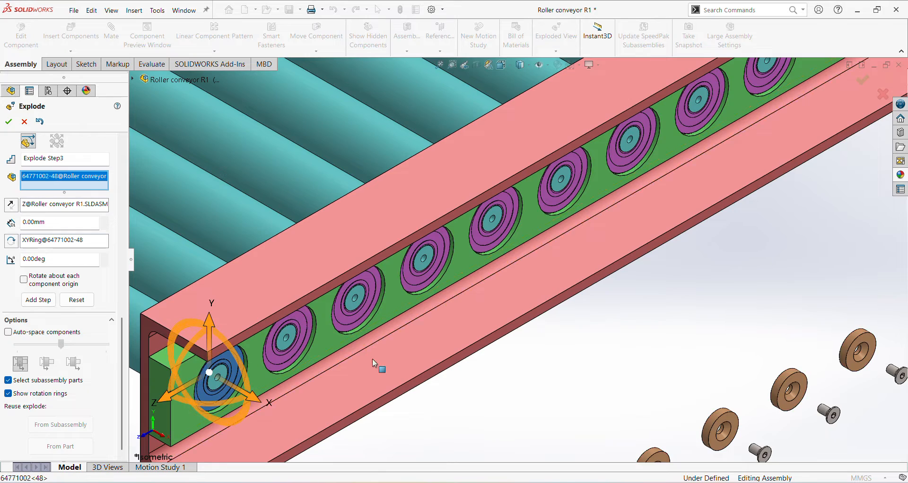
pyautogui.scroll(5, 344, 366)
pyautogui.scroll(-4, 447, 263)
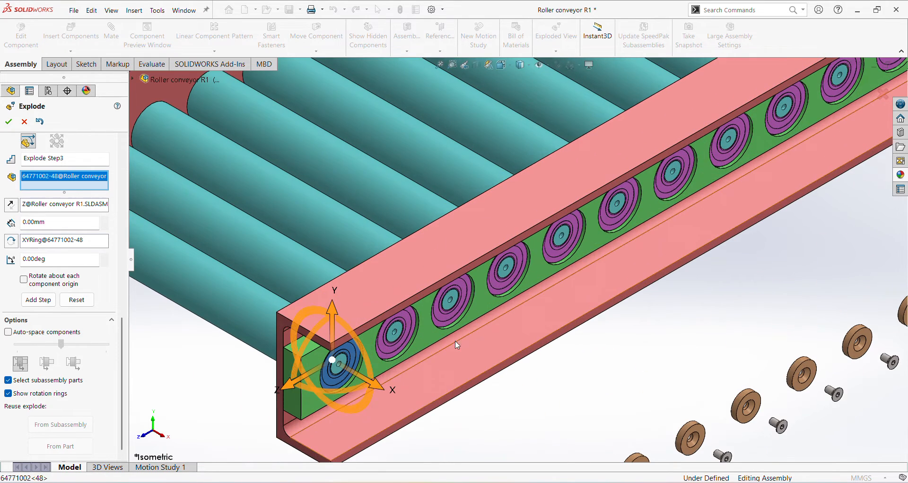
pyautogui.click(377, 364)
pyautogui.scroll(-4, 424, 350)
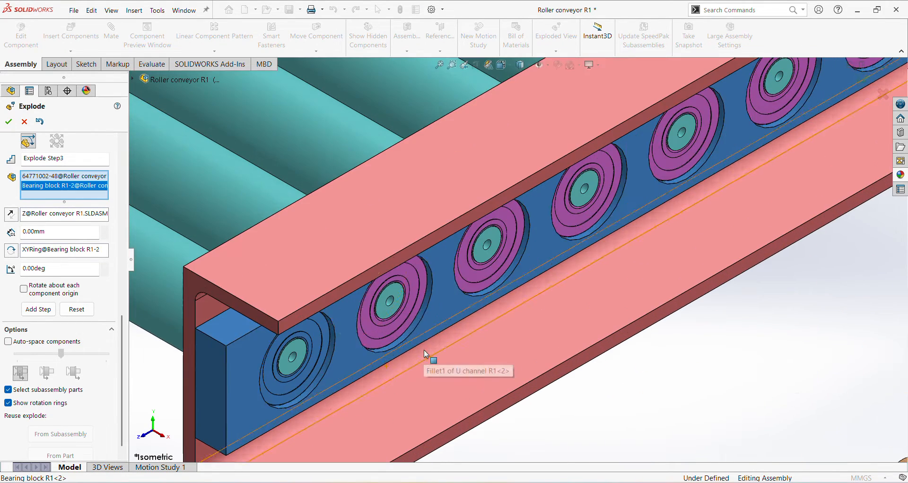
pyautogui.click(419, 294)
pyautogui.click(510, 252)
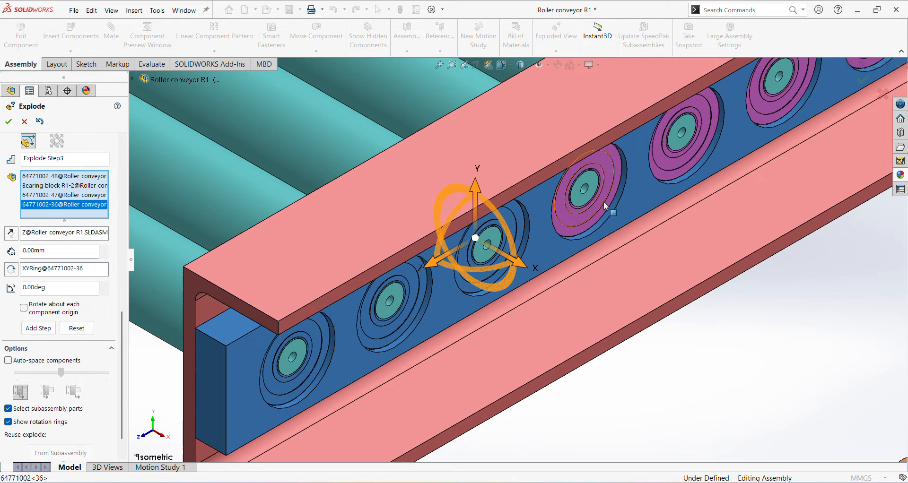
pyautogui.click(615, 200)
pyautogui.click(704, 156)
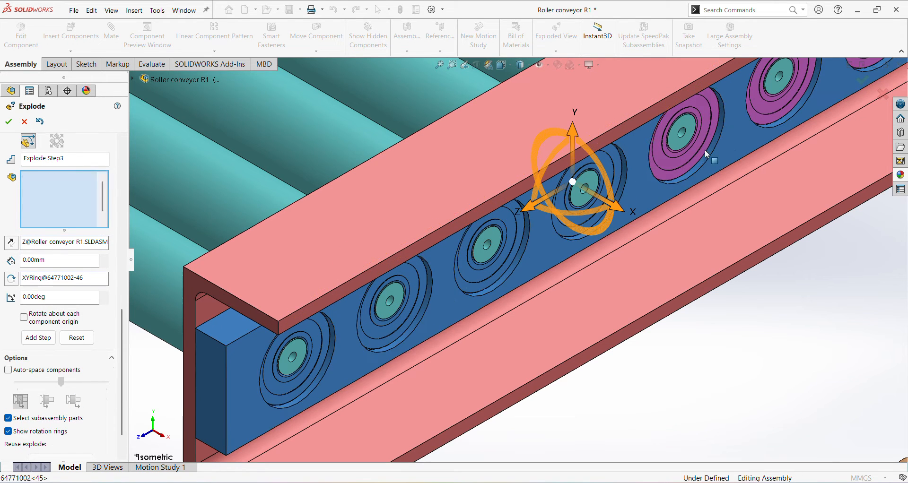
pyautogui.click(775, 105)
pyautogui.press('z')
pyautogui.scroll(5, 751, 134)
pyautogui.scroll(-6, 664, 188)
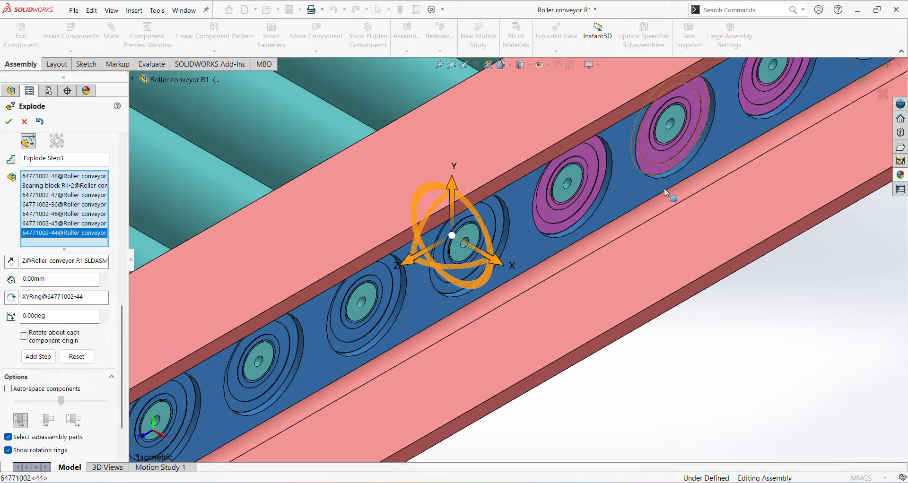
pyautogui.click(689, 168)
pyautogui.click(686, 146)
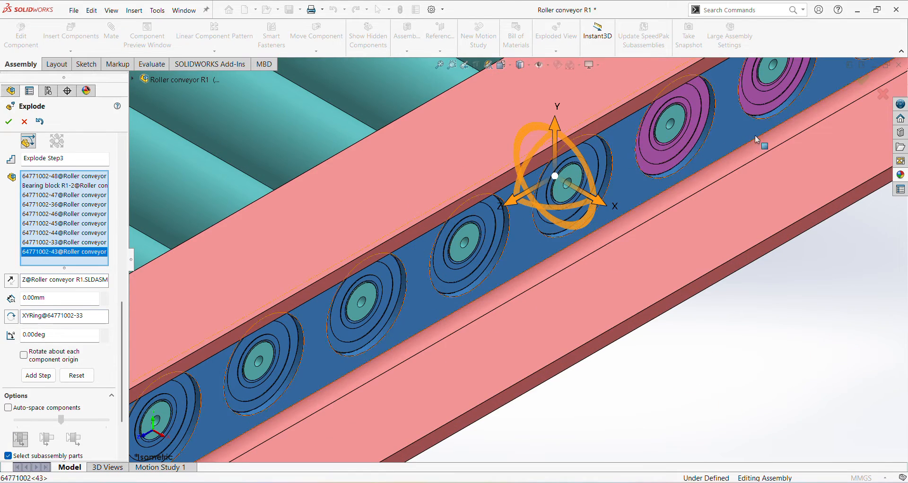
pyautogui.click(772, 100)
pyautogui.press('z')
pyautogui.scroll(5, 725, 167)
pyautogui.scroll(-6, 721, 134)
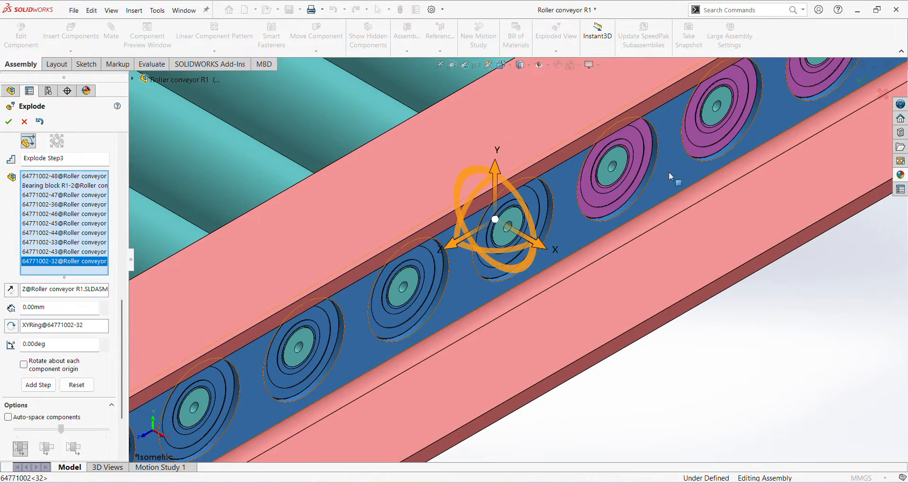
pyautogui.click(626, 189)
pyautogui.click(725, 128)
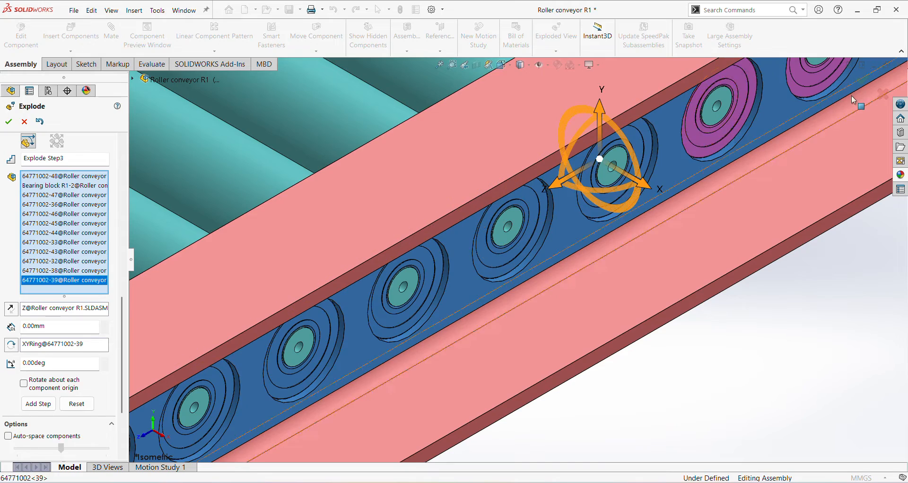
pyautogui.click(837, 78)
pyautogui.scroll(1, 764, 133)
pyautogui.scroll(3, 752, 132)
pyautogui.scroll(-4, 746, 135)
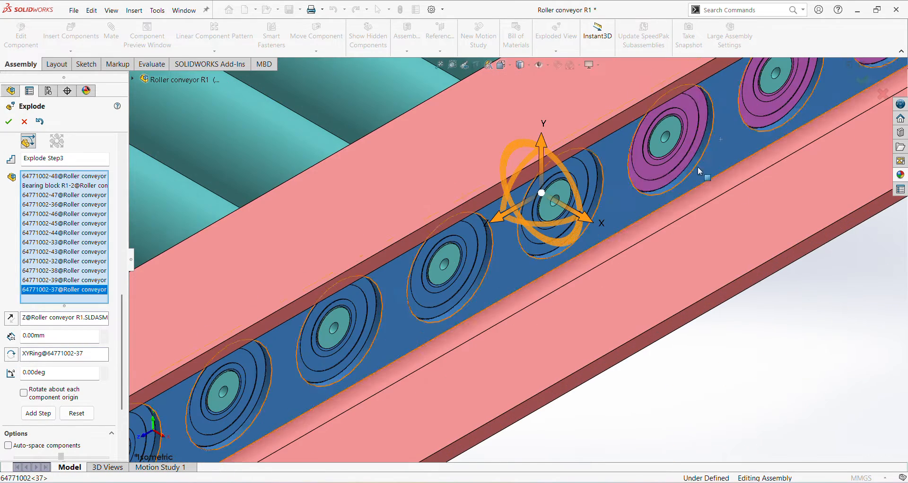
pyautogui.click(686, 158)
pyautogui.click(770, 111)
pyautogui.scroll(3, 757, 133)
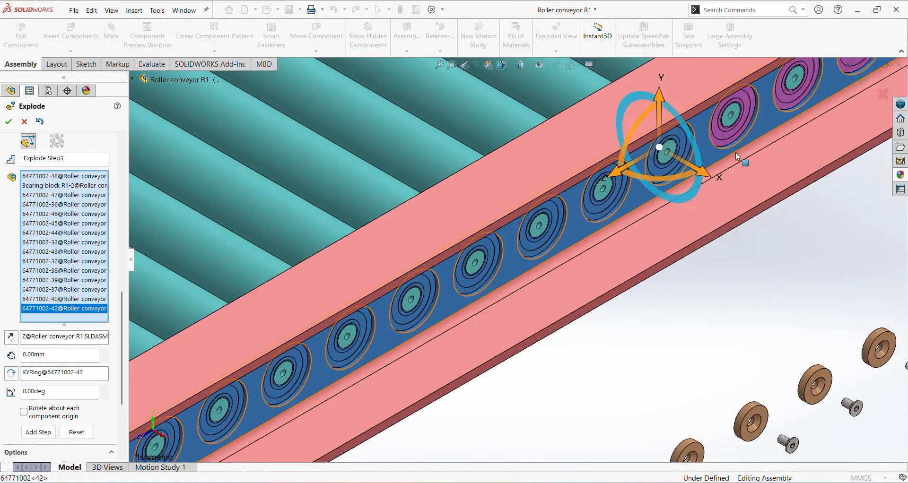
pyautogui.scroll(-4, 736, 152)
pyautogui.click(685, 149)
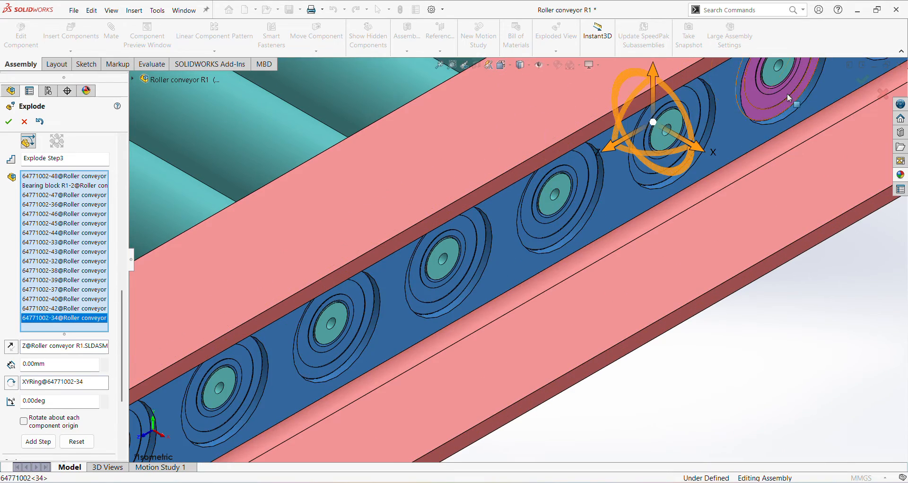
pyautogui.click(787, 93)
pyautogui.scroll(3, 749, 149)
pyautogui.scroll(-4, 751, 142)
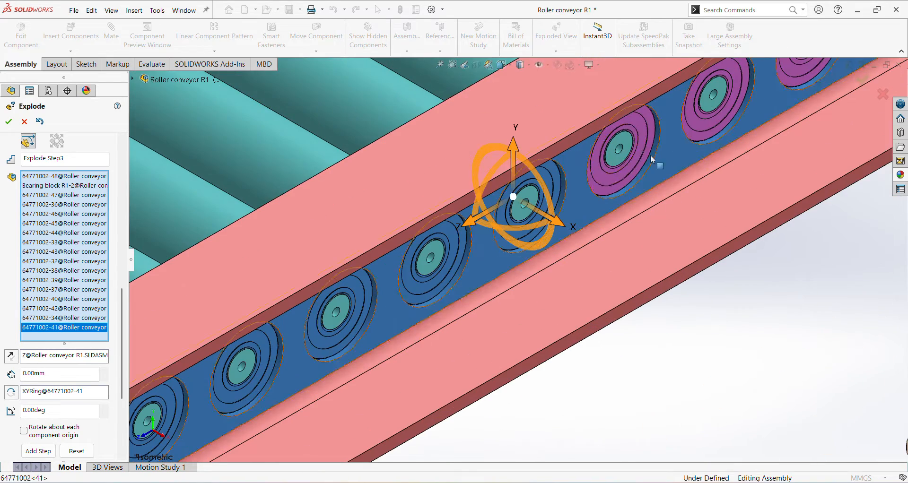
pyautogui.click(629, 166)
pyautogui.click(722, 117)
pyautogui.click(802, 70)
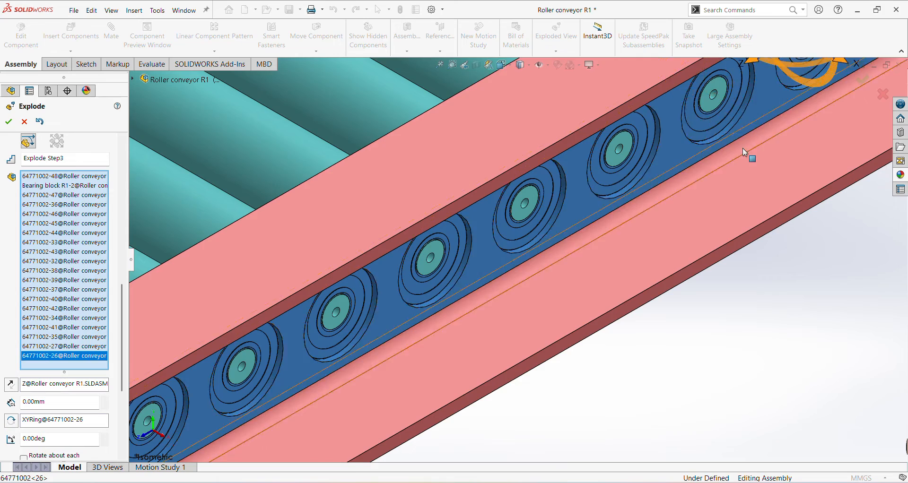
pyautogui.scroll(3, 742, 149)
pyautogui.scroll(-2, 717, 144)
pyautogui.click(641, 181)
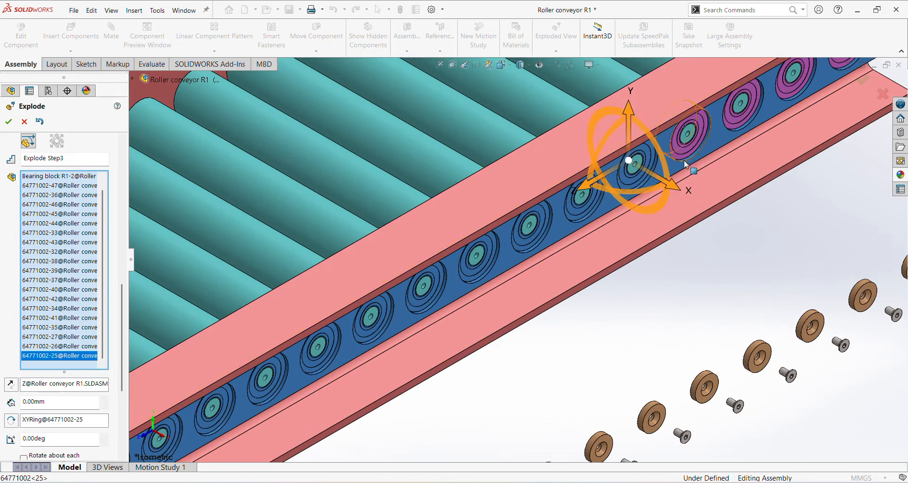
pyautogui.click(690, 152)
pyautogui.click(744, 113)
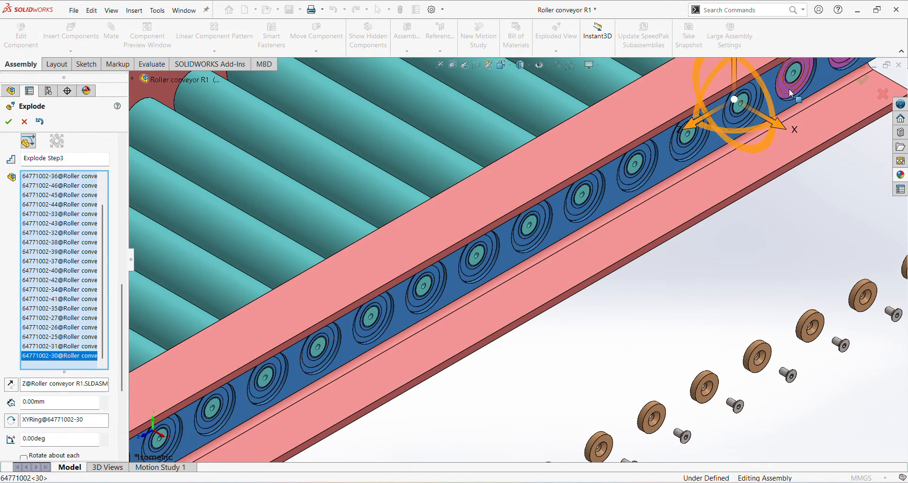
pyautogui.click(796, 94)
pyautogui.click(844, 63)
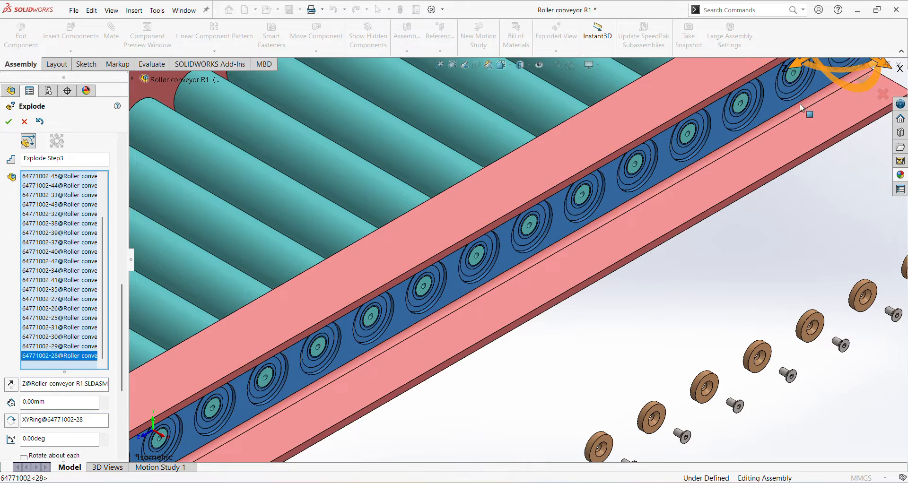
# Step: Move the selected bearing block and bearings about 134 mm outward along the X axis and complete the third explode step
pyautogui.scroll(4, 648, 217)
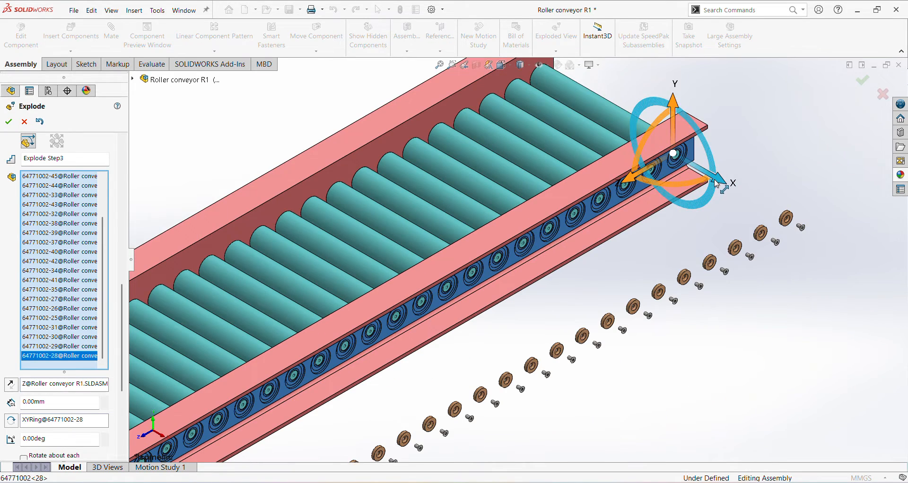
pyautogui.moveTo(716, 183); pyautogui.dragTo(788, 243)
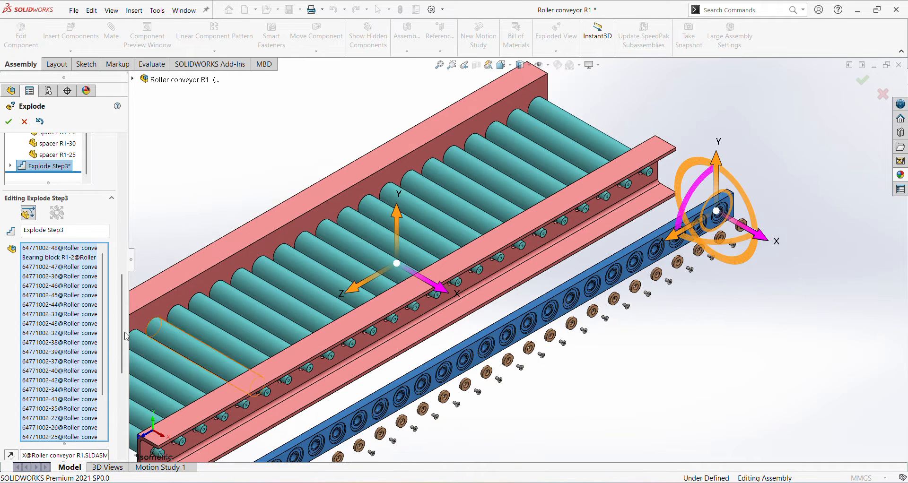
pyautogui.moveTo(119, 333); pyautogui.dragTo(120, 392)
pyautogui.scroll(-1, 78, 371)
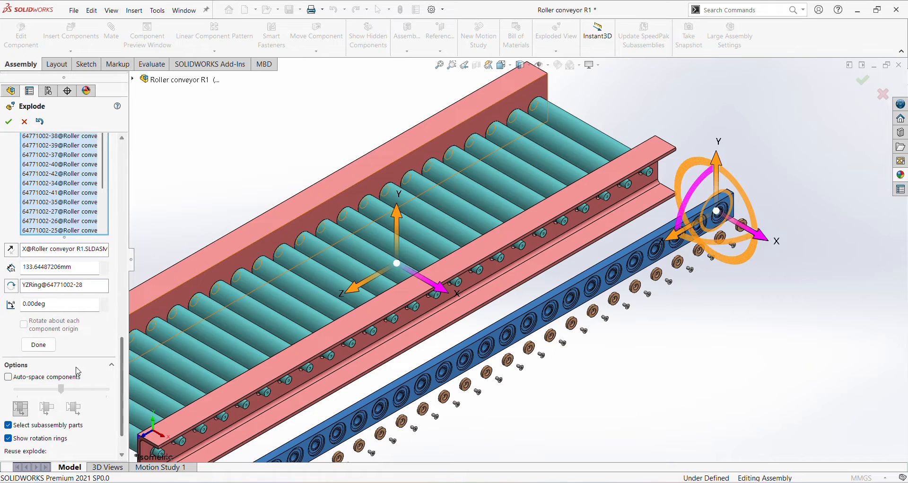
pyautogui.click(38, 345)
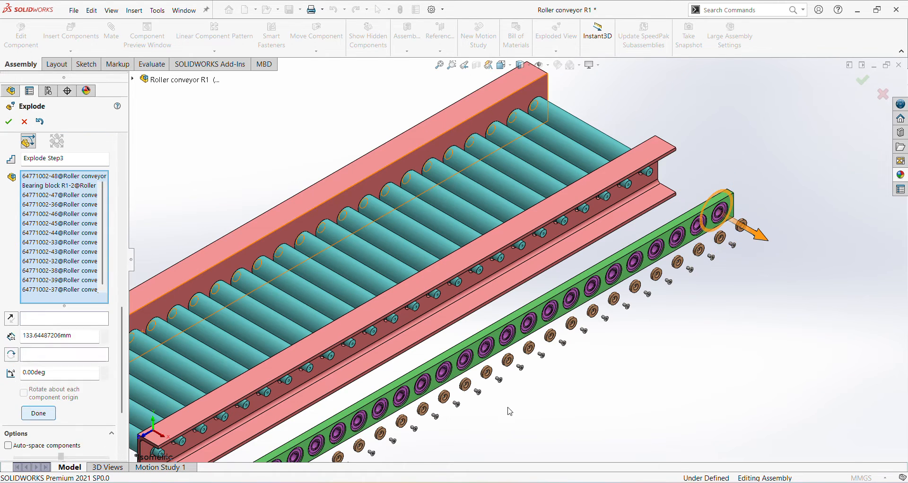
# Step: Select every 64771002 bearing along the exploded near bearing block for the fourth explode step, leaving the block itself unselected
pyautogui.scroll(3, 580, 402)
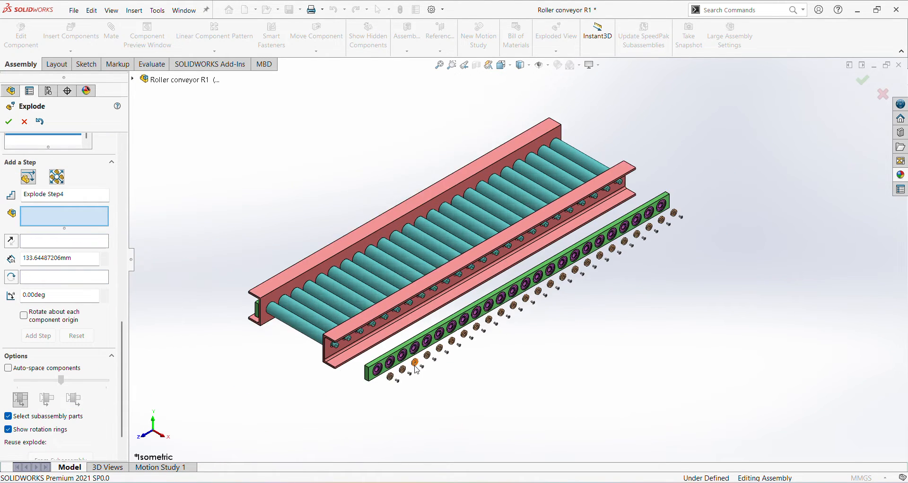
pyautogui.scroll(-5, 395, 361)
pyautogui.scroll(-3, 402, 341)
pyautogui.click(409, 330)
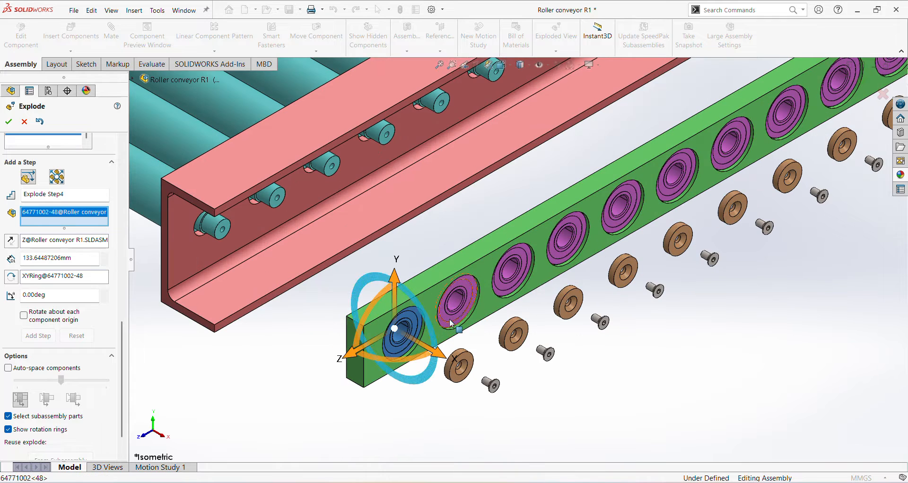
pyautogui.click(469, 314)
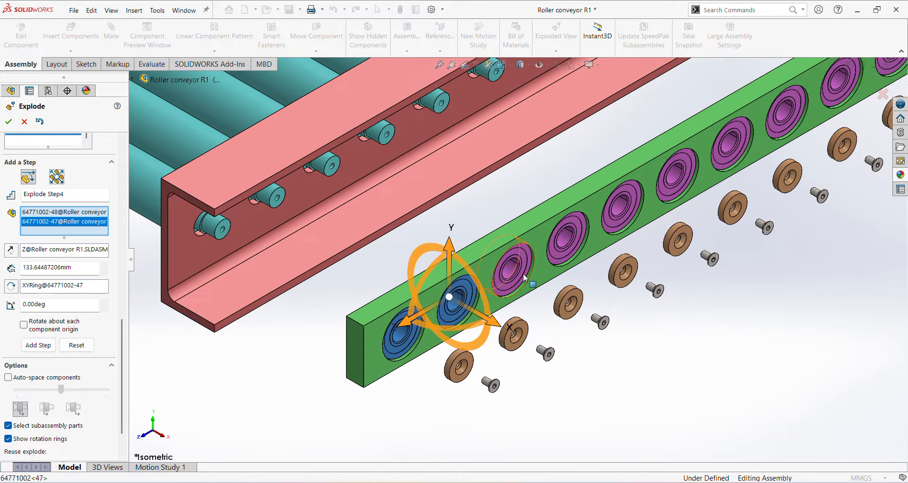
pyautogui.click(565, 239)
pyautogui.click(619, 215)
pyautogui.click(678, 183)
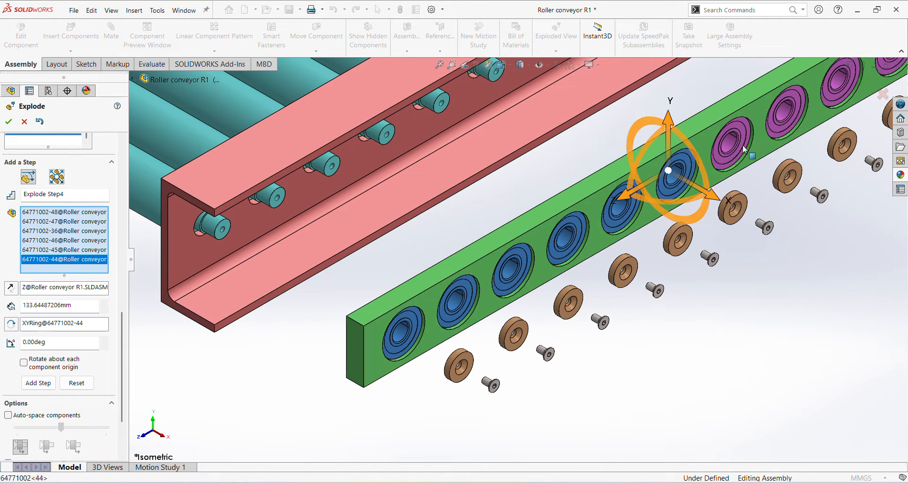
pyautogui.click(735, 142)
pyautogui.click(780, 116)
pyautogui.scroll(3, 757, 142)
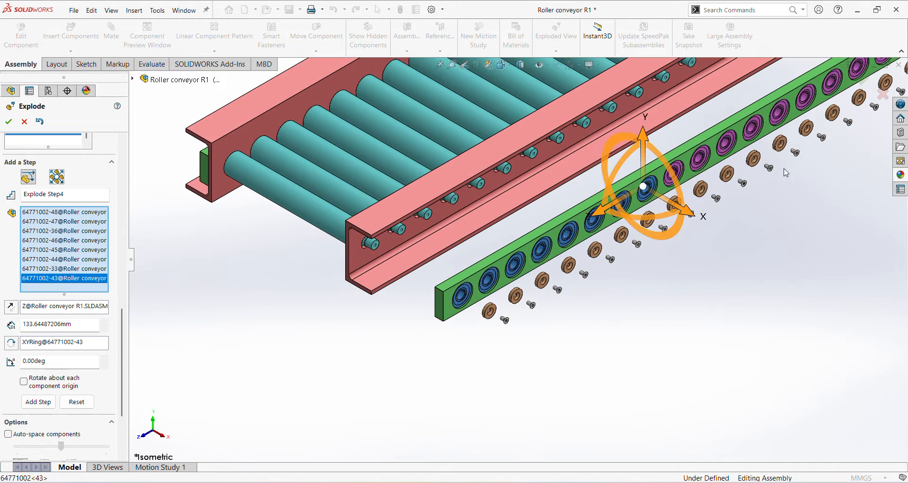
pyautogui.scroll(-5, 698, 174)
pyautogui.click(564, 213)
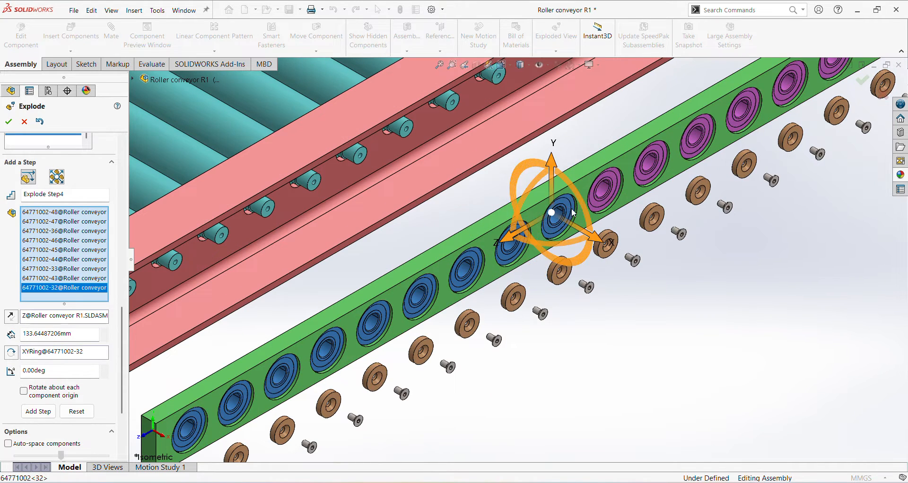
pyautogui.click(615, 196)
pyautogui.click(656, 164)
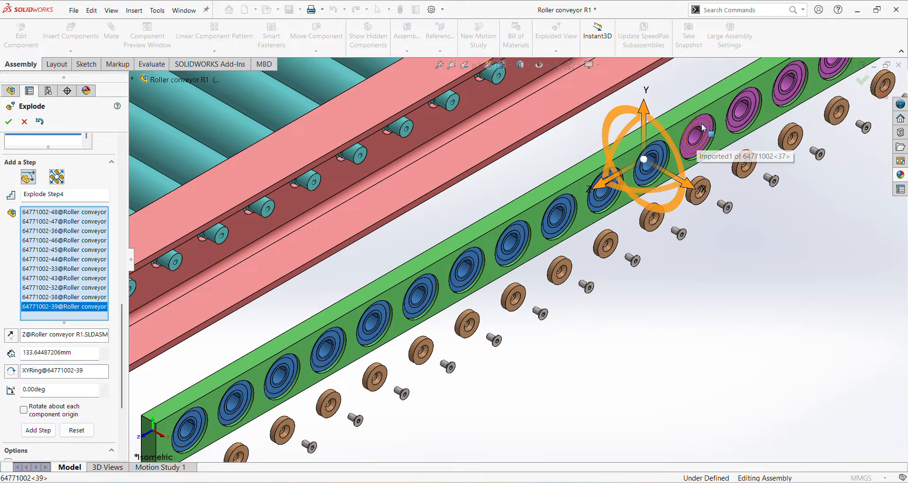
pyautogui.click(703, 128)
pyautogui.click(741, 122)
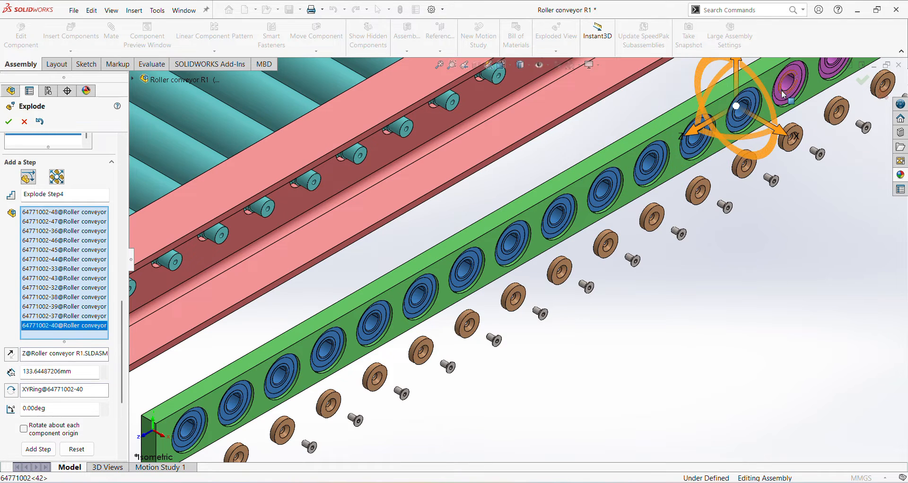
pyautogui.click(788, 86)
pyautogui.click(831, 67)
pyautogui.scroll(3, 780, 141)
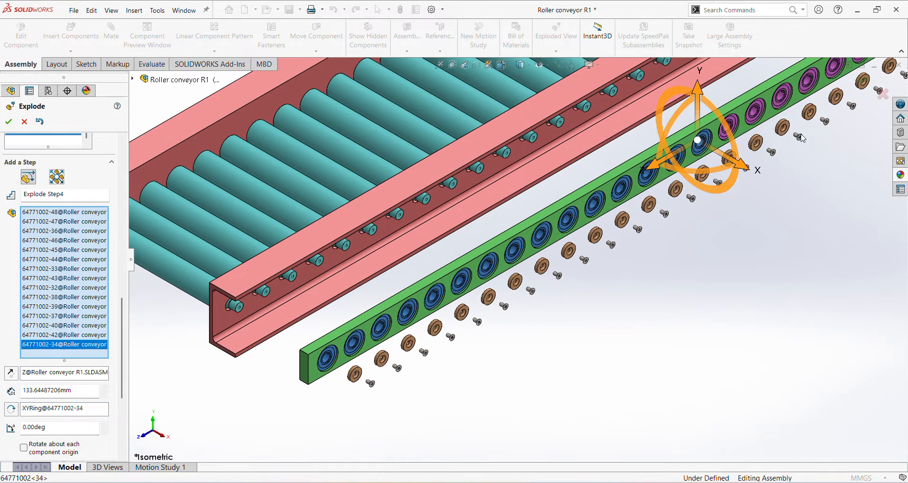
pyautogui.click(728, 124)
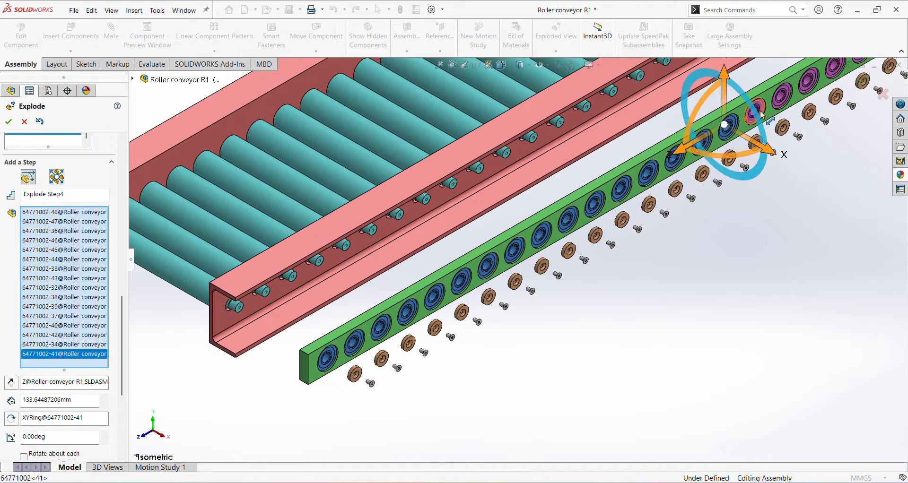
pyautogui.click(762, 110)
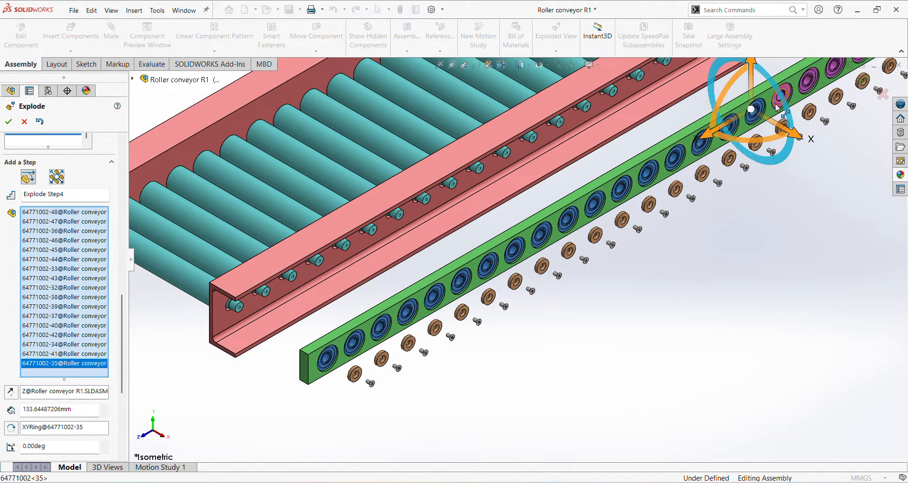
pyautogui.click(808, 81)
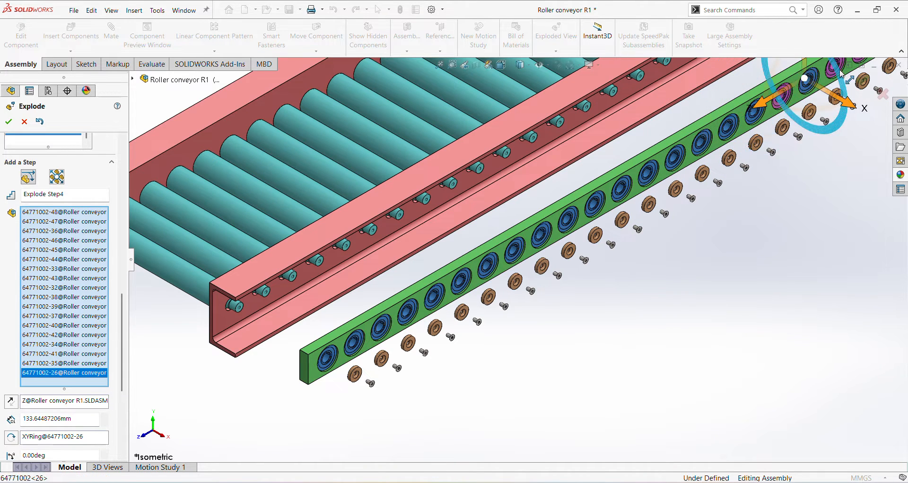
pyautogui.scroll(-4, 786, 99)
pyautogui.click(711, 146)
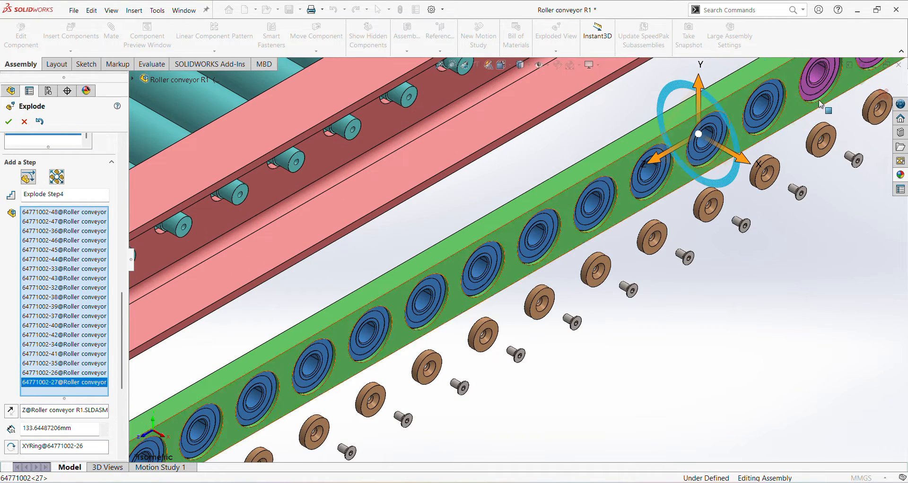
pyautogui.click(820, 76)
pyautogui.scroll(3, 780, 158)
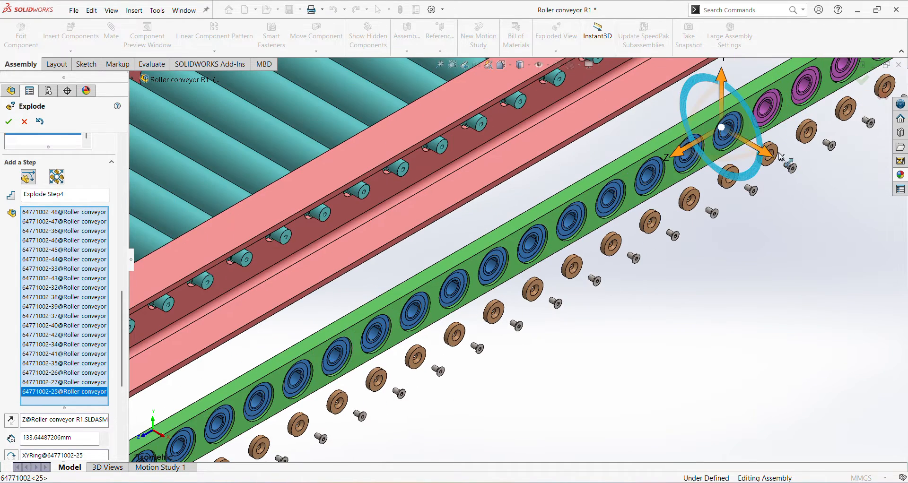
pyautogui.click(778, 103)
pyautogui.click(808, 99)
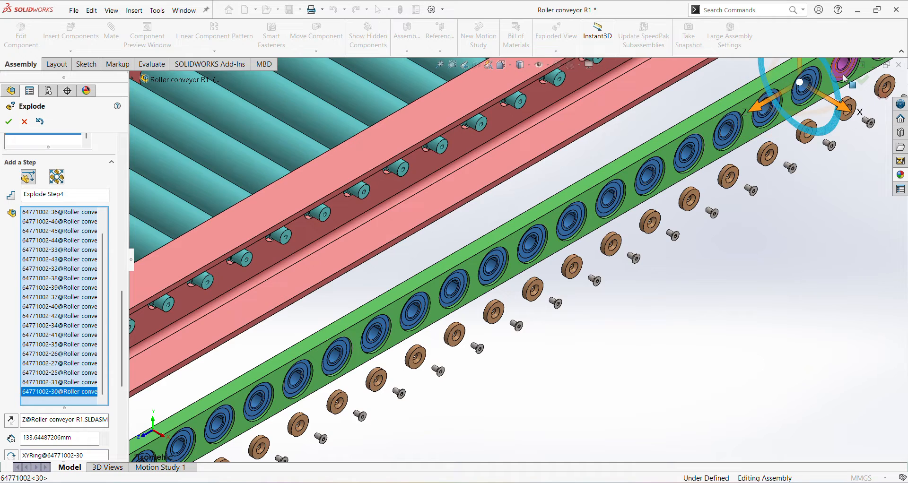
pyautogui.click(845, 76)
pyautogui.scroll(2, 840, 158)
pyautogui.scroll(-2, 730, 154)
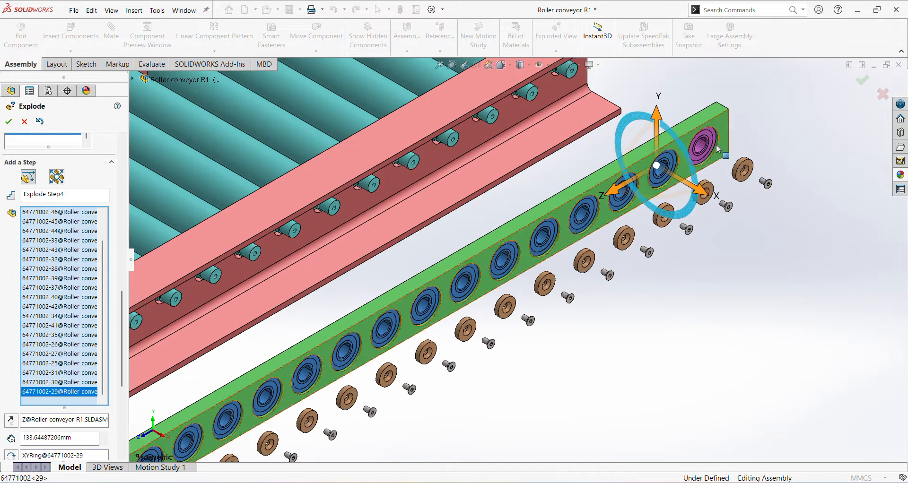
pyautogui.click(713, 140)
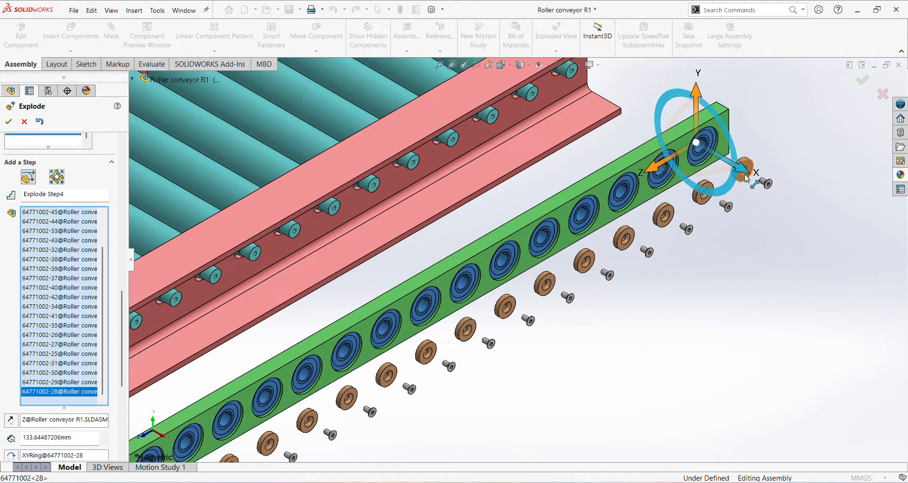
# Step: Move the selected bearings about 35 mm along the X axis out of the block toward the U channel, completing the fourth explode step
pyautogui.moveTo(745, 171); pyautogui.dragTo(708, 151)
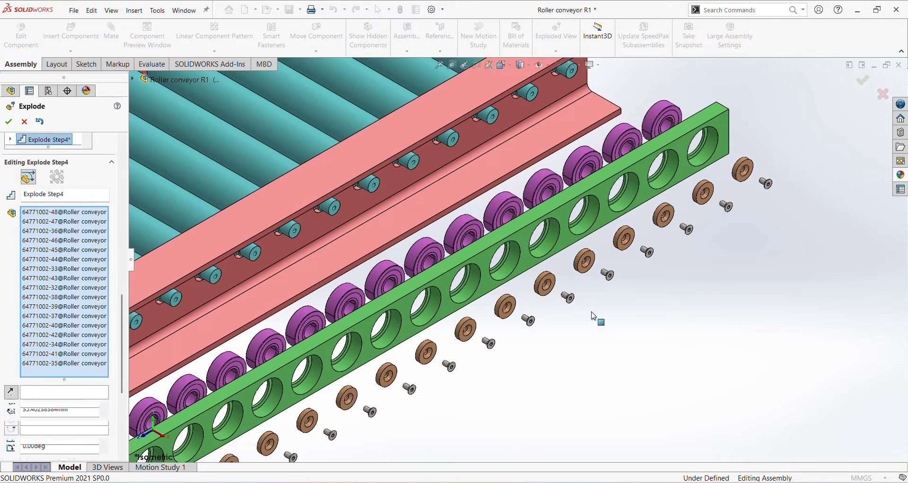
pyautogui.scroll(6, 716, 313)
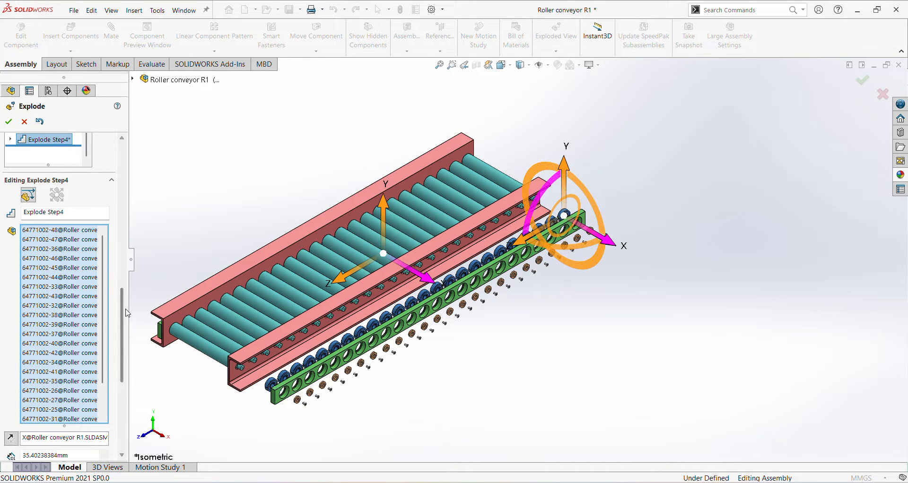
pyautogui.moveTo(122, 310); pyautogui.dragTo(112, 382)
pyautogui.click(42, 303)
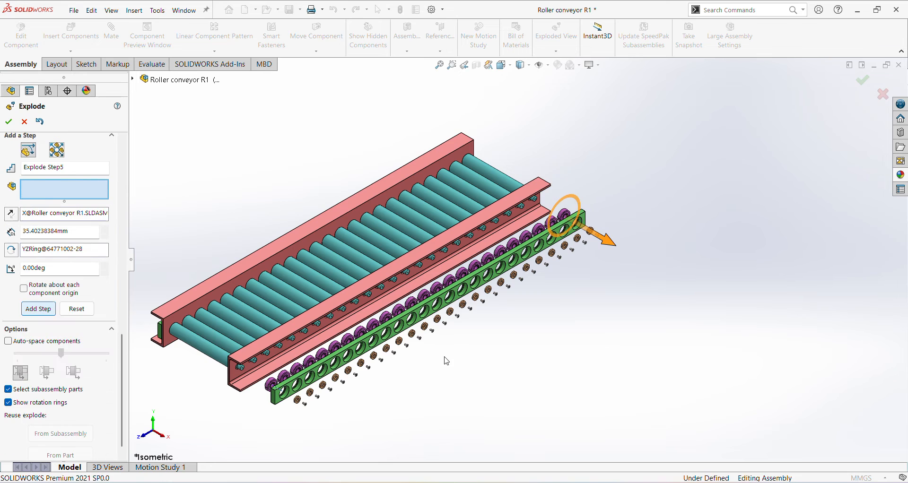
# Step: Explode the near U channel about 60 mm outward along the X axis as the fifth step and accept the exploded view
pyautogui.scroll(-1, 447, 357)
pyautogui.click(391, 297)
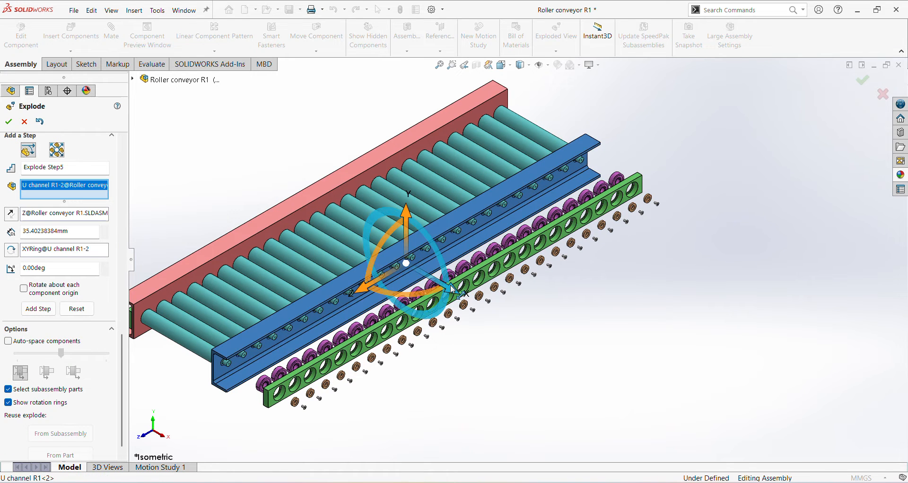
pyautogui.moveTo(452, 291); pyautogui.dragTo(480, 314)
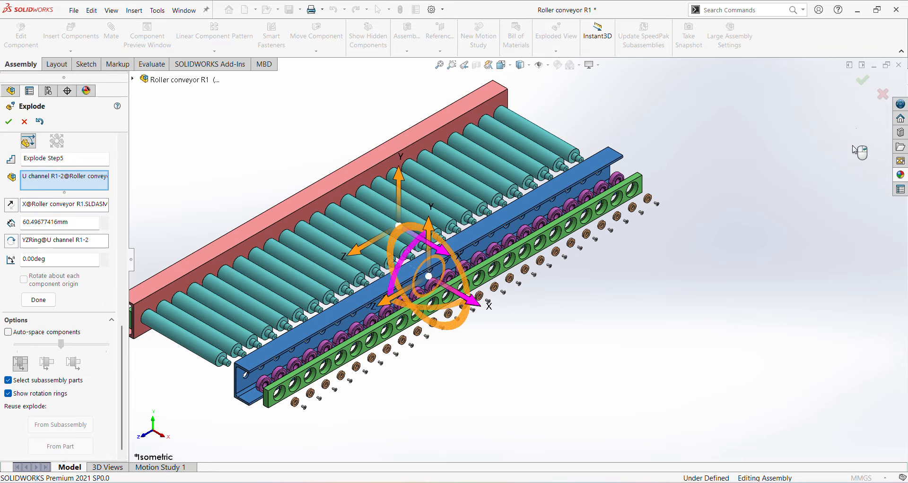
pyautogui.click(864, 82)
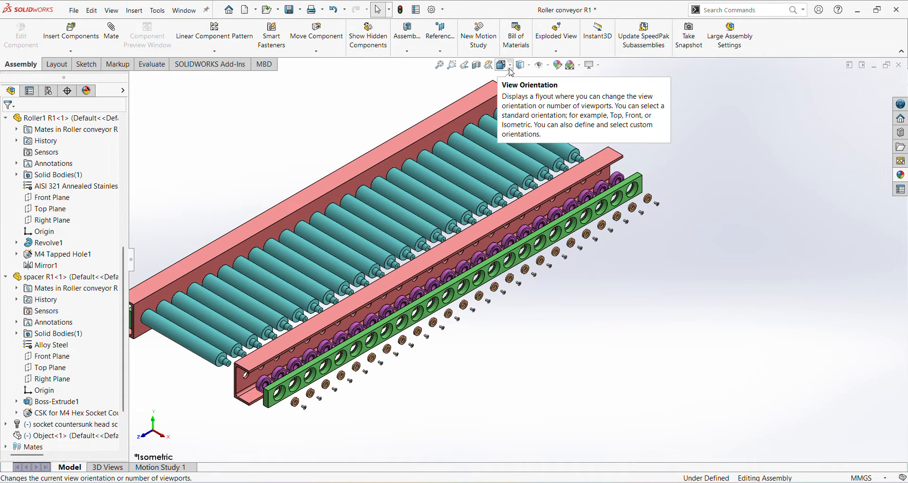
# Step: Set the isometric orientation and examine the exploded near side of the roller conveyor
pyautogui.click(503, 65)
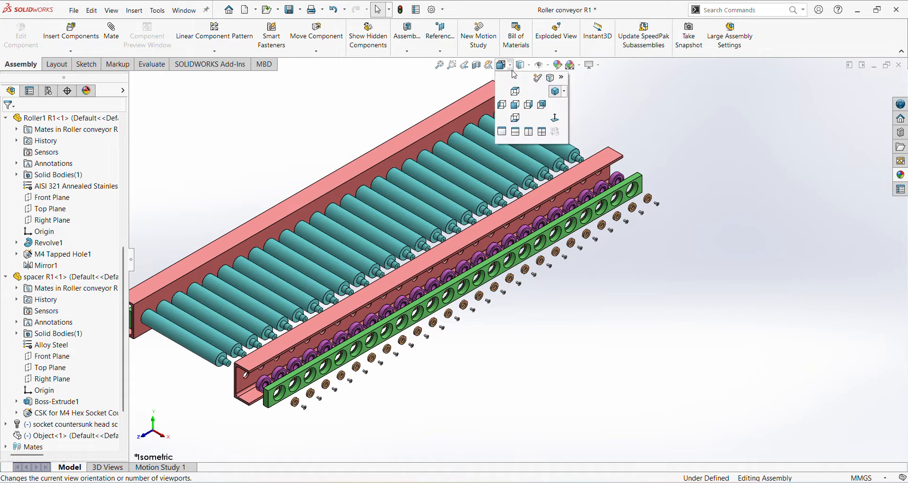
pyautogui.click(565, 93)
pyautogui.click(571, 105)
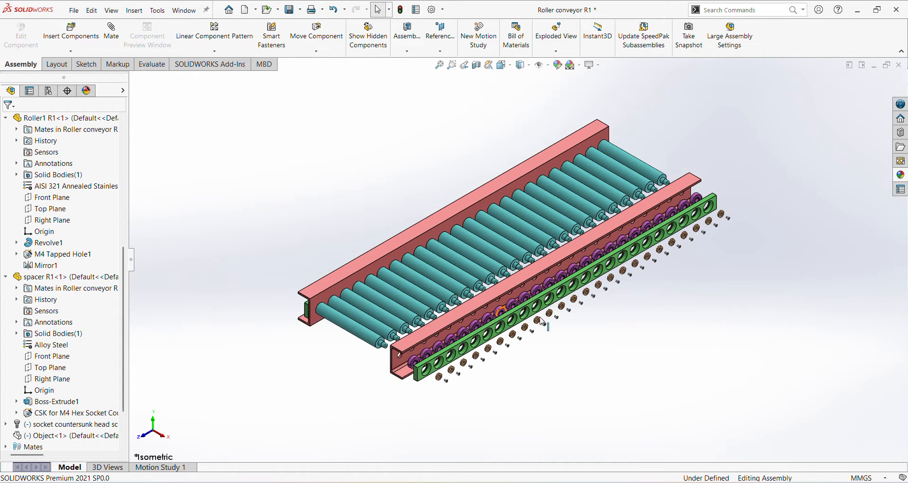
pyautogui.scroll(-3, 544, 323)
pyautogui.scroll(2, 626, 322)
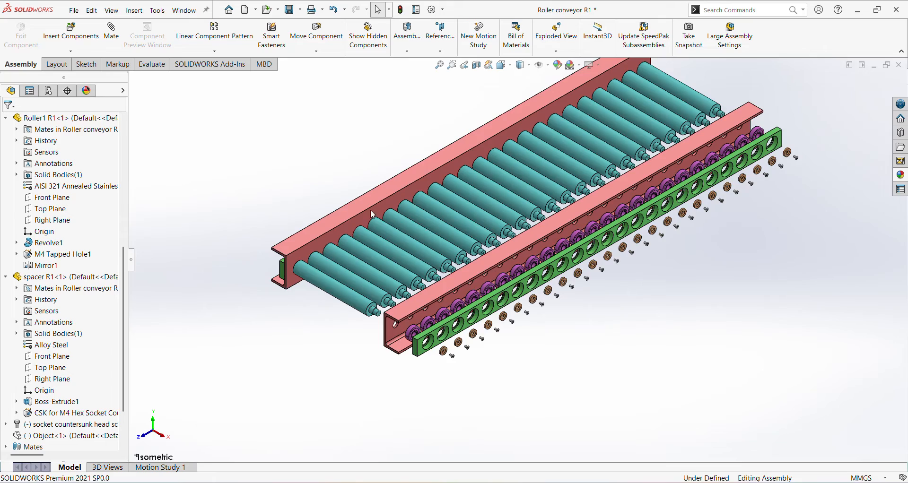
pyautogui.scroll(-2, 483, 269)
pyautogui.scroll(3, 649, 331)
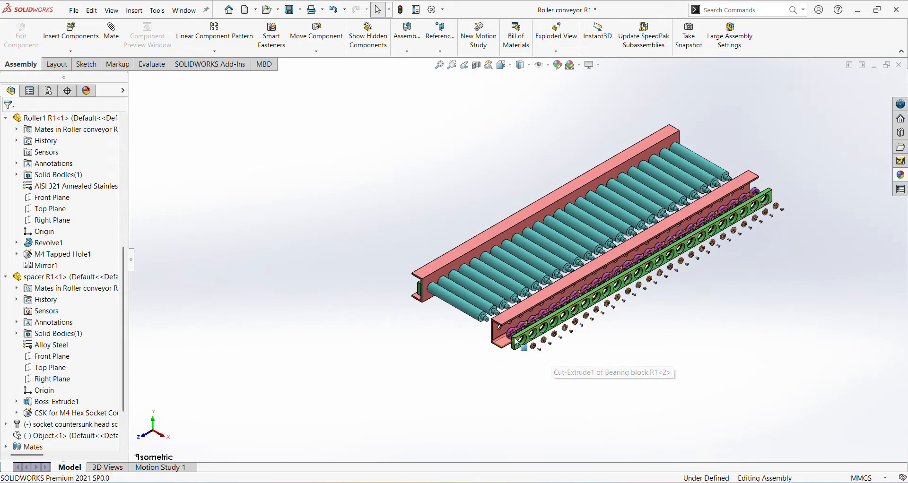
# Step: Open the Default configuration's exploded view for editing, with the unexploded opposite side of the conveyor facing front
pyautogui.moveTo(650, 331); pyautogui.dragTo(687, 354, button='middle')
pyautogui.scroll(-5, 686, 354)
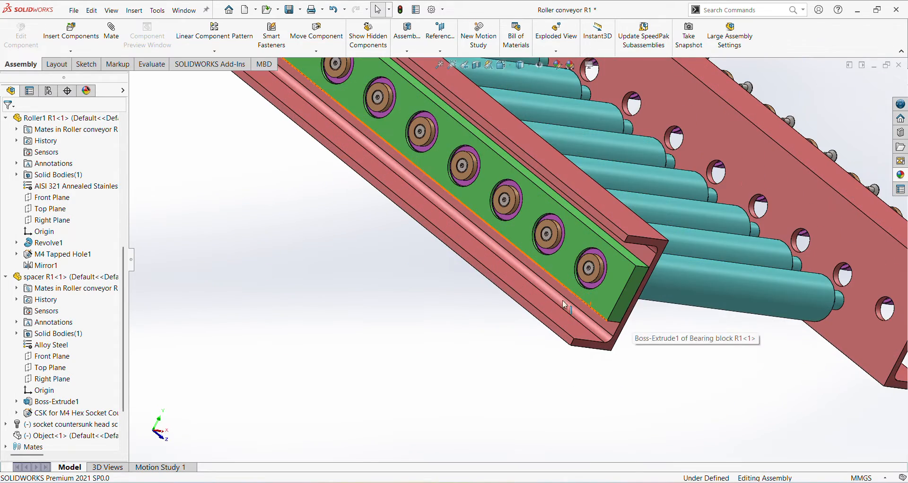
pyautogui.scroll(1, 58, 119)
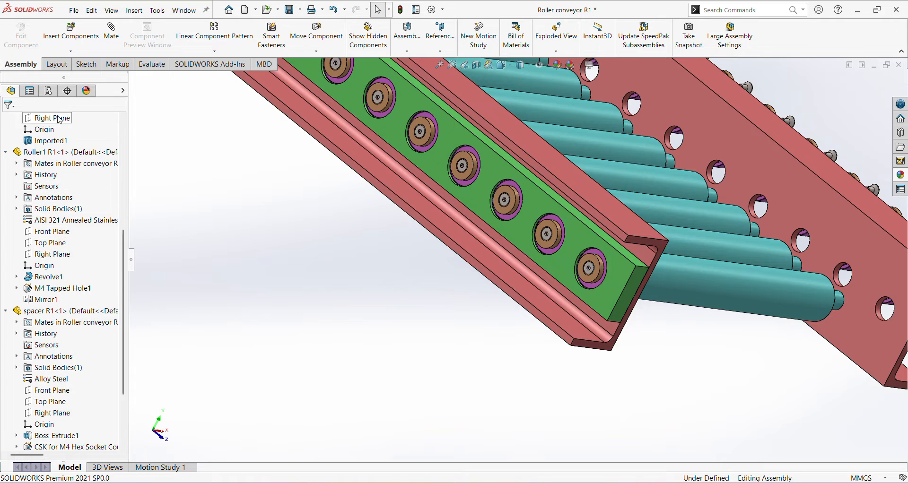
pyautogui.click(47, 92)
pyautogui.click(16, 137)
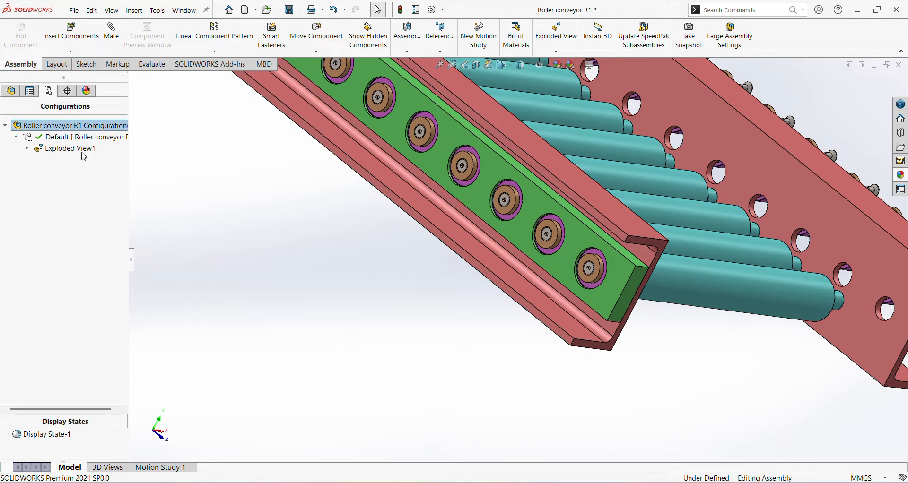
pyautogui.click(79, 150)
pyautogui.rightClick(77, 146)
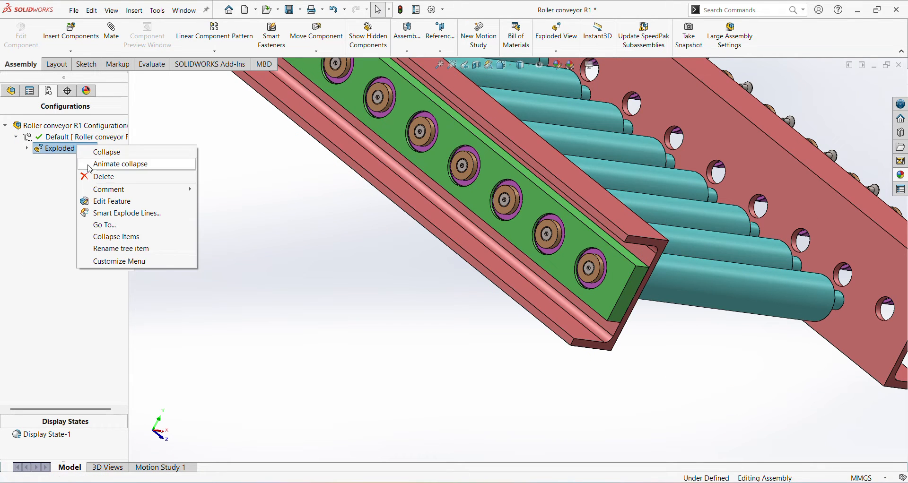
pyautogui.click(110, 201)
# Step: Select all the socket countersunk head screws along the unexploded side's bearing block as the components of the sixth explode step
pyautogui.scroll(-3, 585, 270)
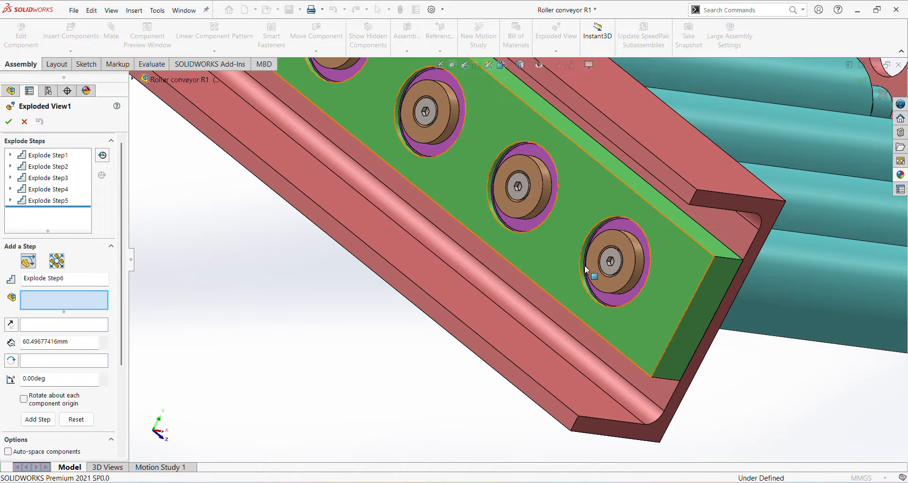
pyautogui.scroll(-2, 585, 269)
pyautogui.click(628, 258)
pyautogui.scroll(4, 581, 282)
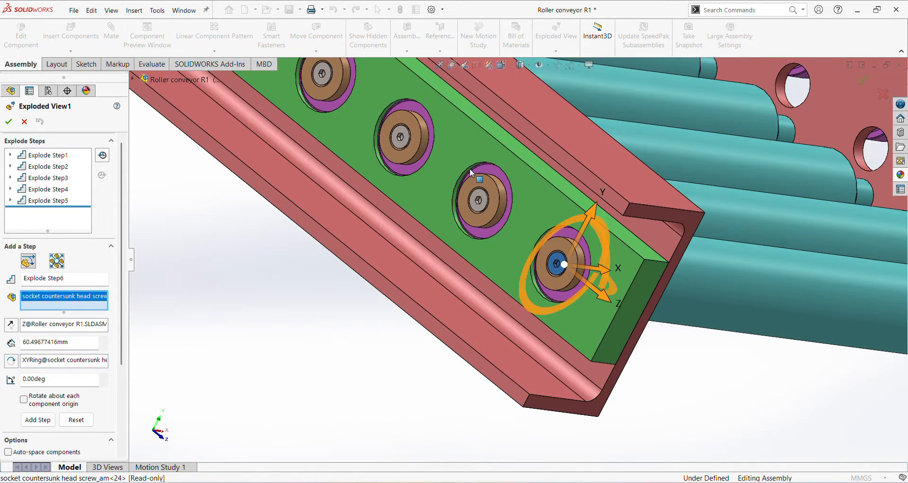
pyautogui.scroll(-3, 469, 168)
pyautogui.click(498, 225)
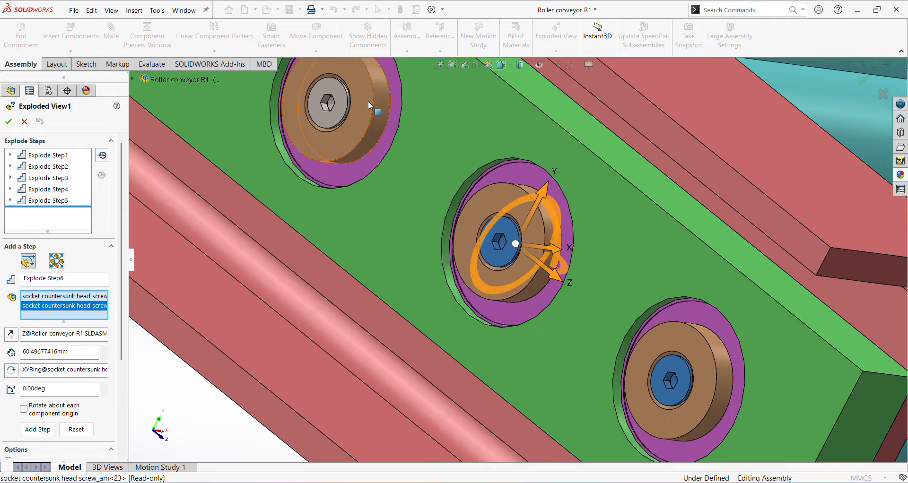
pyautogui.click(340, 102)
pyautogui.scroll(5, 450, 227)
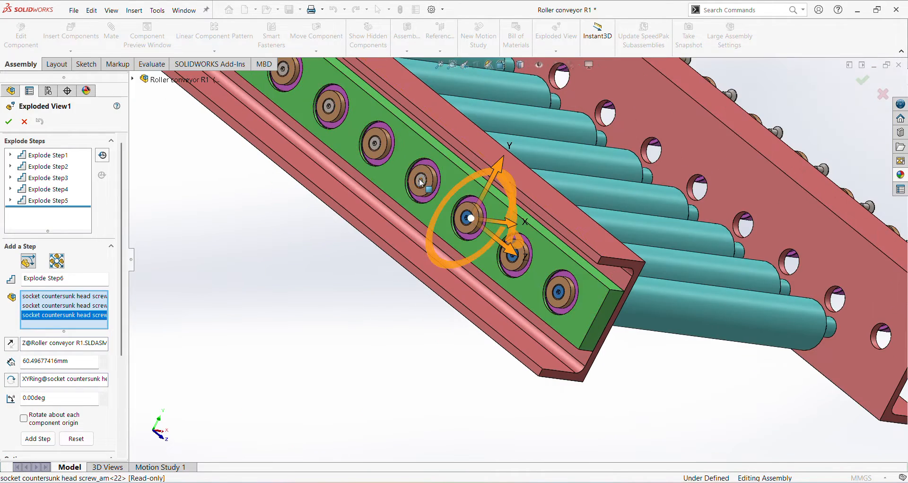
pyautogui.scroll(-4, 421, 181)
pyautogui.click(467, 210)
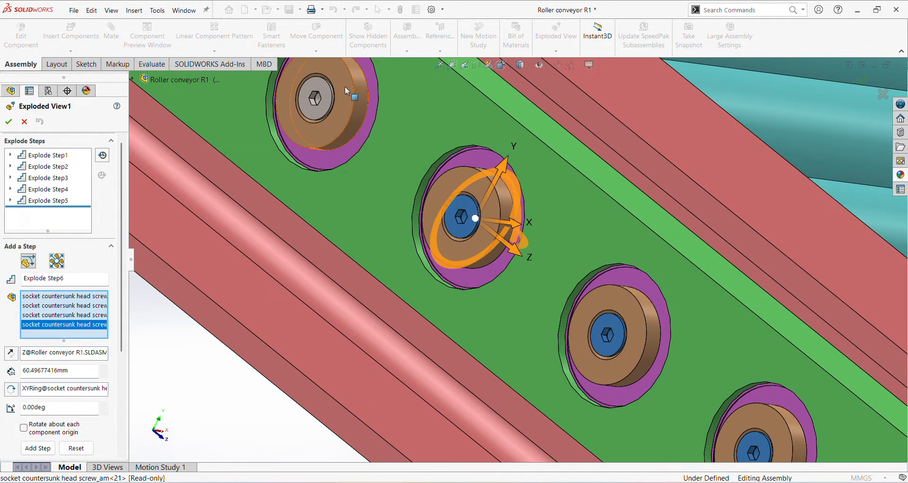
pyautogui.click(320, 87)
pyautogui.scroll(5, 457, 217)
pyautogui.scroll(-5, 434, 185)
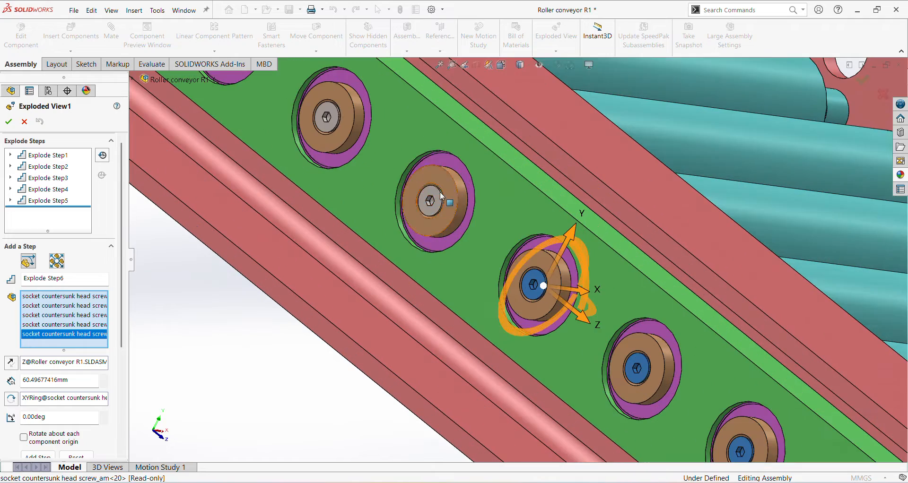
pyautogui.click(440, 202)
pyautogui.click(330, 111)
pyautogui.scroll(5, 330, 112)
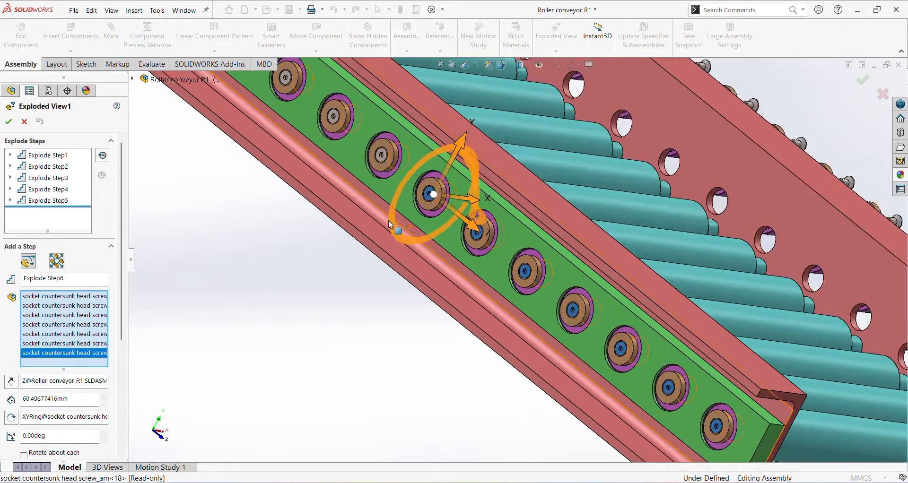
pyautogui.scroll(-5, 460, 211)
pyautogui.click(467, 223)
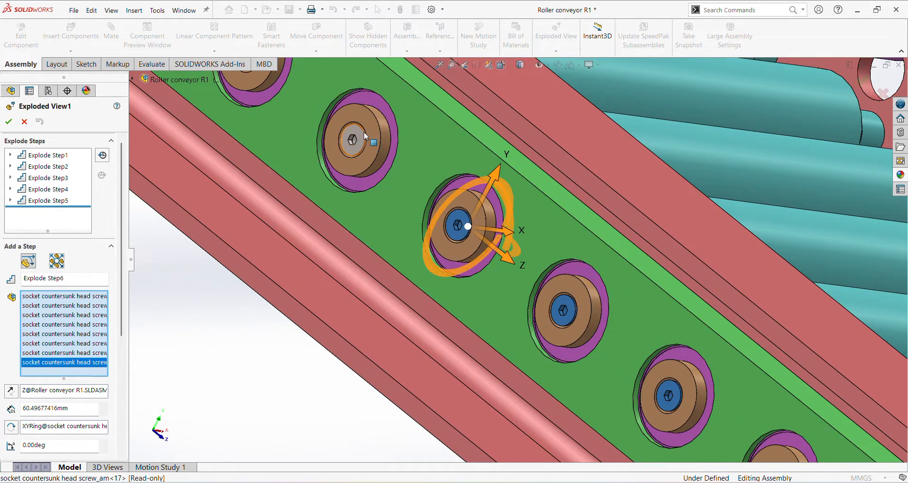
pyautogui.scroll(5, 461, 218)
pyautogui.scroll(-5, 366, 139)
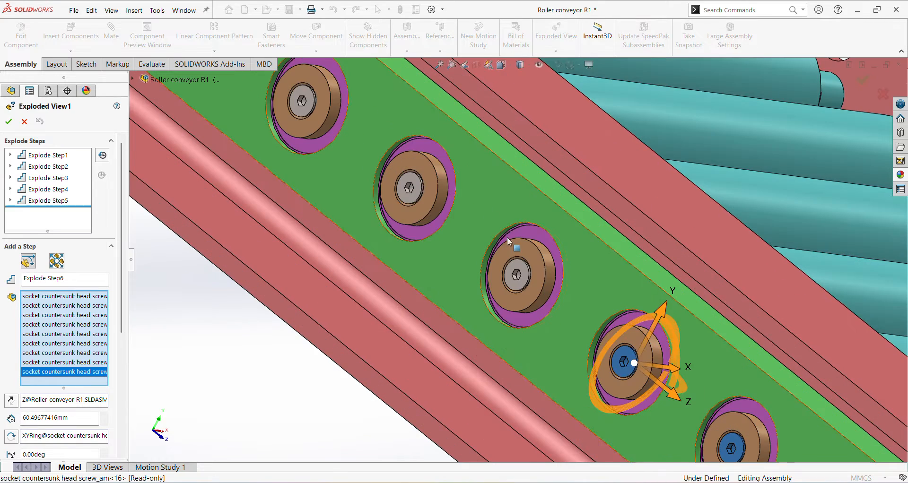
pyautogui.click(520, 274)
pyautogui.click(412, 180)
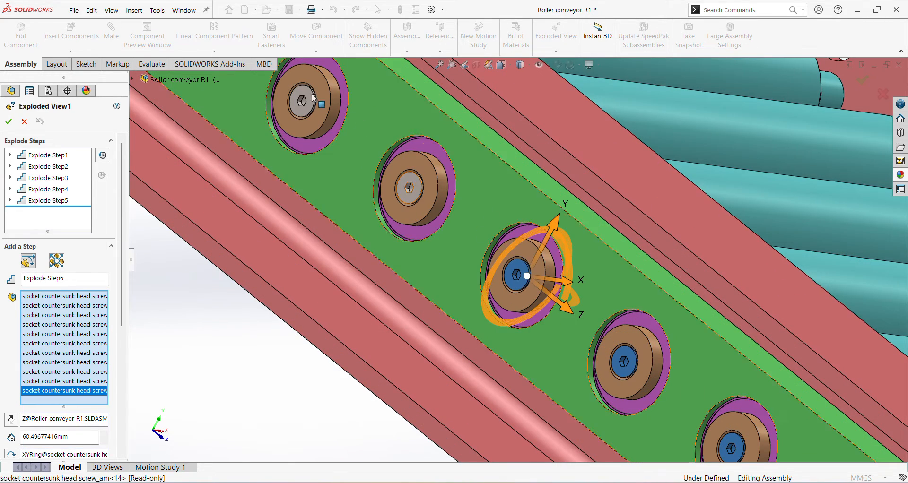
pyautogui.click(302, 101)
pyautogui.scroll(5, 444, 254)
pyautogui.scroll(-5, 398, 169)
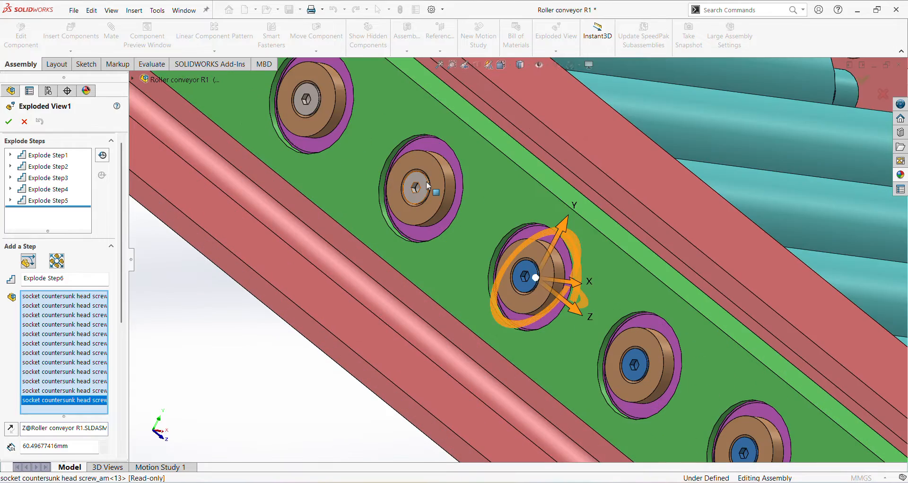
pyautogui.click(415, 187)
pyautogui.click(313, 92)
pyautogui.scroll(5, 322, 99)
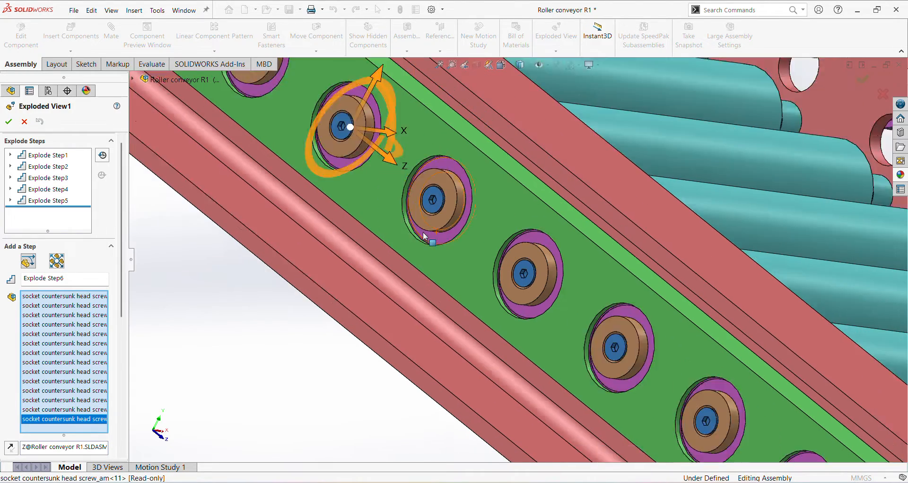
pyautogui.scroll(-6, 348, 120)
pyautogui.click(334, 104)
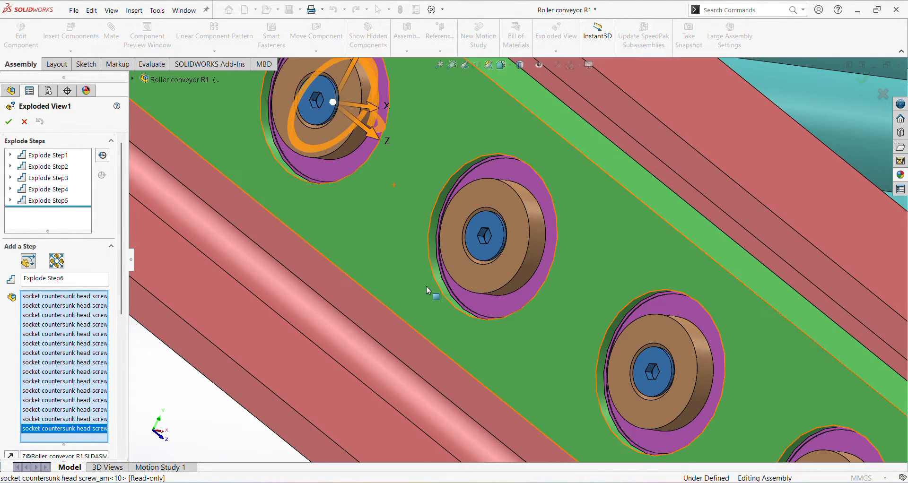
pyautogui.scroll(5, 428, 282)
pyautogui.scroll(-5, 422, 172)
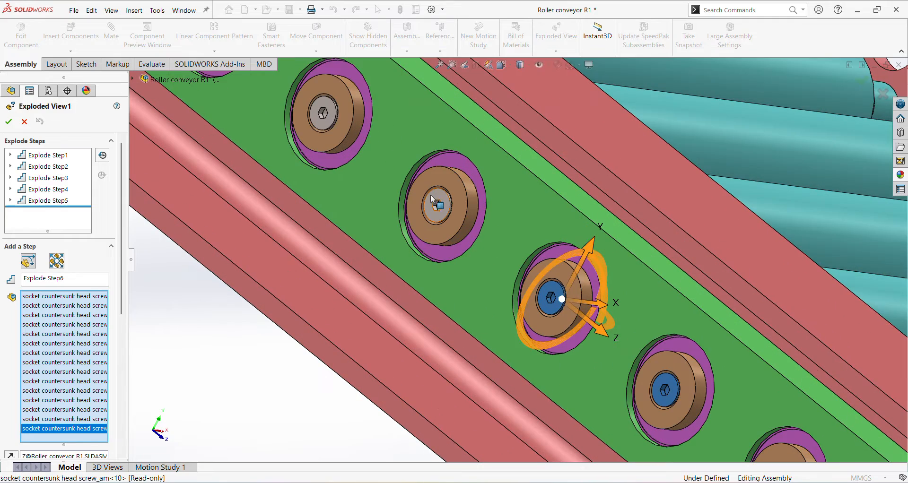
pyautogui.click(431, 195)
pyautogui.scroll(5, 391, 237)
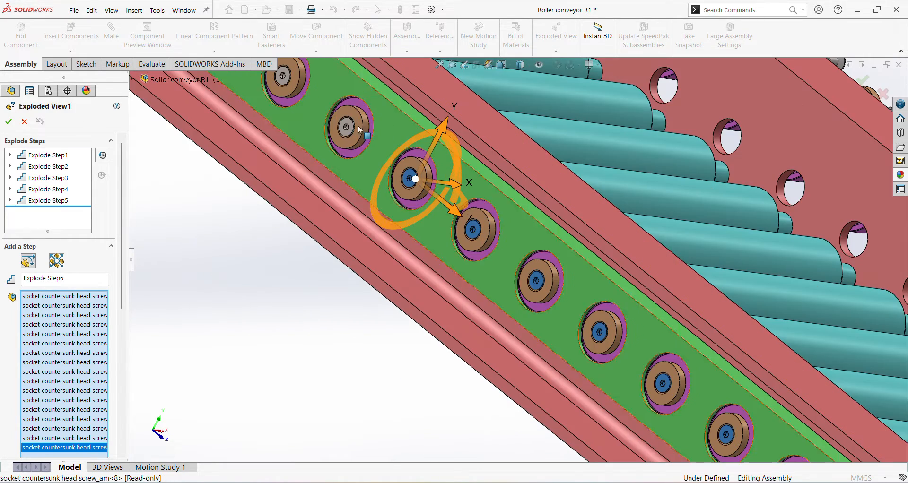
pyautogui.scroll(-6, 355, 140)
pyautogui.scroll(5, 377, 260)
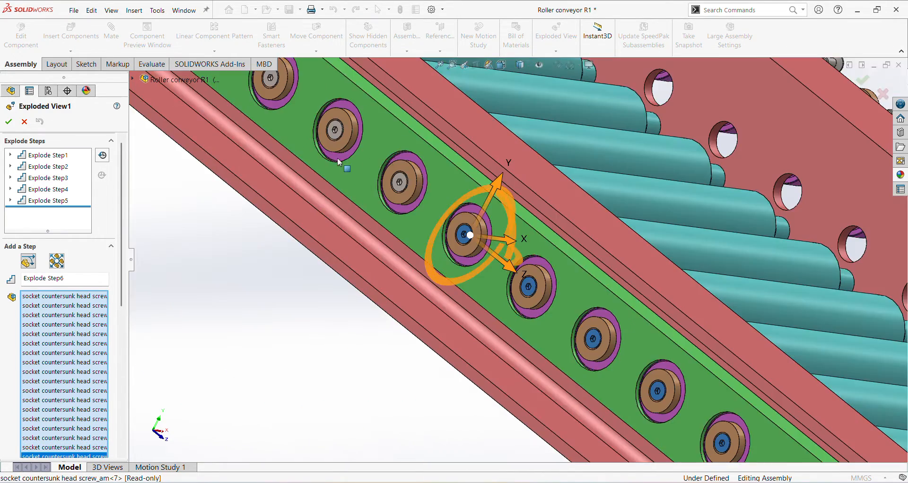
pyautogui.scroll(-5, 337, 158)
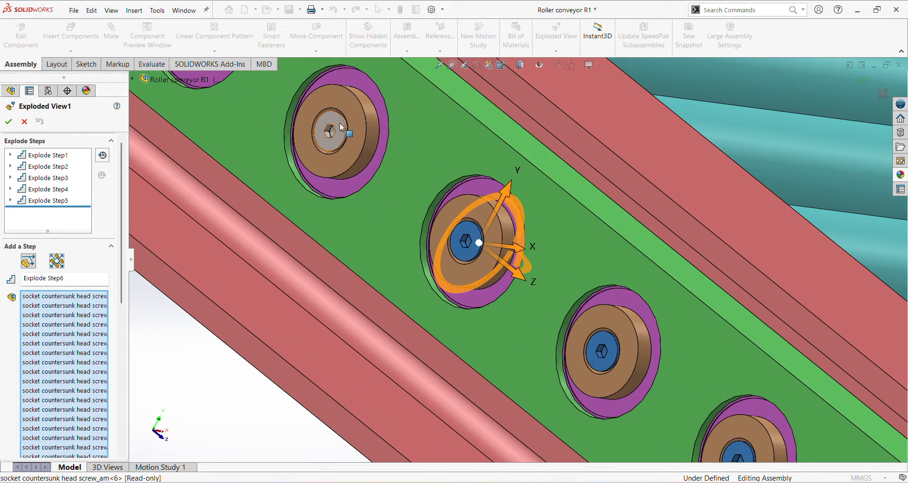
pyautogui.scroll(5, 364, 215)
pyautogui.scroll(-5, 439, 241)
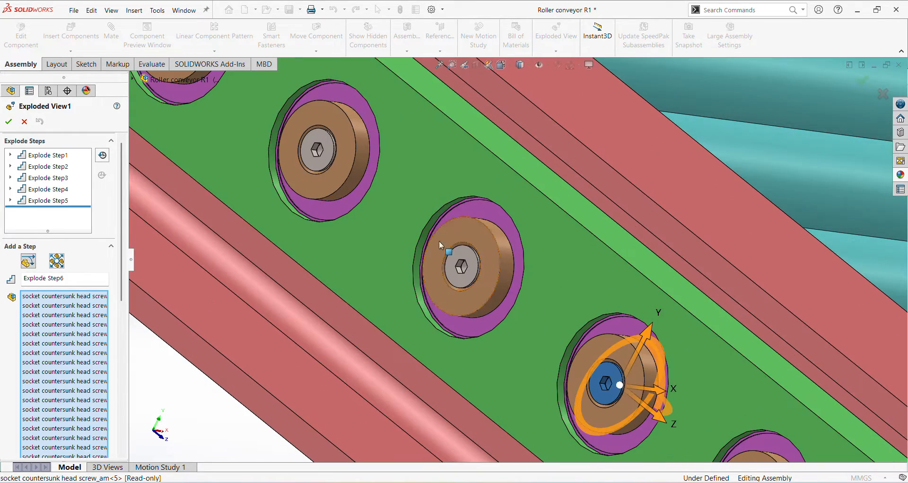
pyautogui.click(460, 256)
pyautogui.scroll(5, 367, 205)
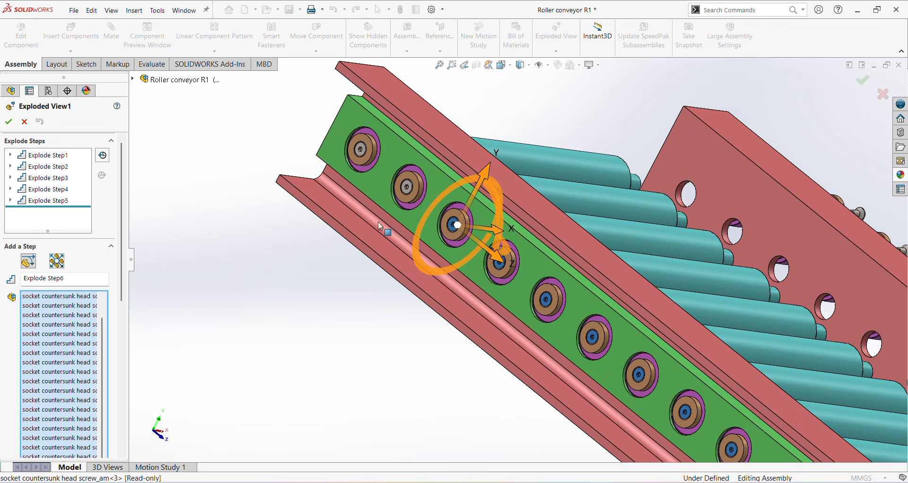
pyautogui.click(408, 187)
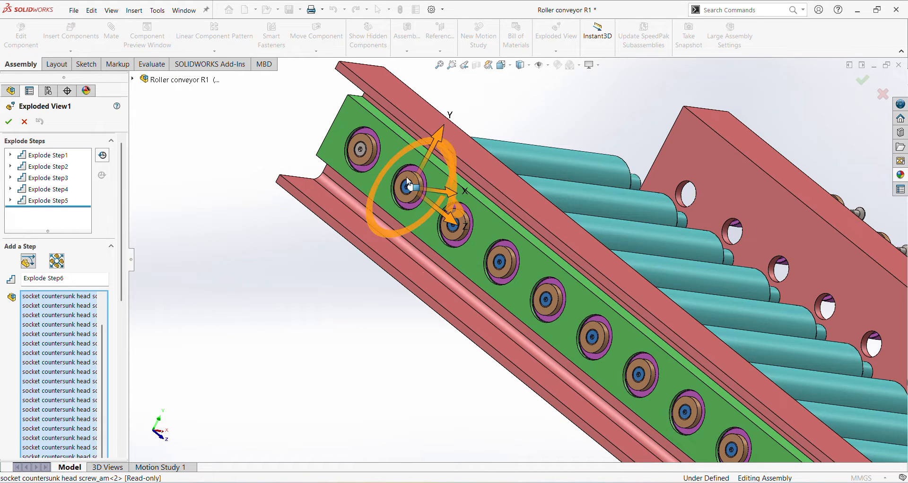
pyautogui.click(362, 146)
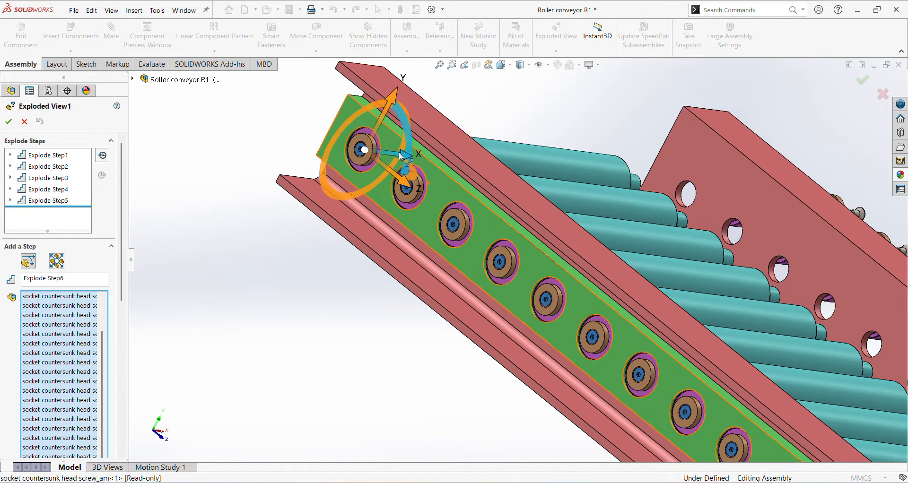
# Step: Explode the selected screws about 228 mm outward along the X axis, away from the unexploded U channel, and complete the sixth explode step
pyautogui.moveTo(402, 156); pyautogui.dragTo(199, 129)
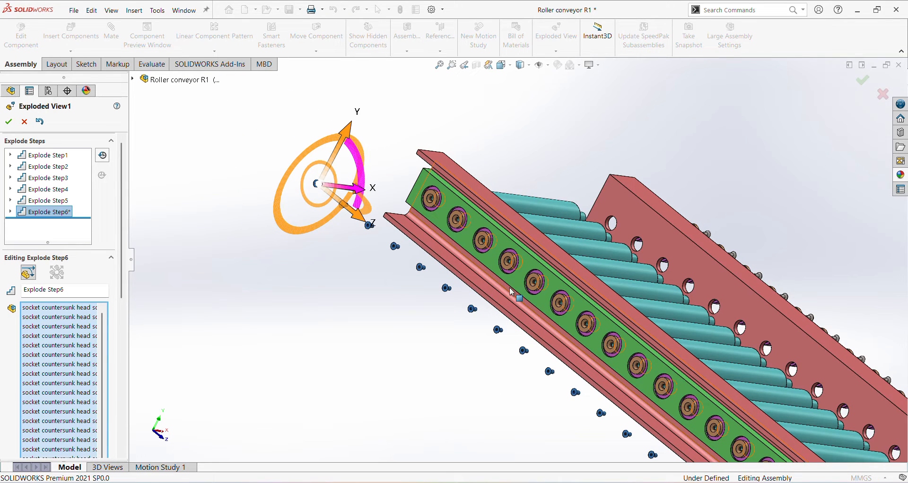
pyautogui.hotkey('ctrl', '7')
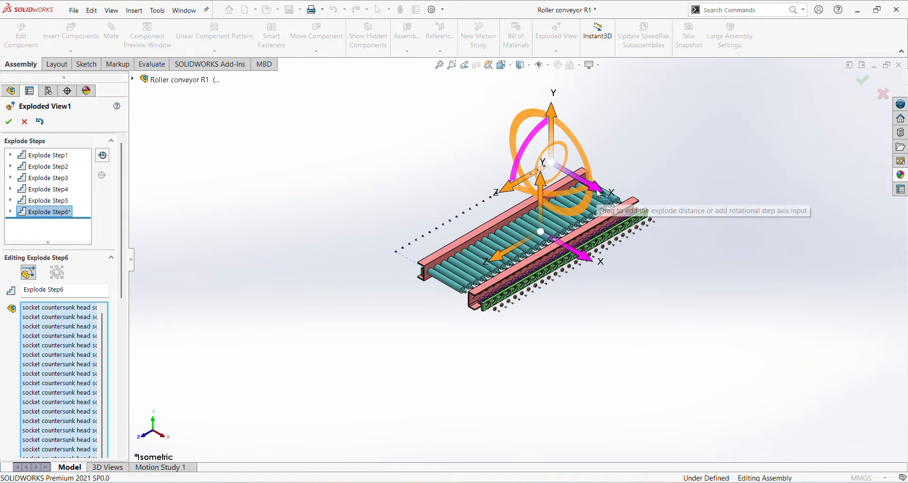
pyautogui.moveTo(600, 197)
pyautogui.mouseDown()
pyautogui.moveTo(581, 187)
pyautogui.moveTo(590, 191)
pyautogui.mouseUp()
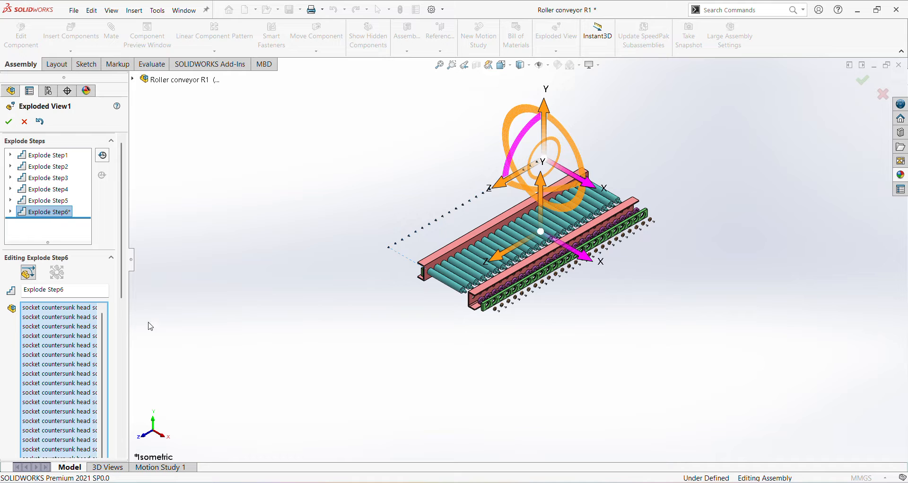
pyautogui.scroll(-5, 123, 297)
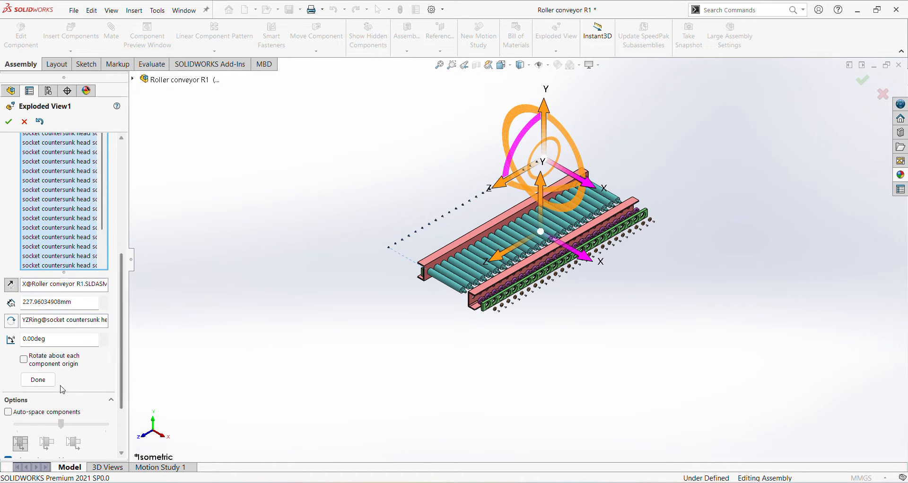
pyautogui.click(38, 381)
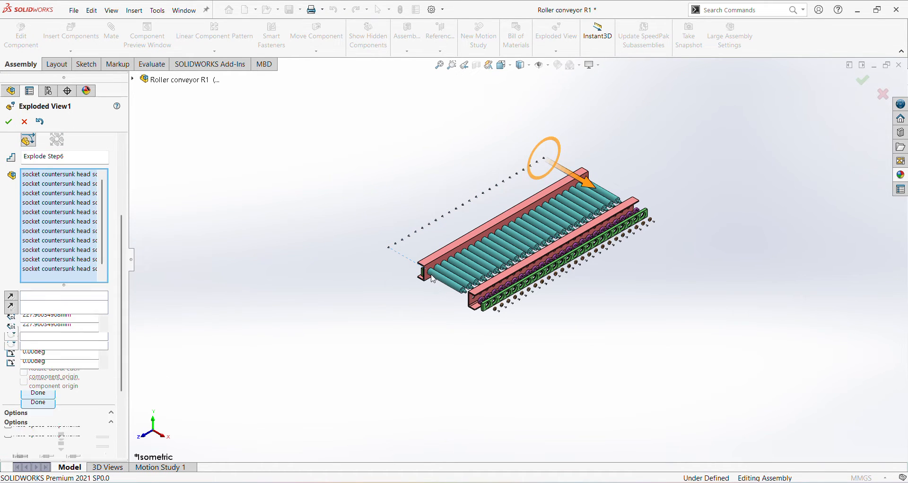
# Step: Select all the spacers seated along the unexploded side's bearing block as the components of the seventh explode step
pyautogui.scroll(-5, 406, 249)
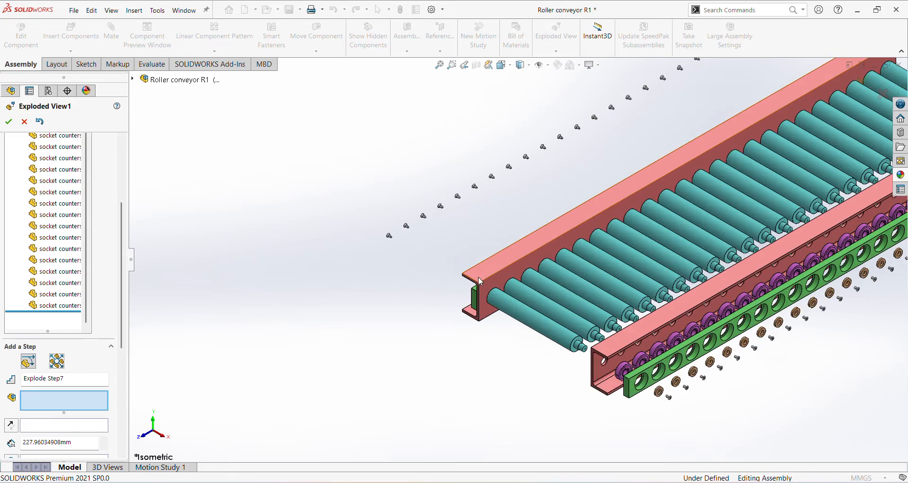
pyautogui.moveTo(478, 276)
pyautogui.mouseDown(button='middle')
pyautogui.moveTo(546, 254)
pyautogui.moveTo(492, 280)
pyautogui.mouseUp(button='middle')
pyautogui.scroll(-5, 492, 280)
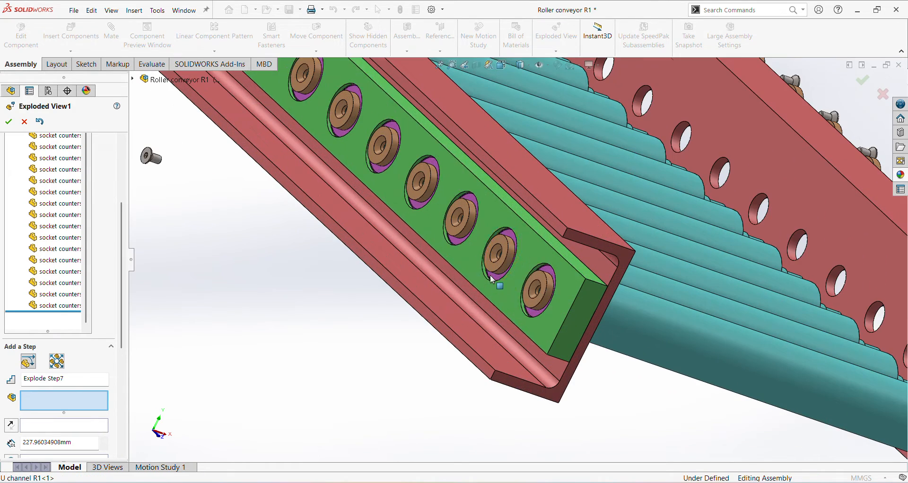
pyautogui.click(536, 285)
pyautogui.click(495, 242)
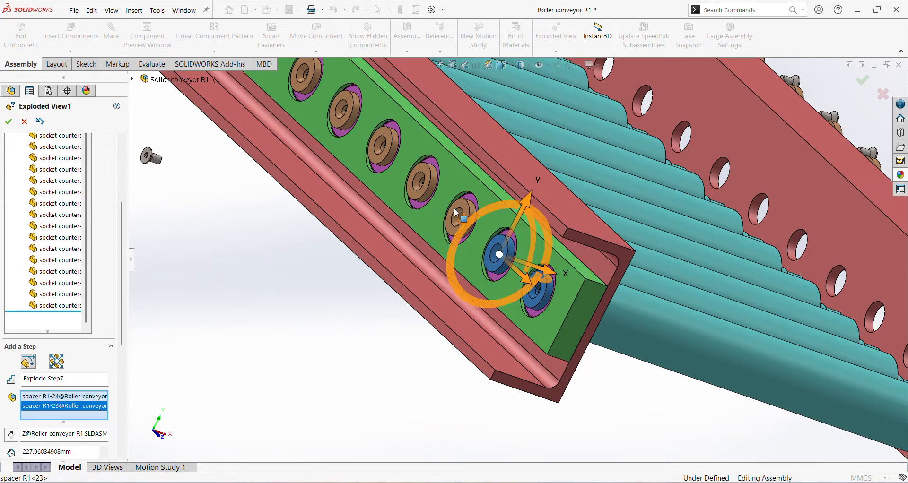
pyautogui.click(458, 202)
pyautogui.click(416, 172)
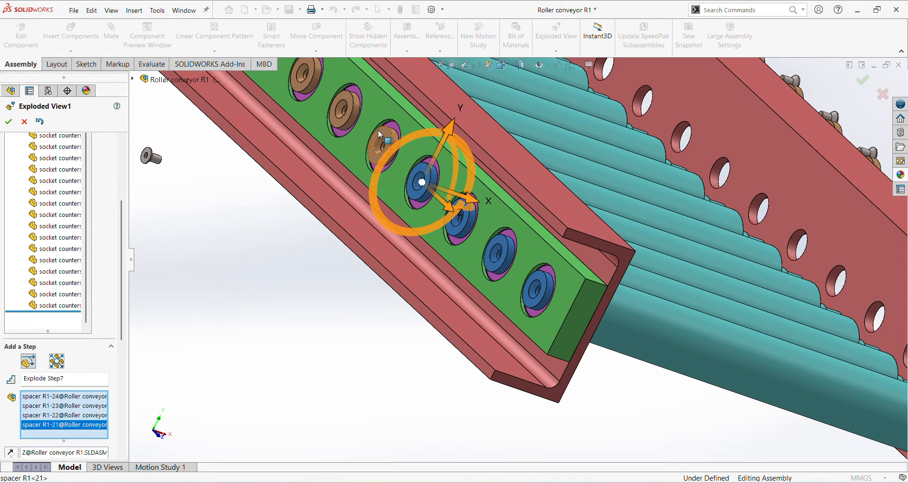
pyautogui.click(381, 147)
pyautogui.click(343, 107)
pyautogui.scroll(3, 455, 206)
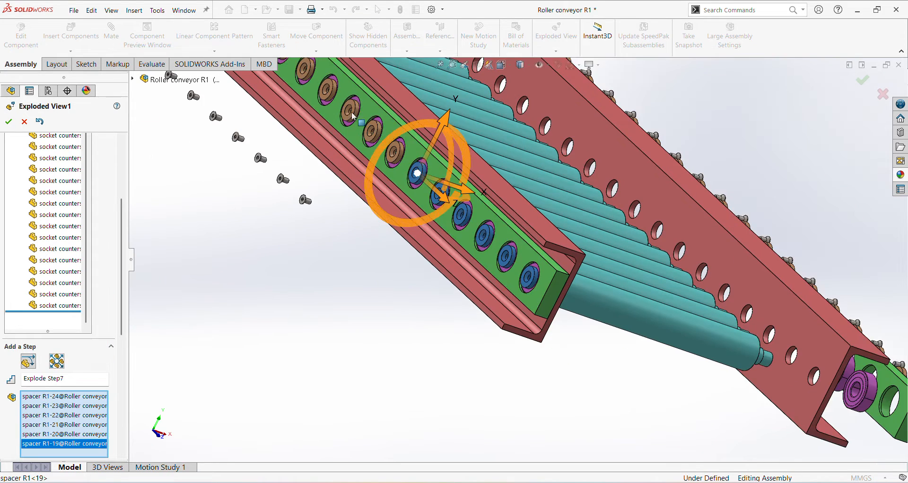
pyautogui.scroll(-3, 504, 251)
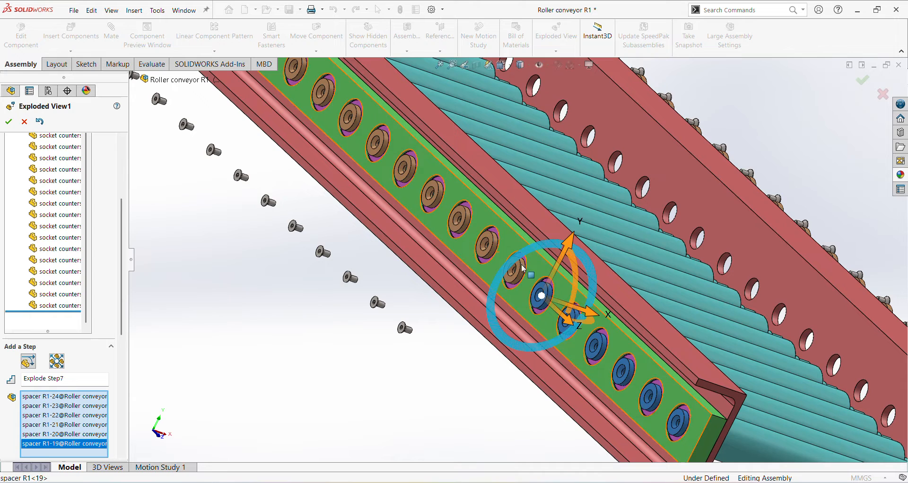
pyautogui.scroll(-3, 513, 281)
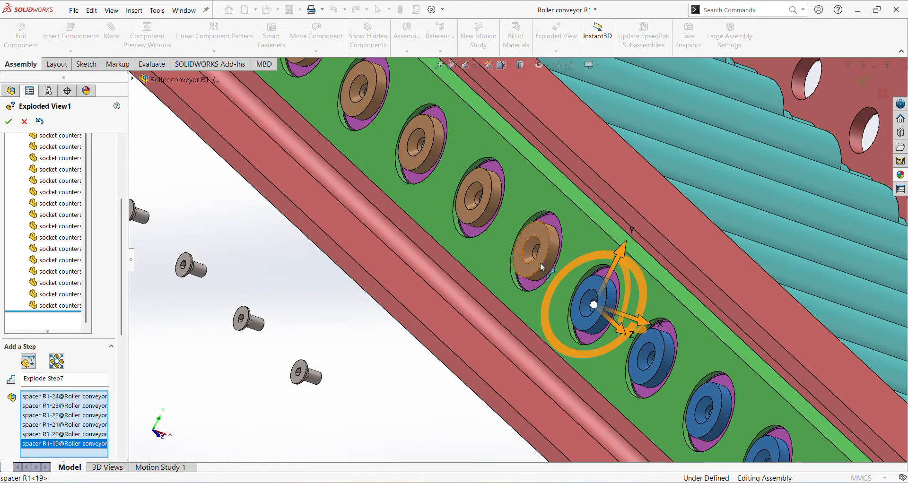
pyautogui.click(481, 186)
pyautogui.click(419, 136)
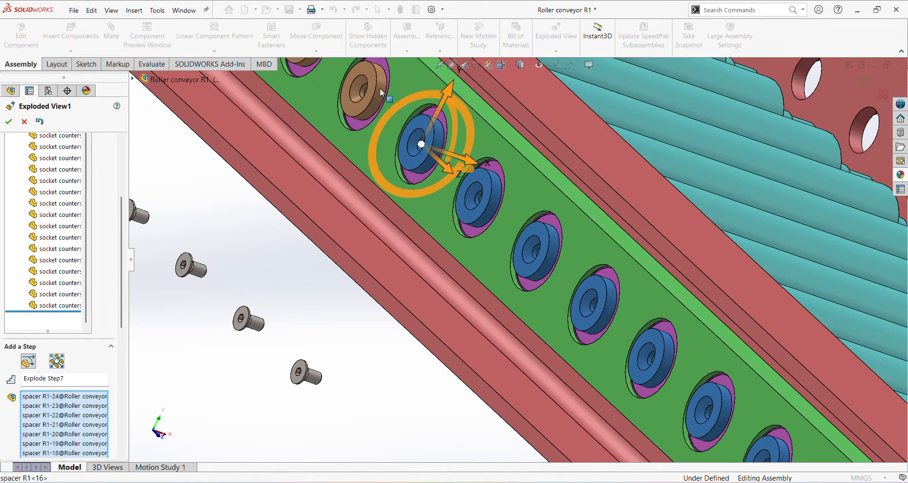
pyautogui.scroll(4, 452, 211)
pyautogui.scroll(-3, 451, 211)
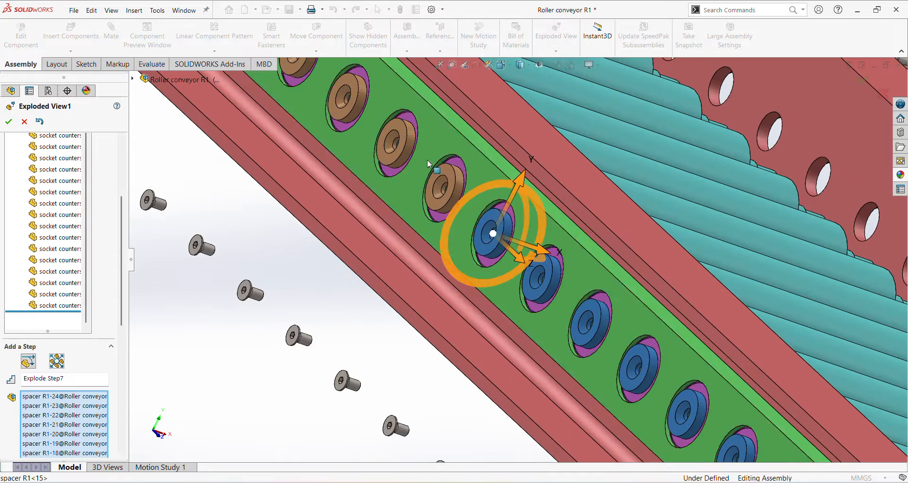
pyautogui.click(459, 186)
pyautogui.click(402, 144)
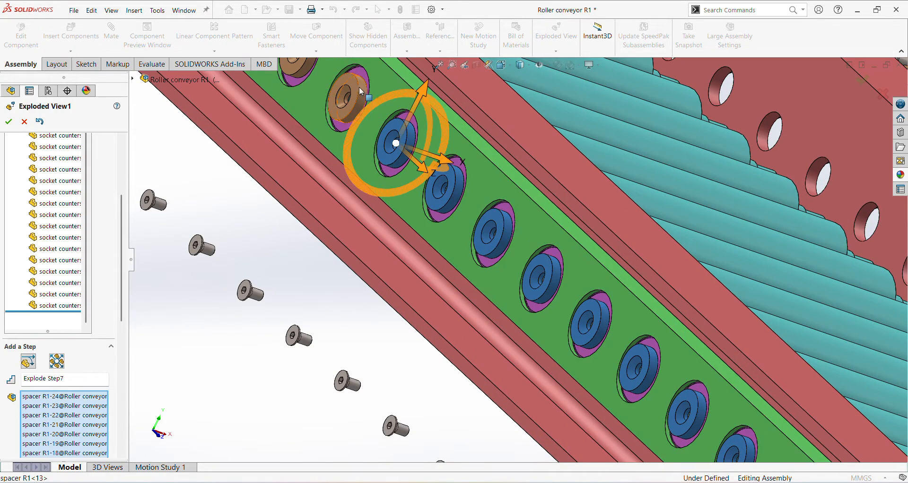
pyautogui.scroll(2, 406, 159)
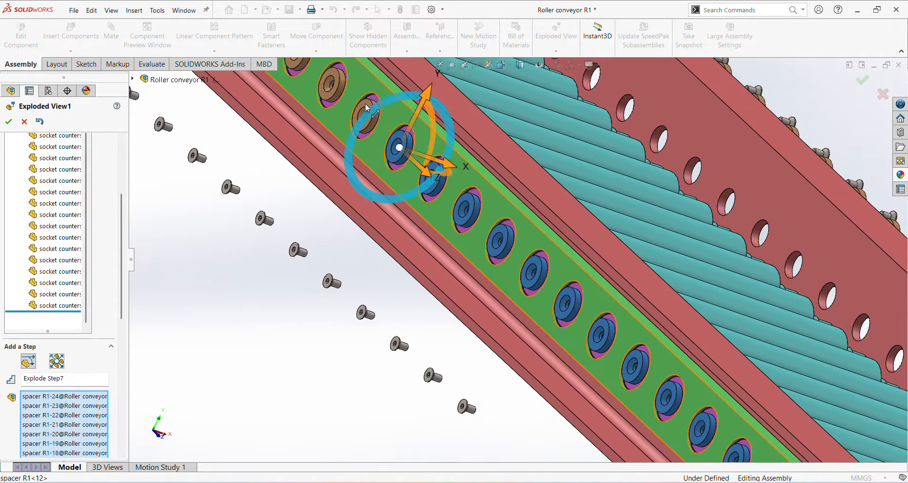
pyautogui.click(336, 79)
pyautogui.scroll(-2, 337, 85)
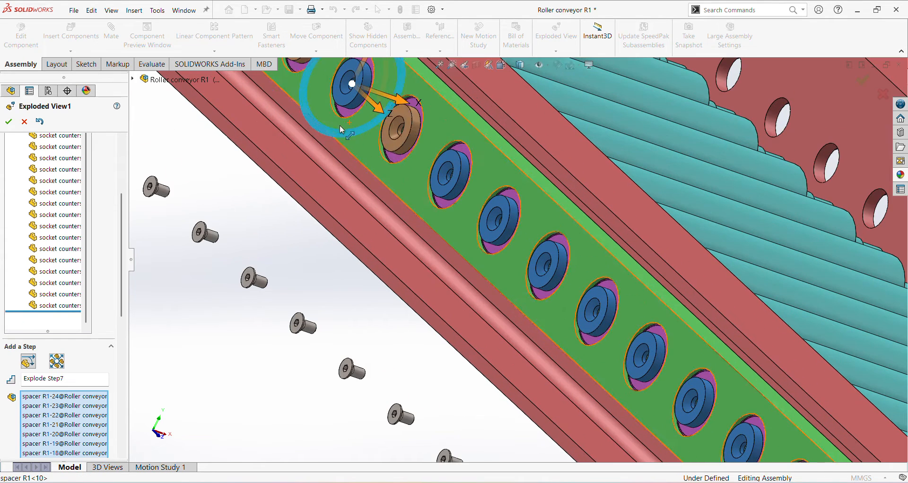
pyautogui.click(406, 138)
pyautogui.scroll(2, 455, 230)
pyautogui.scroll(2, 457, 234)
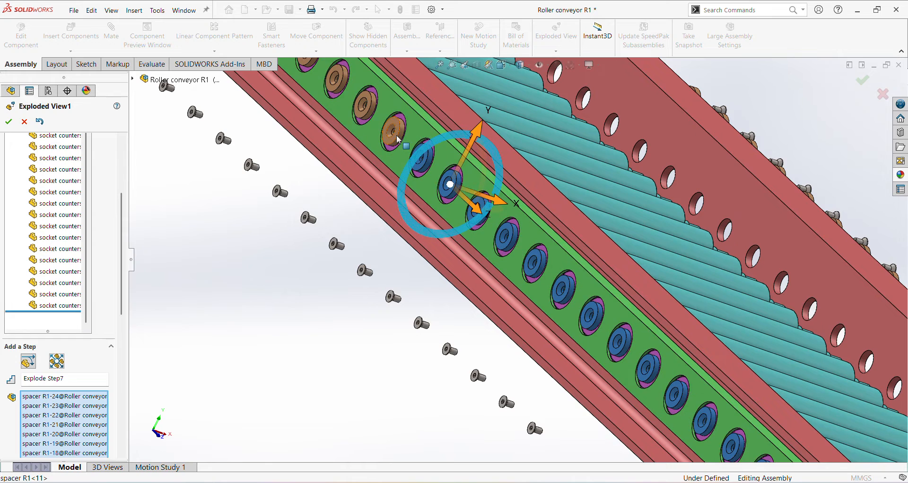
pyautogui.click(397, 138)
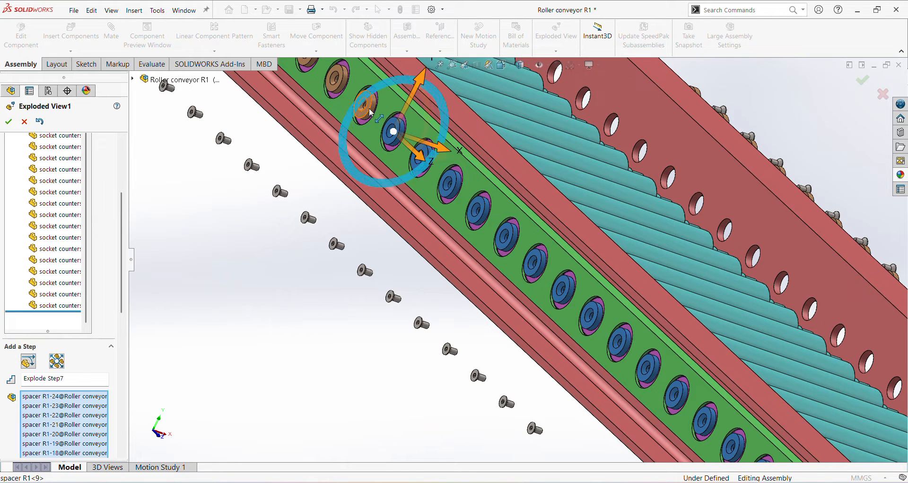
pyautogui.scroll(2, 374, 119)
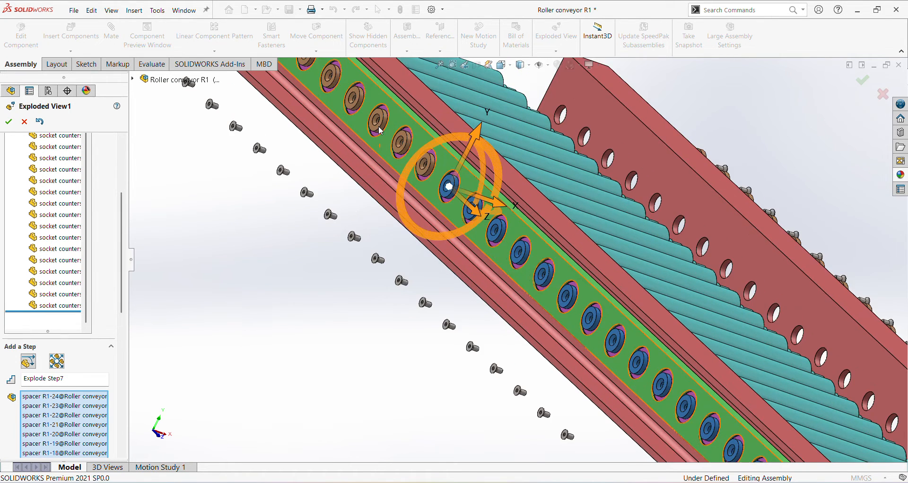
pyautogui.scroll(-5, 421, 161)
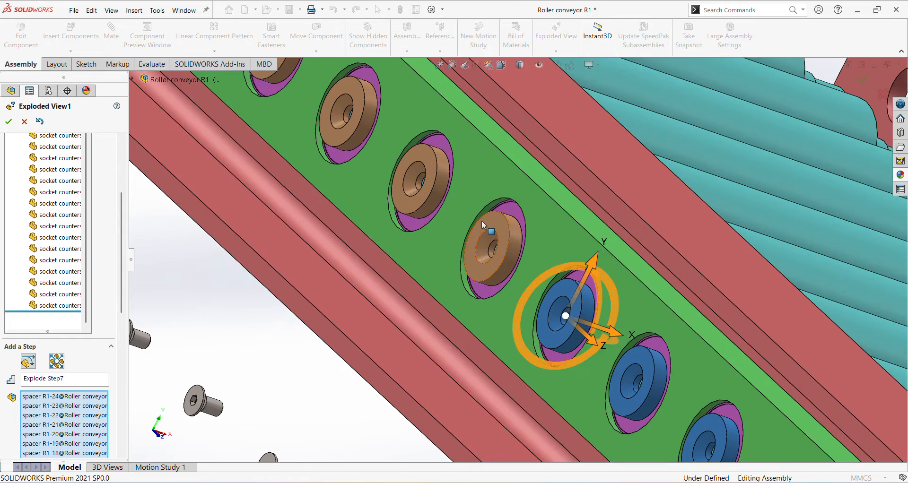
pyautogui.click(484, 217)
pyautogui.click(424, 162)
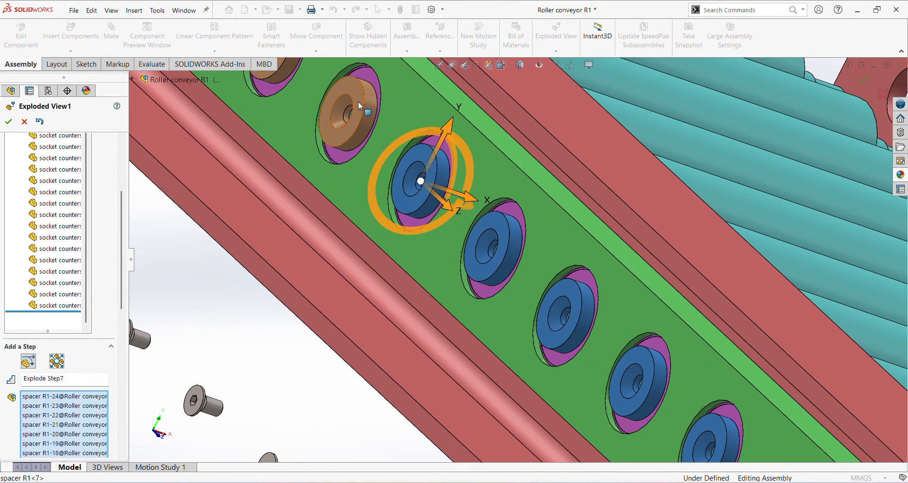
pyautogui.click(346, 111)
pyautogui.scroll(3, 392, 191)
pyautogui.scroll(-2, 393, 191)
pyautogui.scroll(-1, 394, 145)
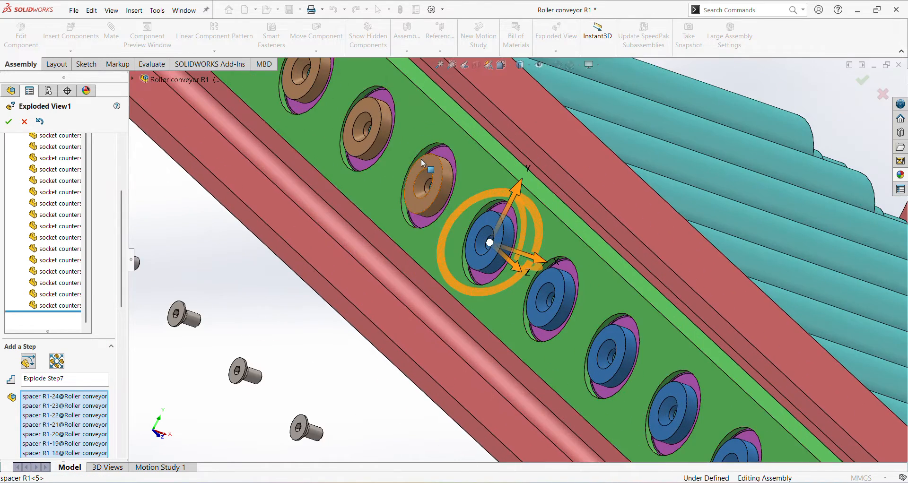
pyautogui.click(420, 173)
pyautogui.click(362, 120)
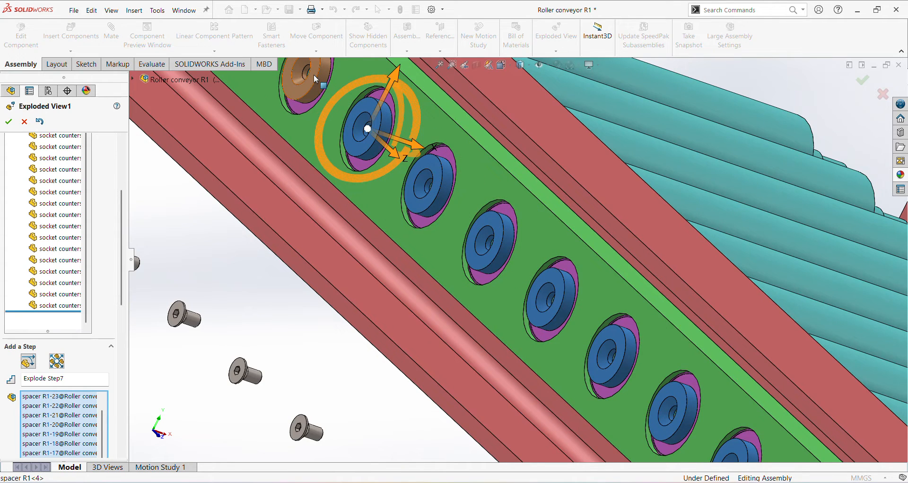
pyautogui.click(316, 80)
pyautogui.scroll(3, 450, 218)
pyautogui.scroll(-2, 395, 166)
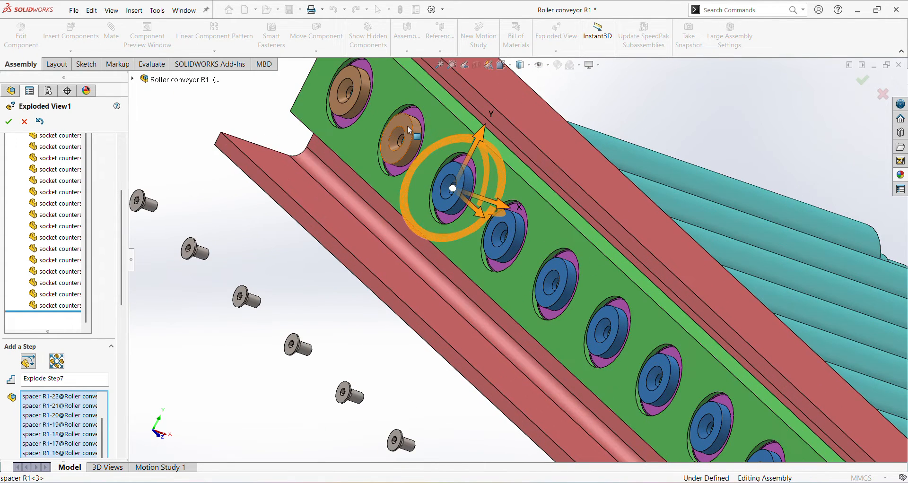
pyautogui.click(408, 126)
pyautogui.click(358, 91)
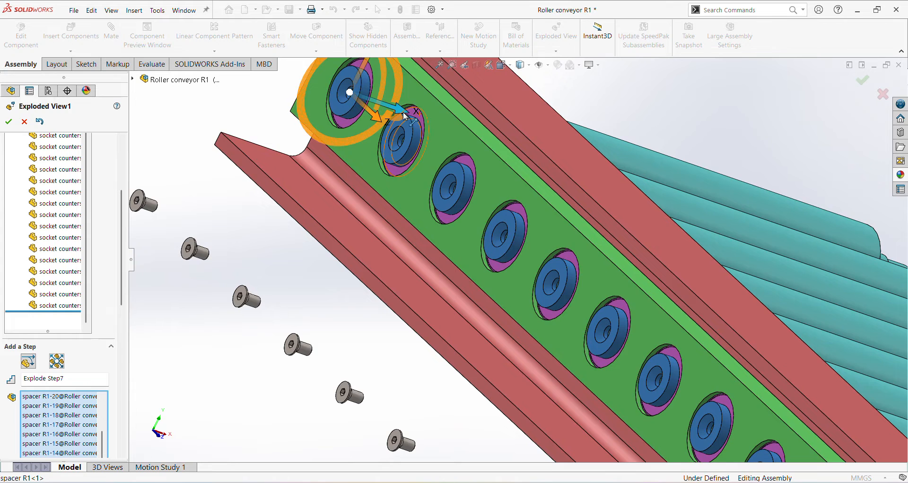
# Step: Explode the selected spacers about 195 mm outward along the X axis, just short of the exploded screws, and complete the seventh explode step
pyautogui.moveTo(404, 116); pyautogui.dragTo(133, 175)
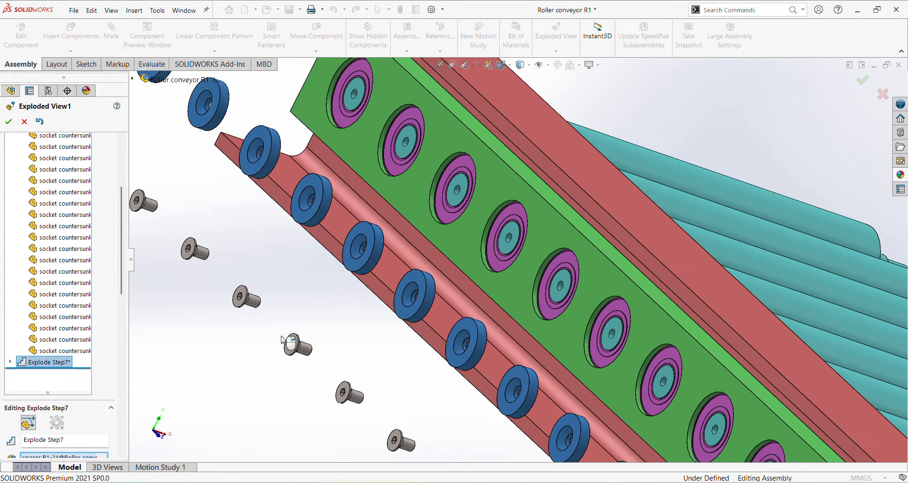
pyautogui.hotkey('ctrl', '7')
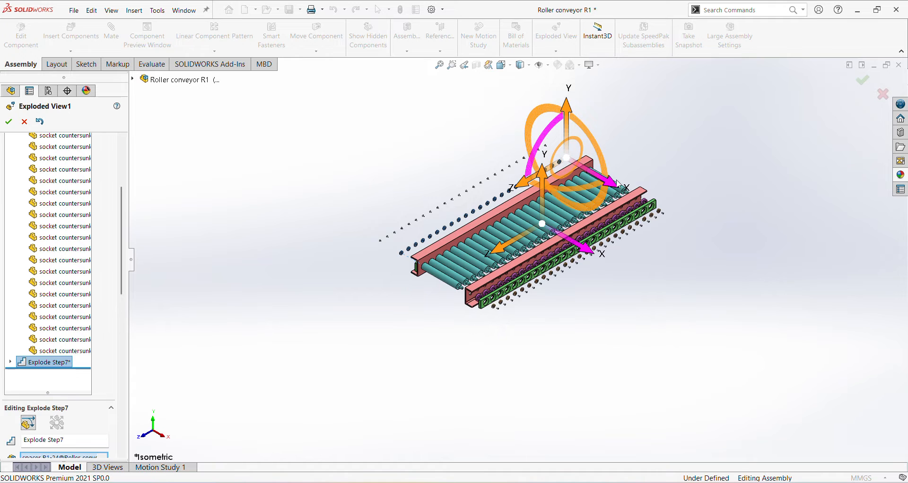
pyautogui.moveTo(623, 194); pyautogui.dragTo(600, 185)
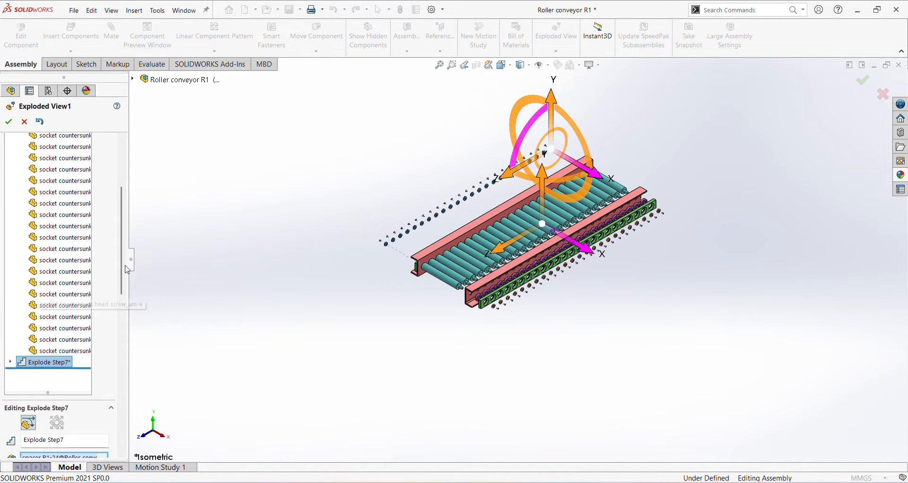
pyautogui.scroll(-6, 124, 275)
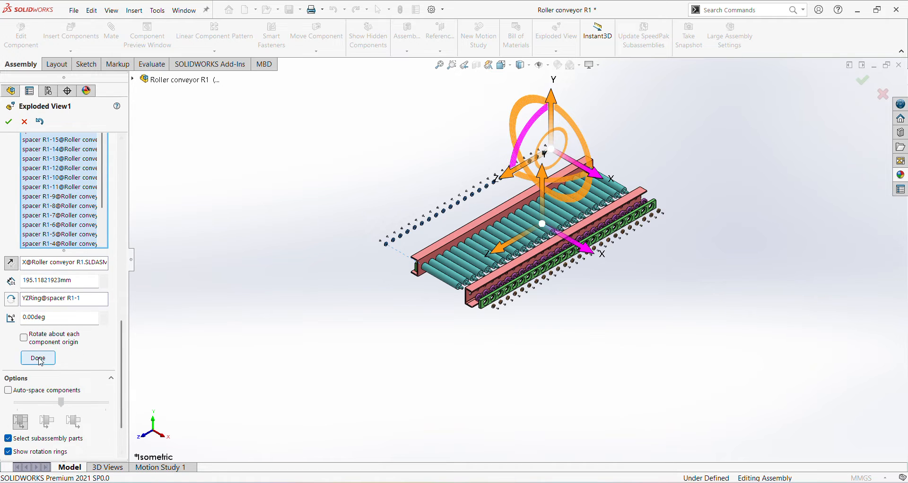
pyautogui.click(39, 358)
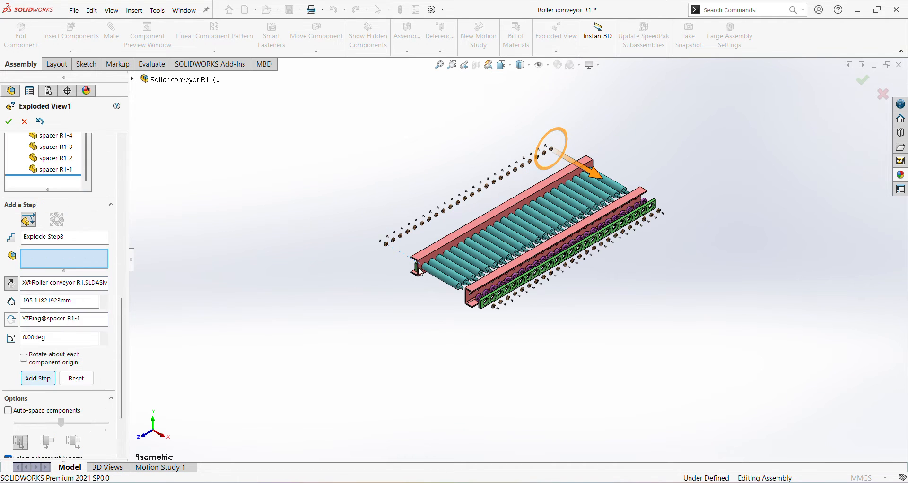
# Step: Select the bearing block and all 24 bearings in the unexploded side's U channel as the components of the eighth explode step
pyautogui.scroll(-10, 427, 256)
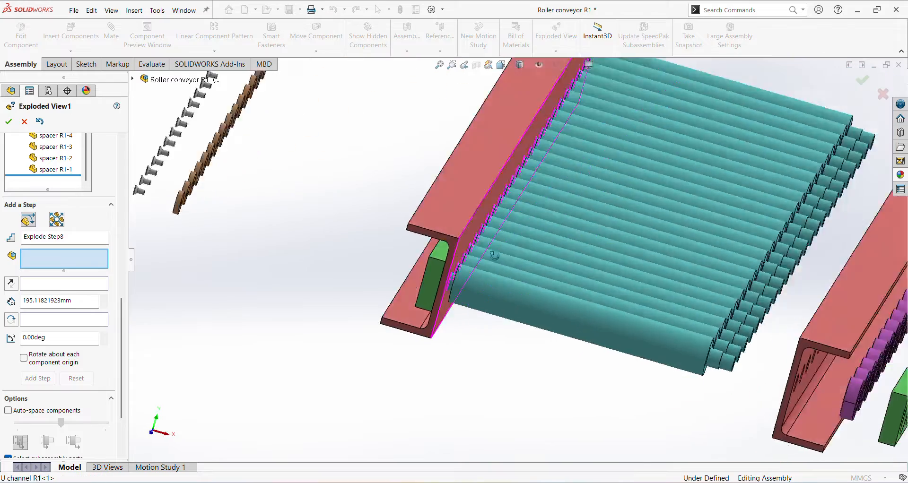
pyautogui.moveTo(494, 256); pyautogui.dragTo(388, 263, button='middle')
pyautogui.click(383, 262)
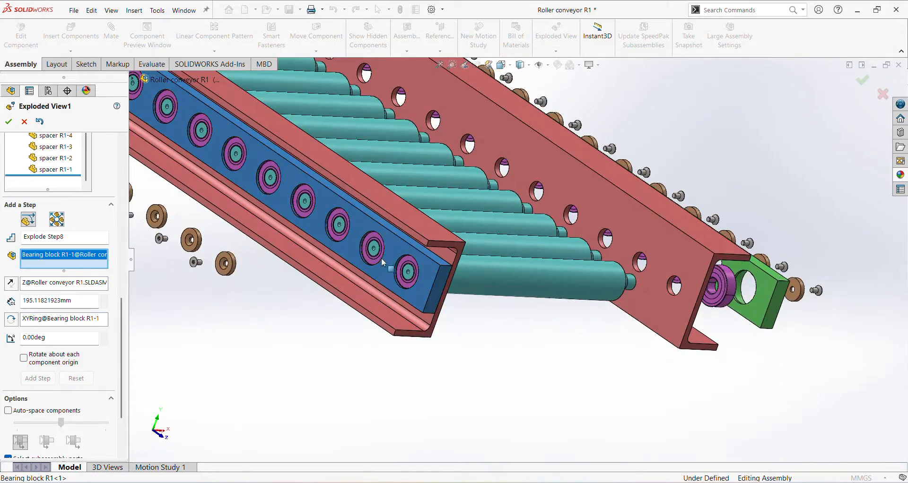
pyautogui.scroll(-5, 425, 269)
pyautogui.click(466, 269)
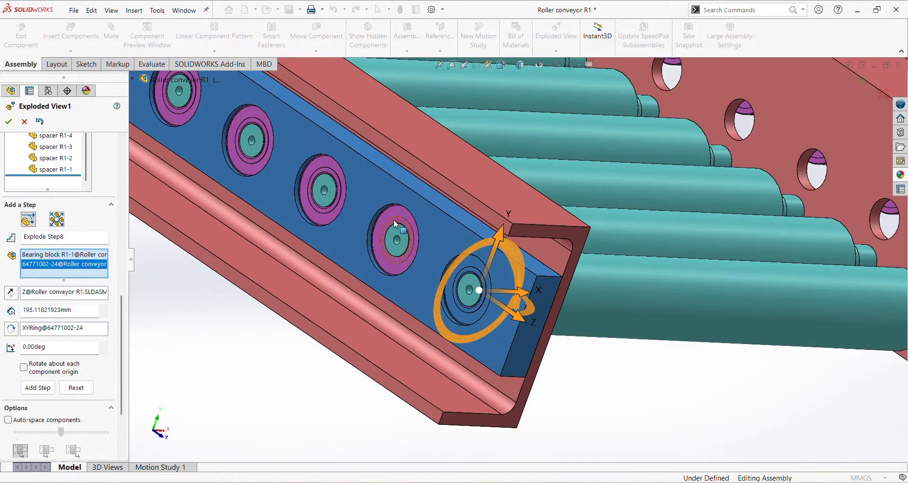
pyautogui.click(395, 224)
pyautogui.click(319, 170)
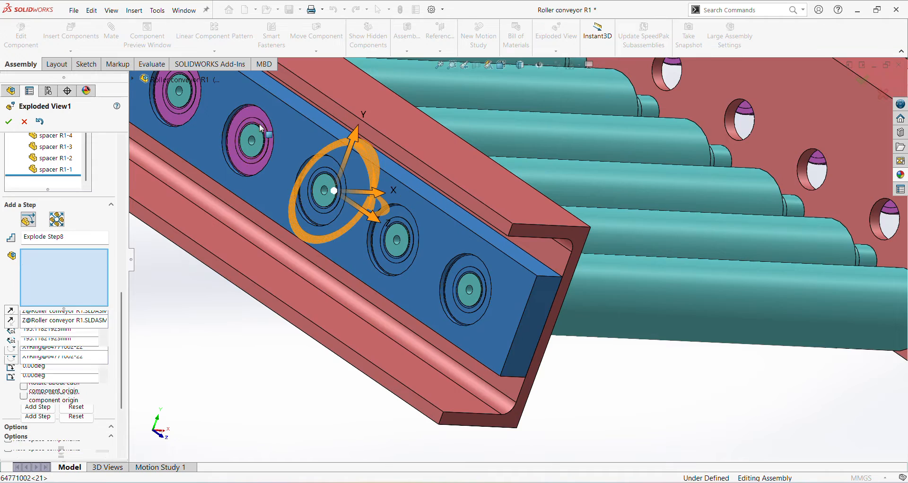
pyautogui.click(277, 150)
pyautogui.scroll(4, 286, 167)
pyautogui.scroll(-3, 285, 167)
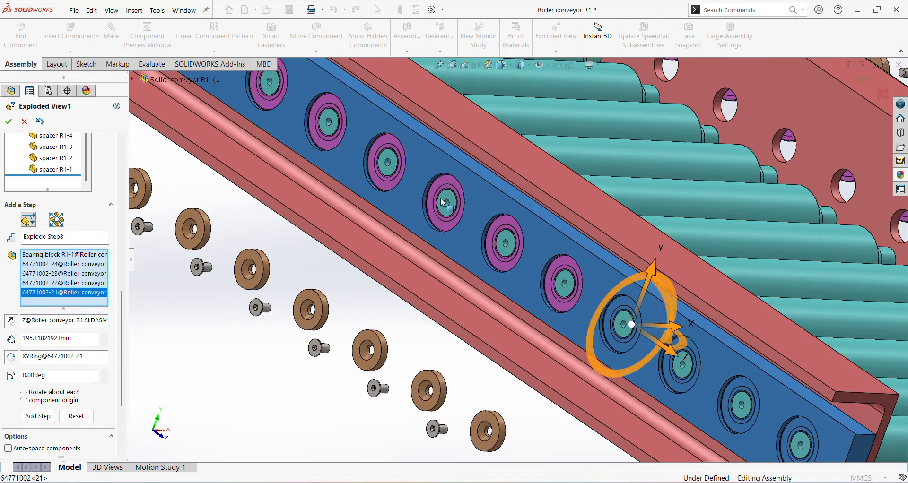
pyautogui.click(563, 265)
pyautogui.click(504, 224)
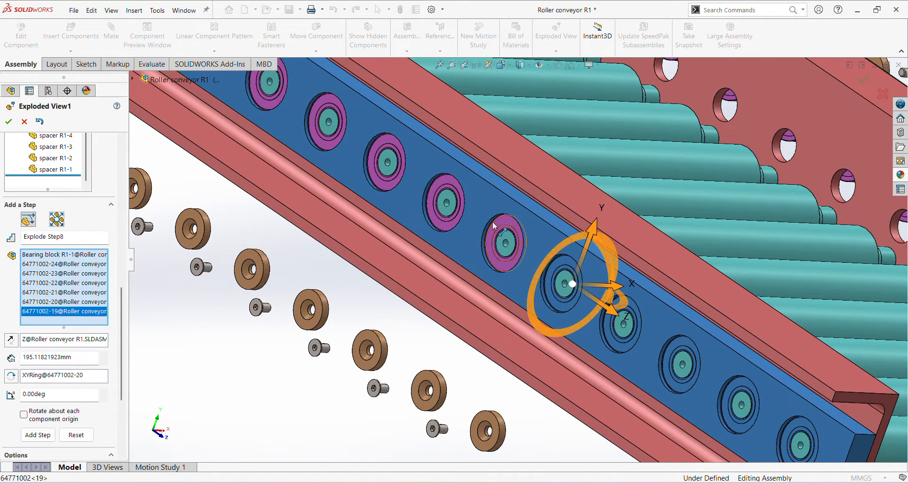
pyautogui.click(449, 182)
pyautogui.click(385, 140)
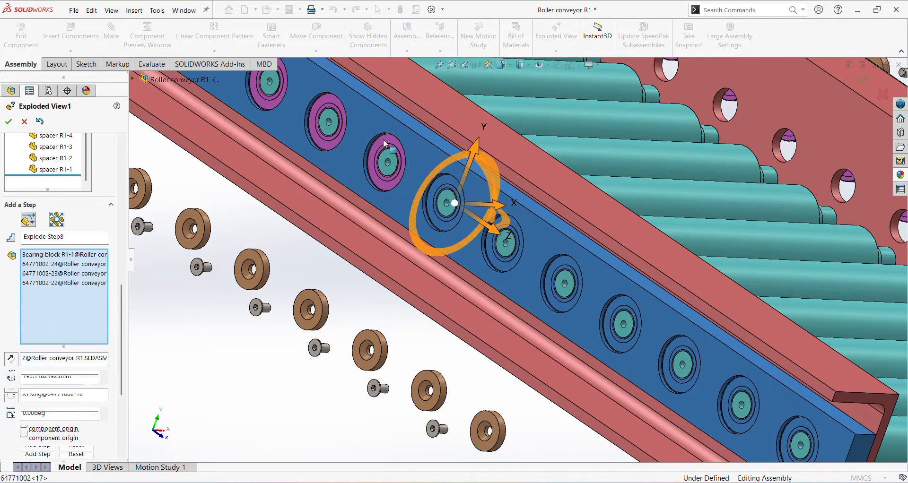
pyautogui.click(337, 107)
pyautogui.scroll(3, 419, 231)
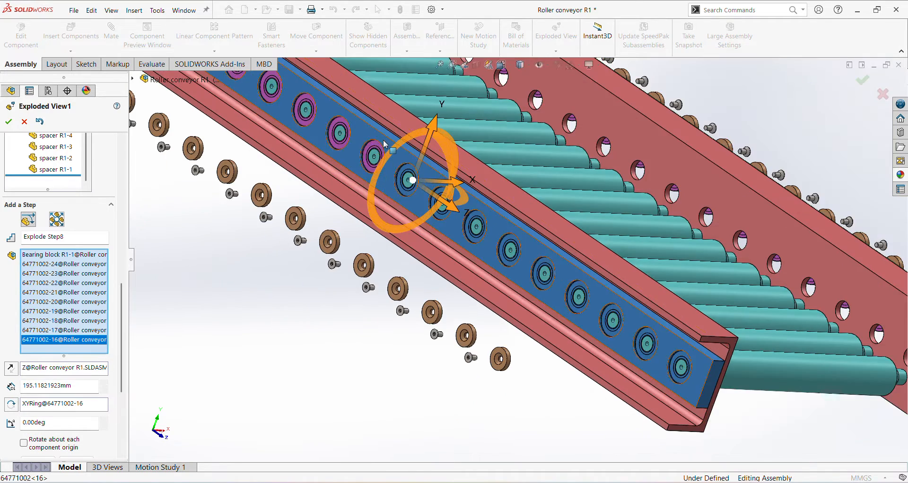
pyautogui.scroll(-4, 360, 116)
pyautogui.click(337, 137)
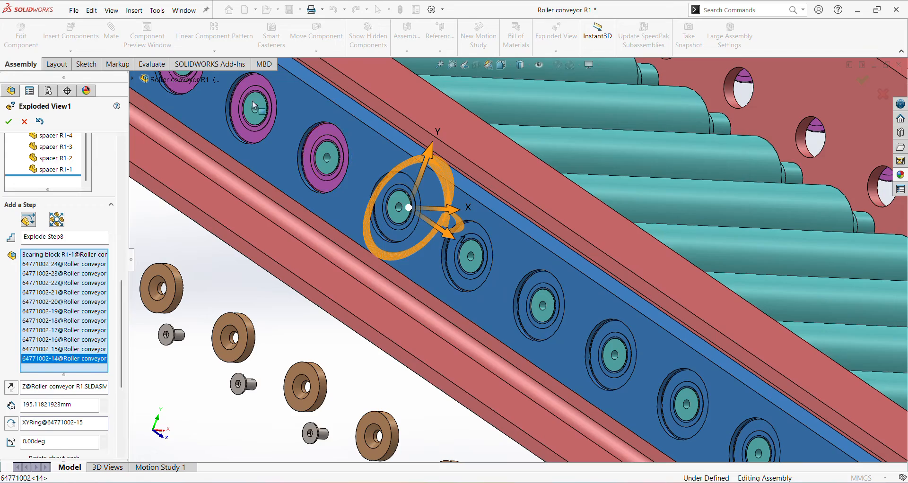
pyautogui.click(252, 101)
pyautogui.scroll(3, 297, 212)
pyautogui.scroll(-5, 364, 173)
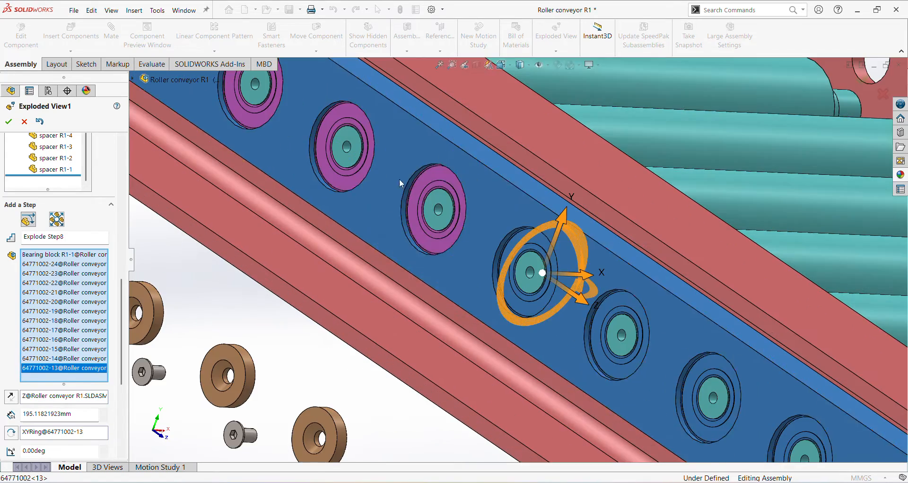
pyautogui.click(350, 112)
pyautogui.click(350, 112)
pyautogui.scroll(3, 350, 113)
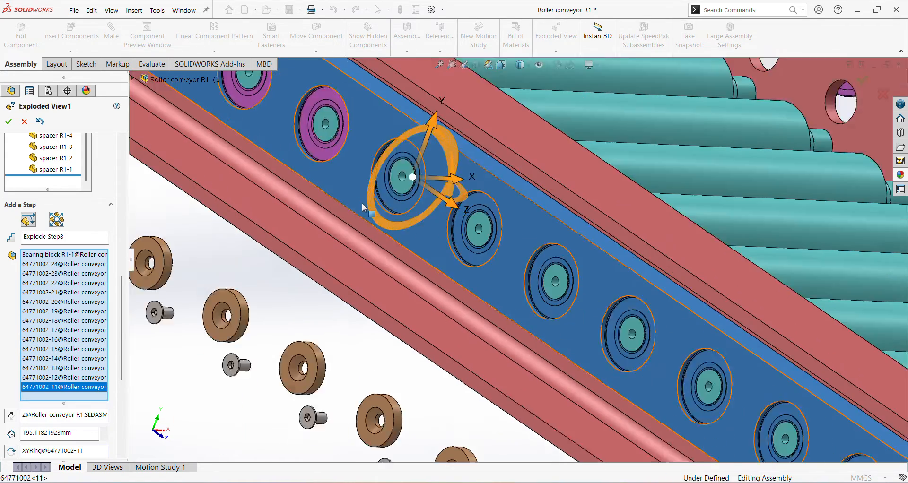
pyautogui.scroll(-5, 373, 132)
pyautogui.click(353, 131)
pyautogui.scroll(3, 353, 132)
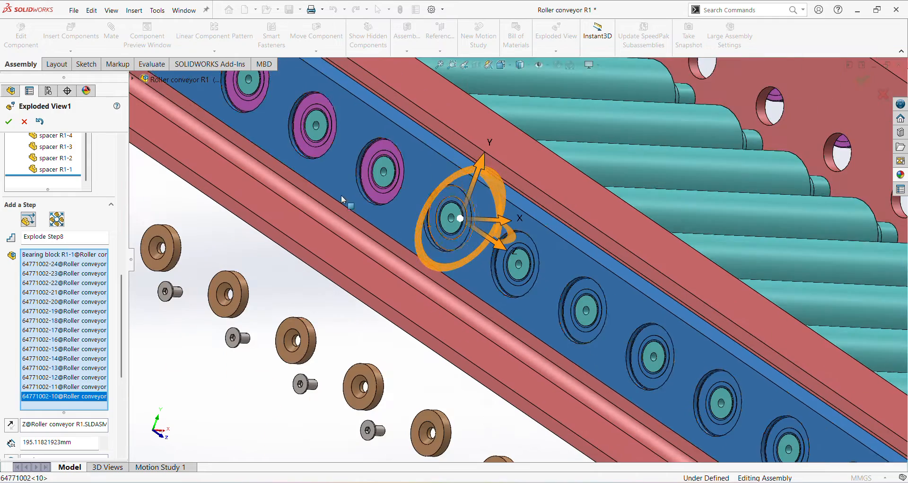
pyautogui.click(335, 110)
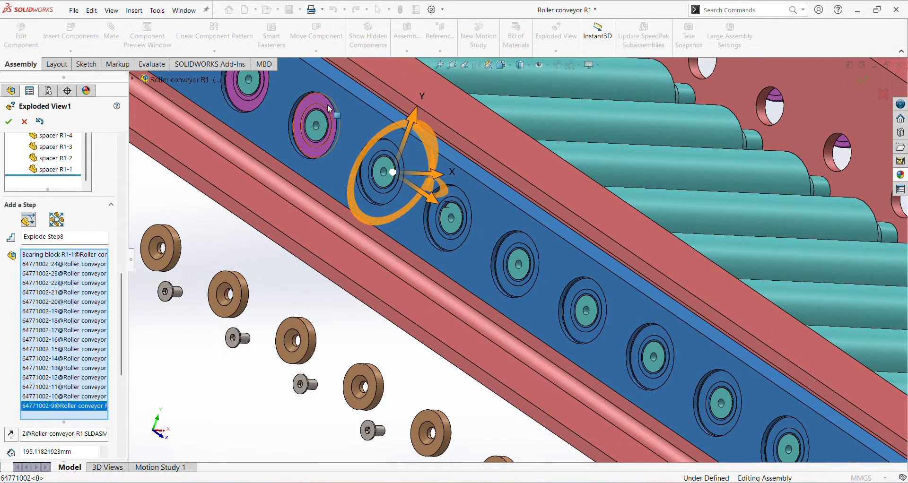
pyautogui.click(336, 110)
pyautogui.scroll(2, 346, 137)
pyautogui.scroll(-4, 347, 137)
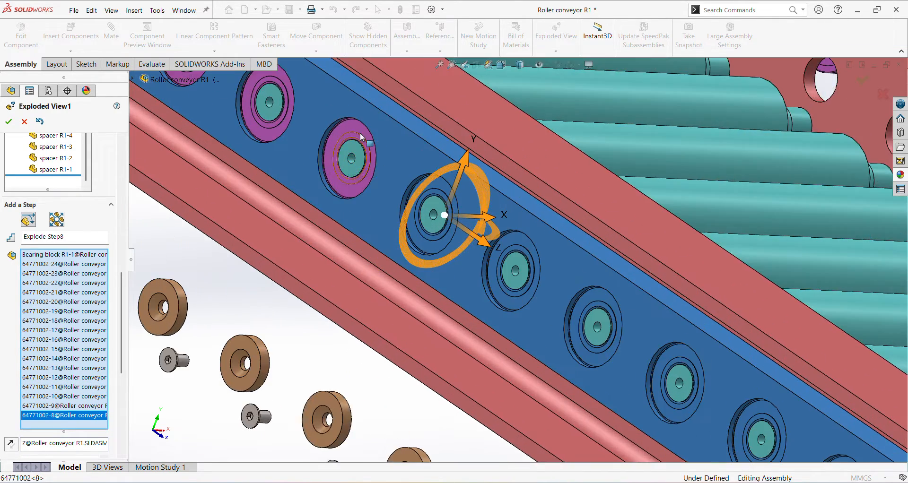
pyautogui.click(359, 139)
pyautogui.scroll(3, 358, 151)
pyautogui.scroll(-2, 358, 151)
pyautogui.scroll(-2, 359, 154)
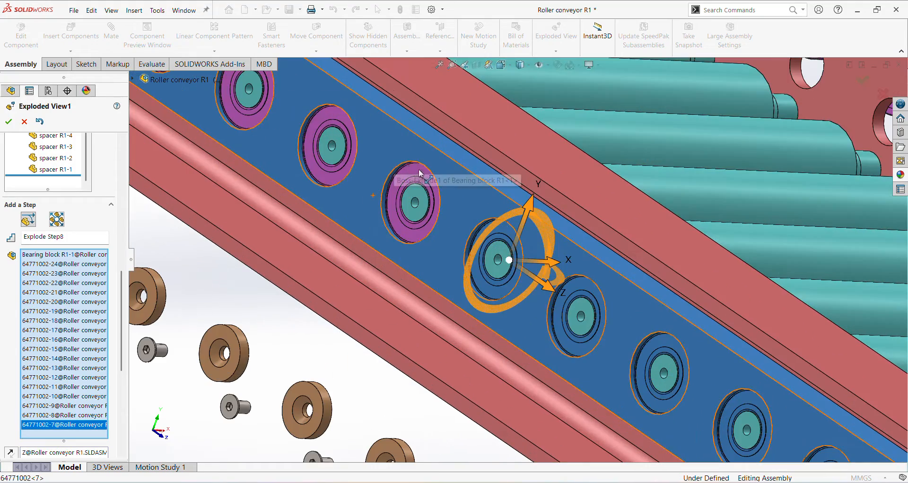
pyautogui.click(420, 177)
pyautogui.click(330, 122)
pyautogui.scroll(4, 342, 243)
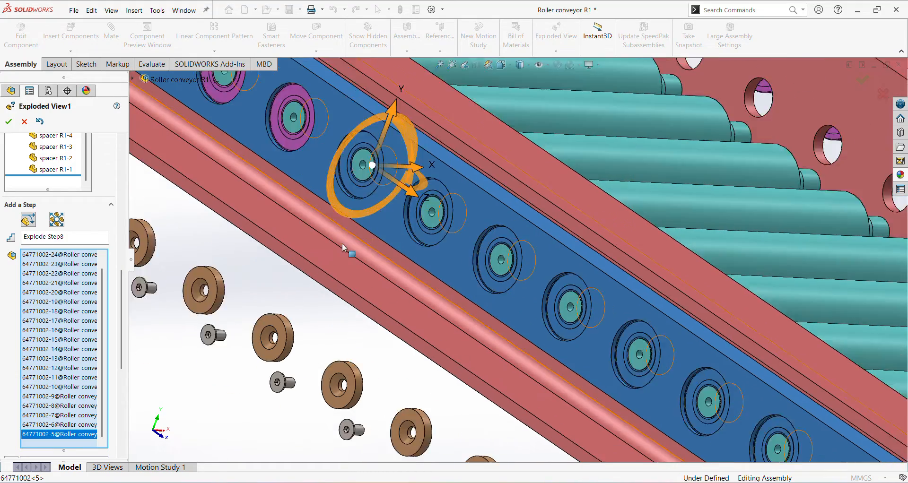
pyautogui.scroll(-4, 348, 150)
pyautogui.click(456, 217)
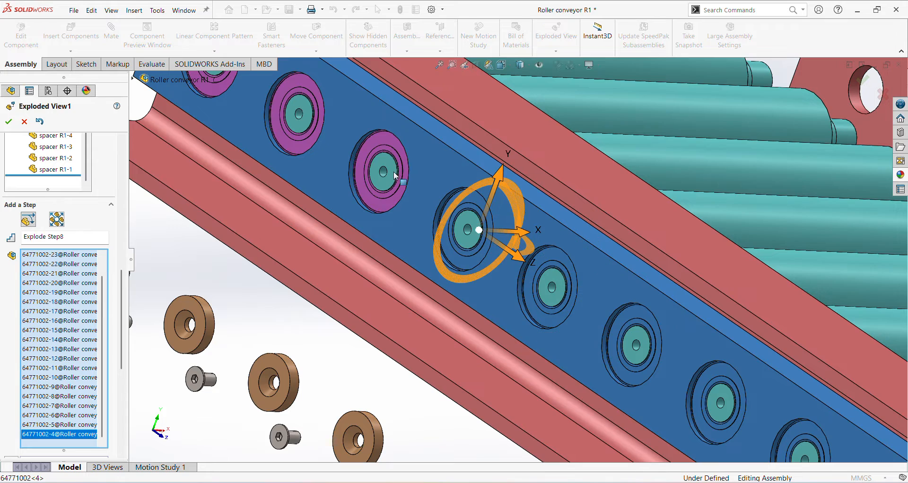
pyautogui.click(388, 142)
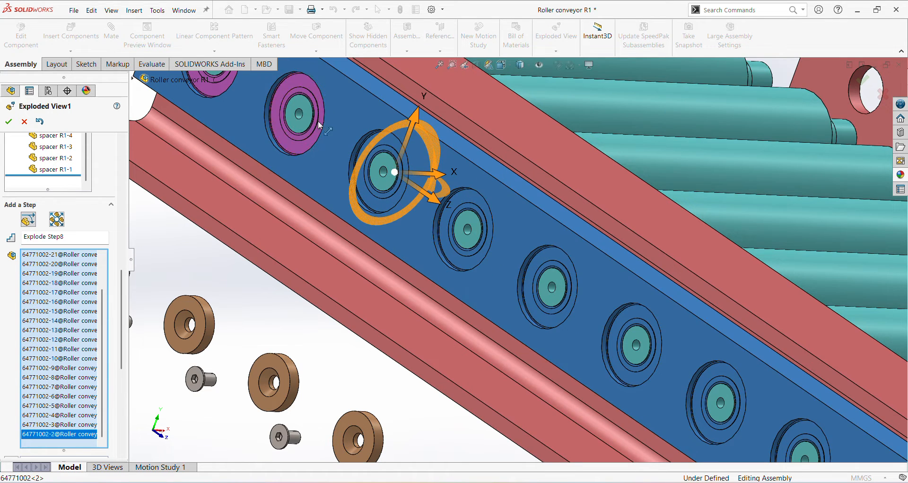
pyautogui.click(318, 121)
pyautogui.scroll(2, 350, 228)
pyautogui.scroll(2, 350, 229)
pyautogui.click(338, 139)
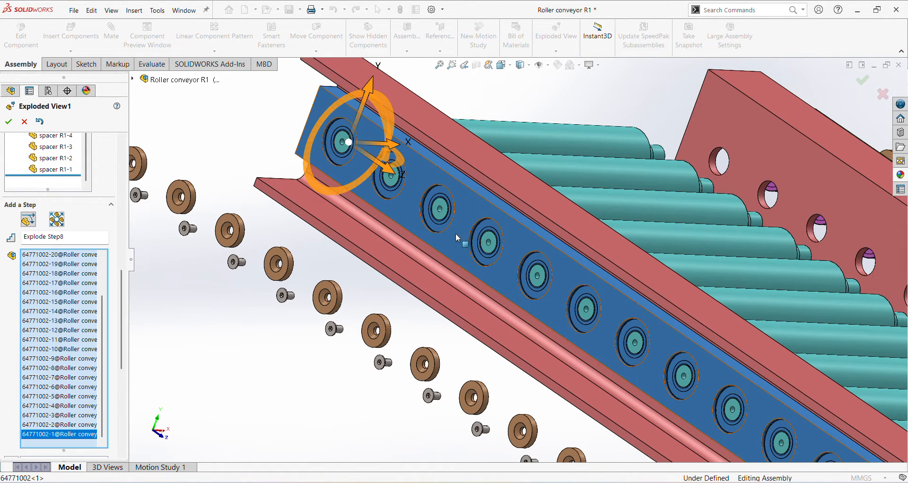
# Step: Explode the selected bearing block and bearings about 151 mm outward along the X axis, just short of the spacers, and complete the eighth explode step
pyautogui.moveTo(396, 146); pyautogui.dragTo(251, 167)
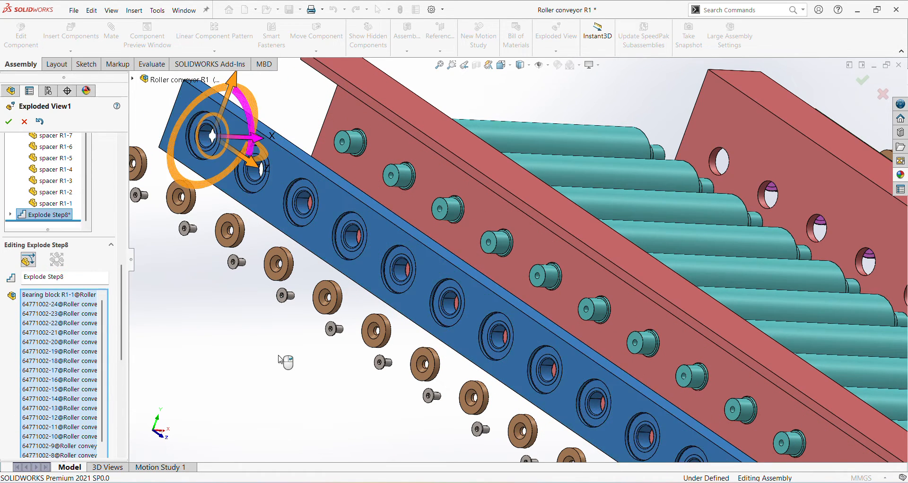
pyautogui.hotkey('ctrl', '7')
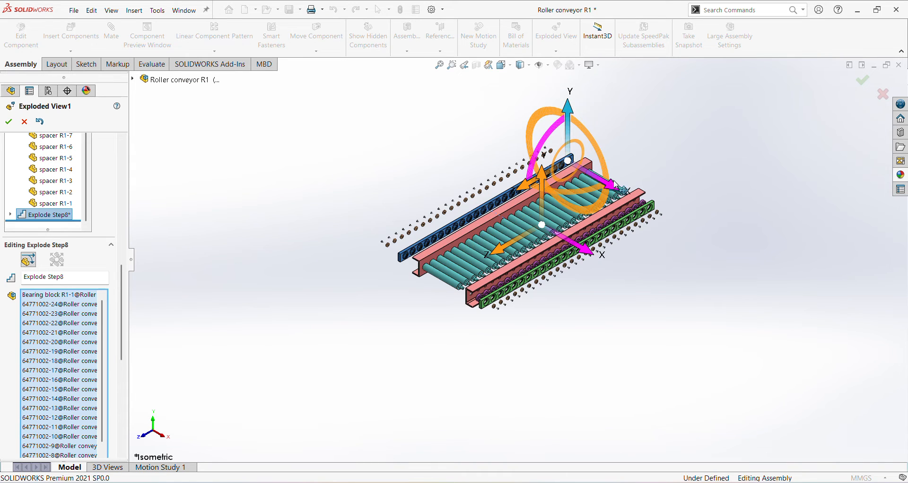
pyautogui.moveTo(614, 182); pyautogui.dragTo(601, 186)
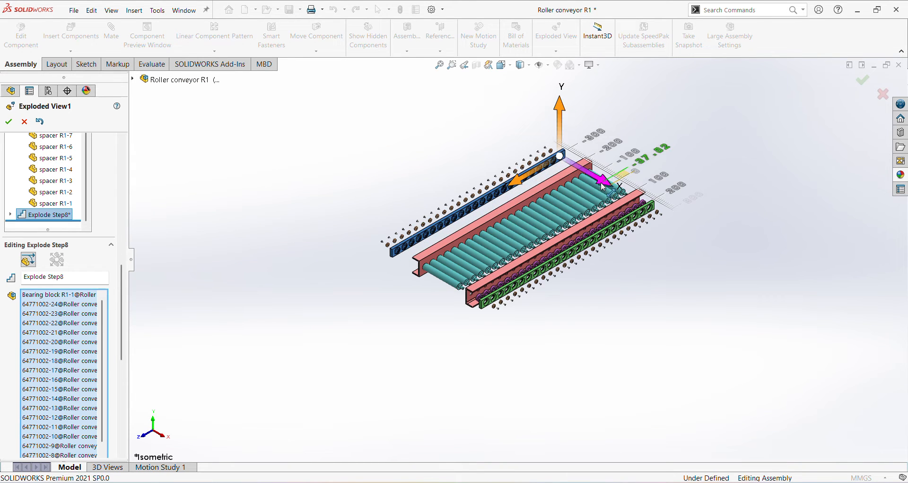
pyautogui.moveTo(131, 341); pyautogui.dragTo(118, 431)
pyautogui.click(38, 298)
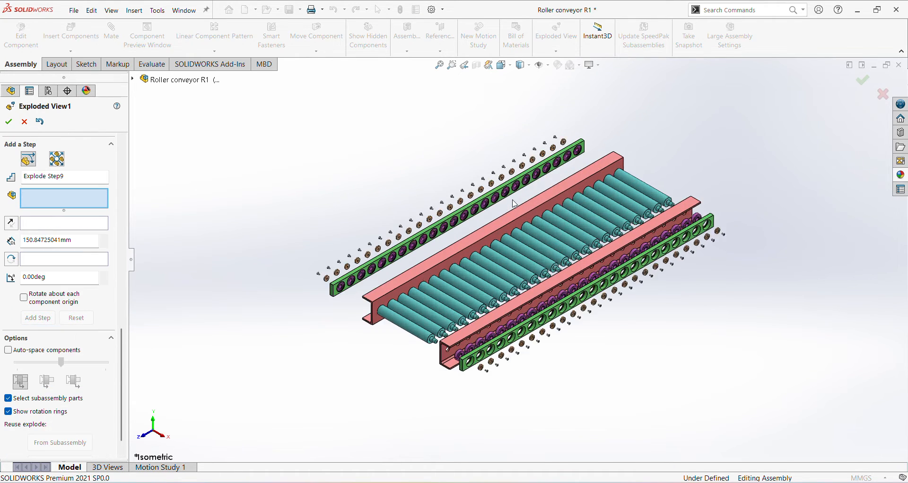
# Step: Select all 24 bearings seated in the exploded far-side bearing block as the components of the ninth explode step
pyautogui.scroll(-8, 563, 203)
pyautogui.click(672, 90)
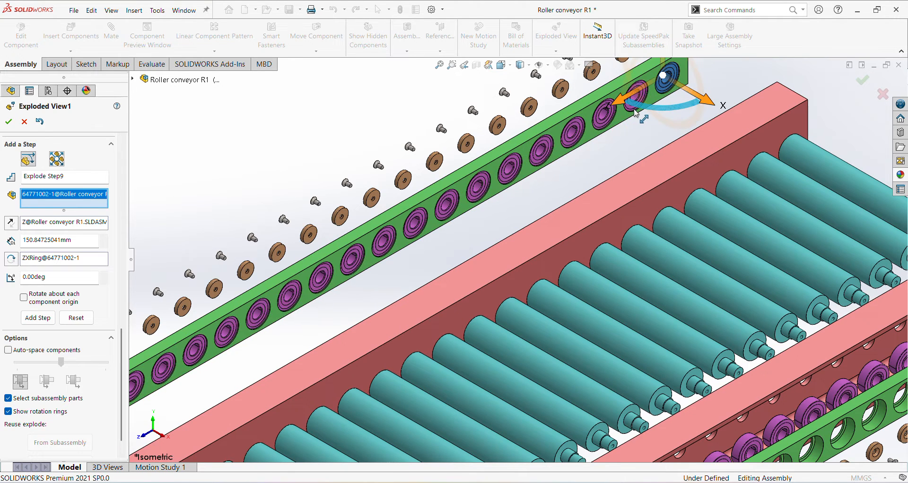
pyautogui.scroll(-4, 635, 110)
pyautogui.click(620, 125)
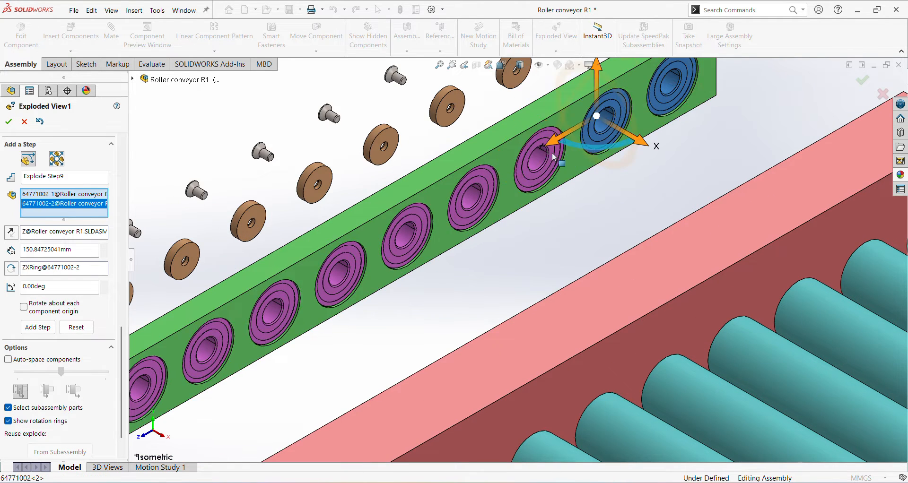
pyautogui.click(552, 155)
pyautogui.click(406, 235)
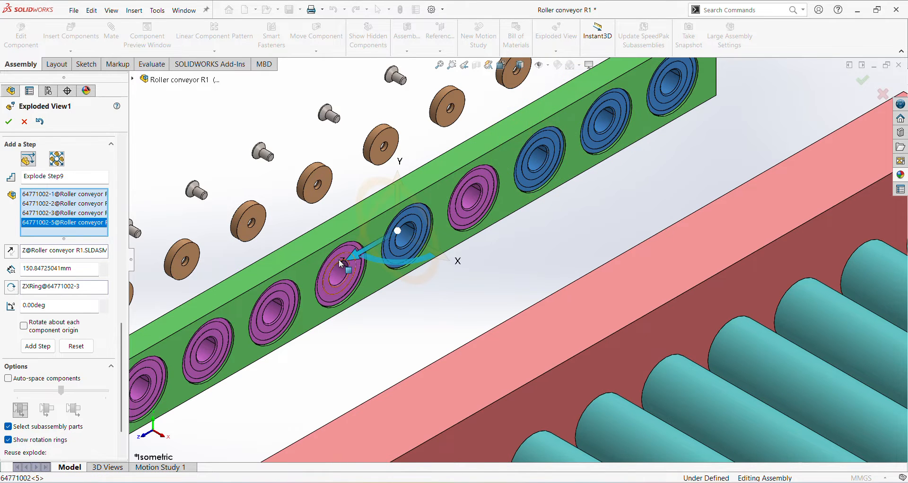
pyautogui.click(463, 226)
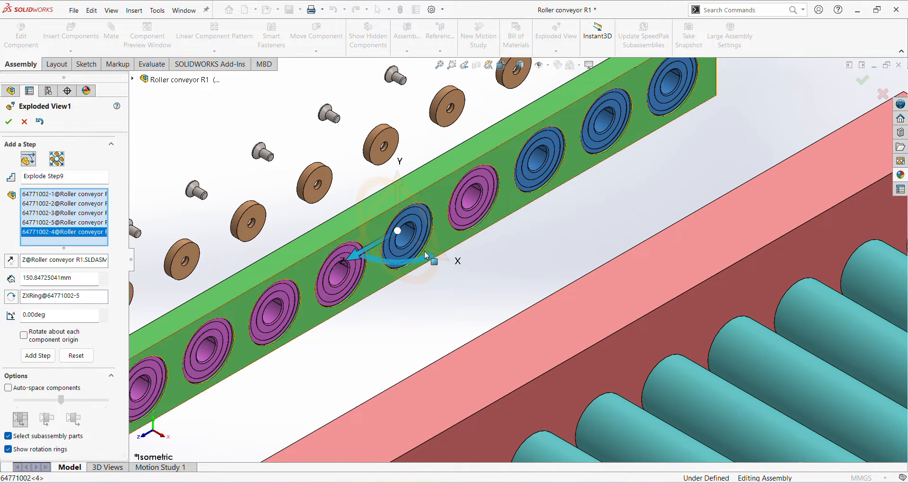
pyautogui.click(354, 266)
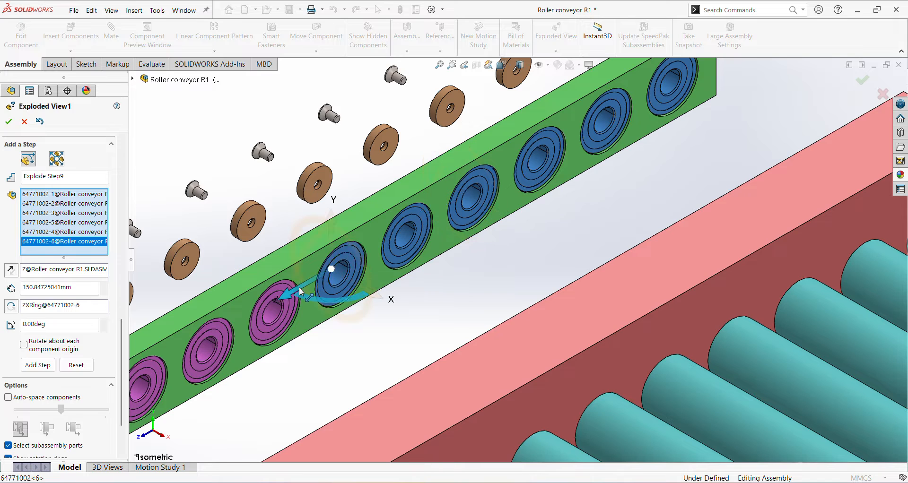
pyautogui.click(286, 316)
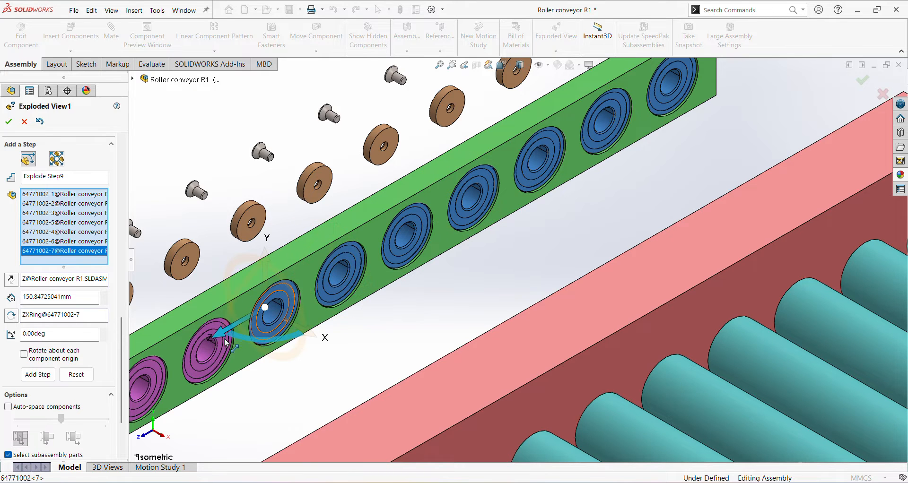
pyautogui.click(213, 362)
pyautogui.click(152, 373)
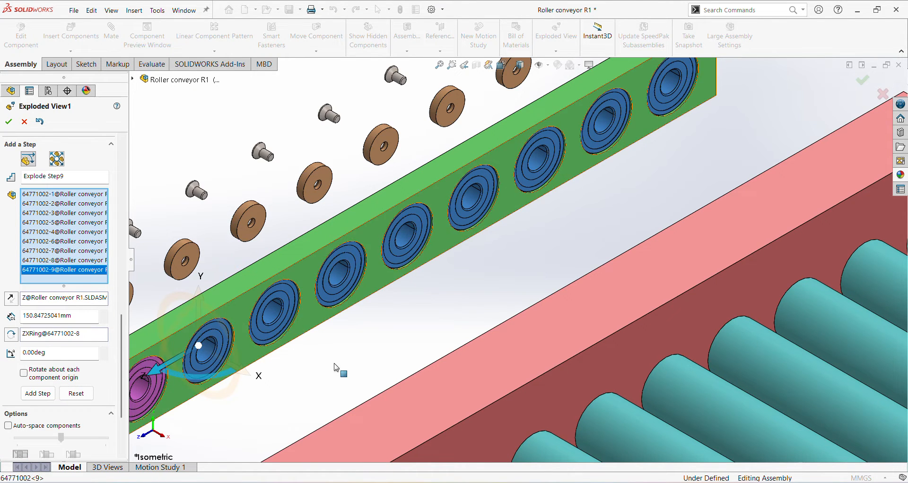
pyautogui.scroll(2, 496, 269)
pyautogui.scroll(4, 497, 270)
pyautogui.scroll(-2, 454, 331)
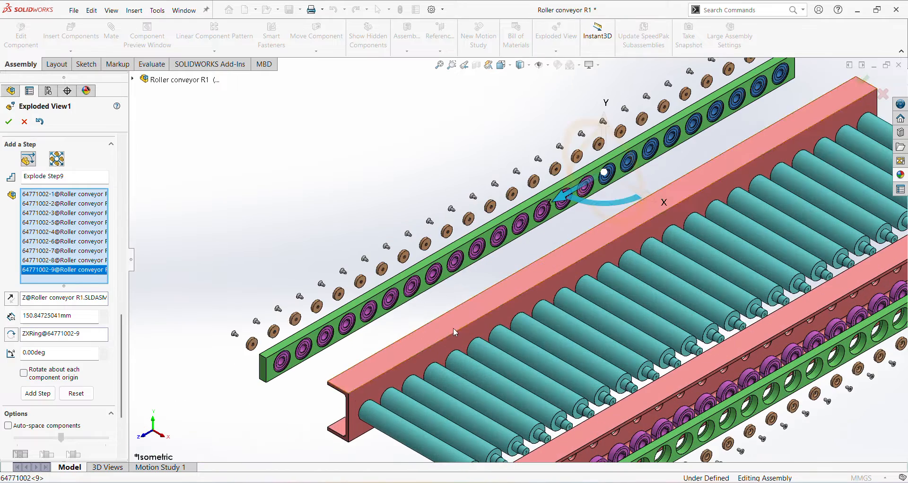
pyautogui.scroll(-3, 622, 191)
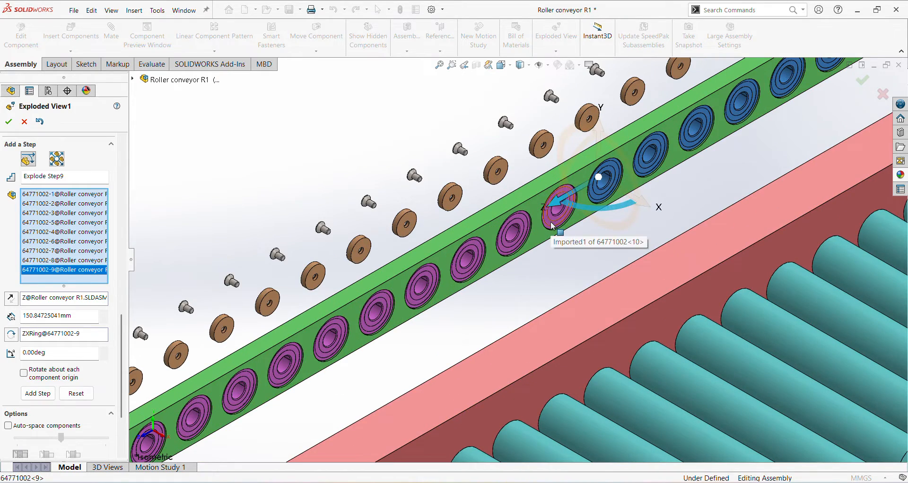
pyautogui.click(522, 227)
pyautogui.click(475, 251)
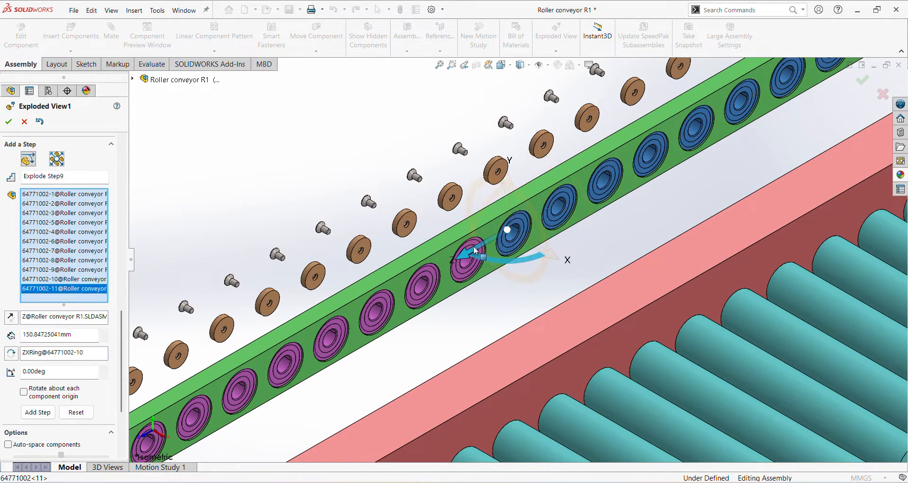
pyautogui.click(461, 271)
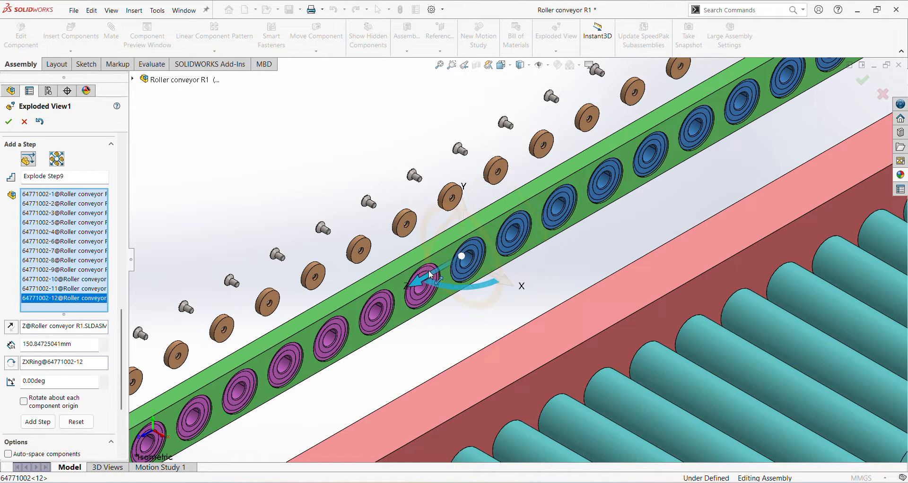
pyautogui.click(374, 304)
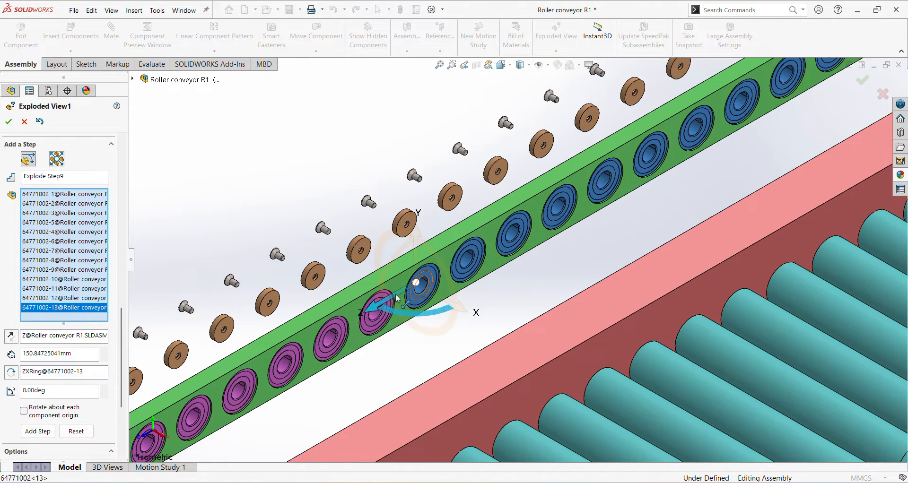
pyautogui.click(371, 332)
pyautogui.click(331, 326)
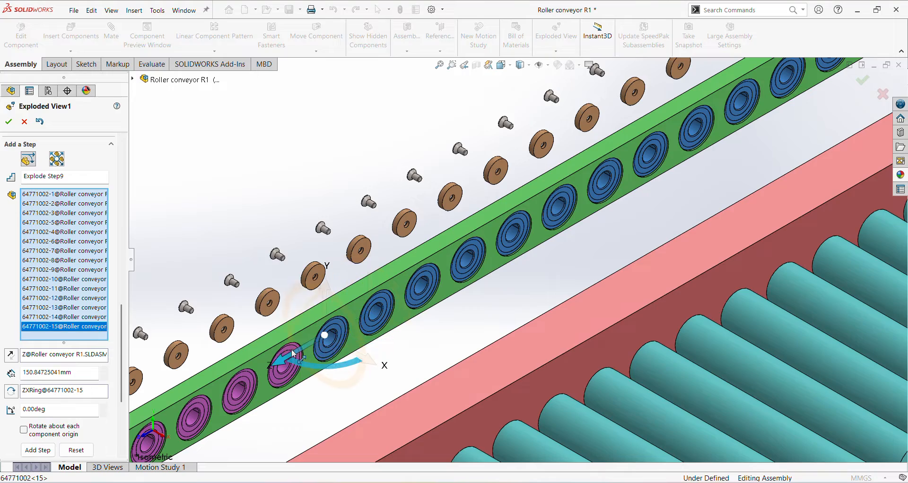
pyautogui.click(288, 350)
pyautogui.scroll(5, 267, 385)
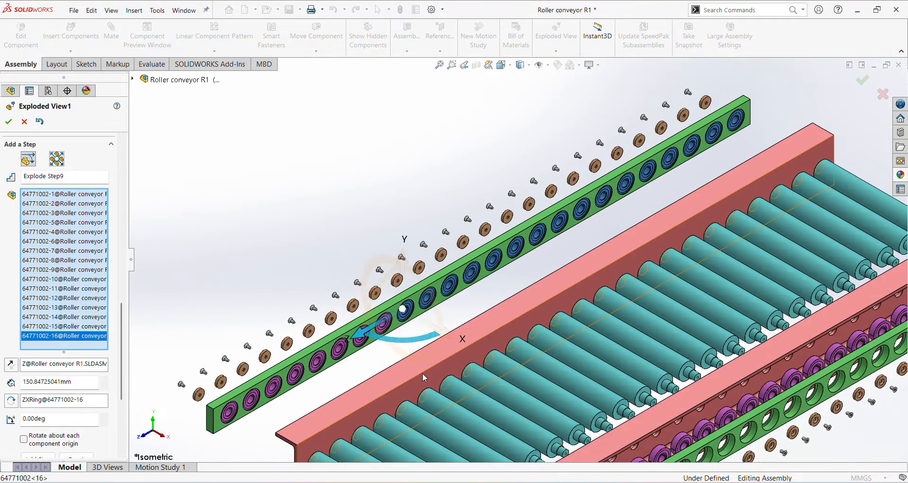
pyautogui.scroll(-4, 419, 372)
pyautogui.scroll(3, 402, 353)
pyautogui.scroll(-2, 485, 241)
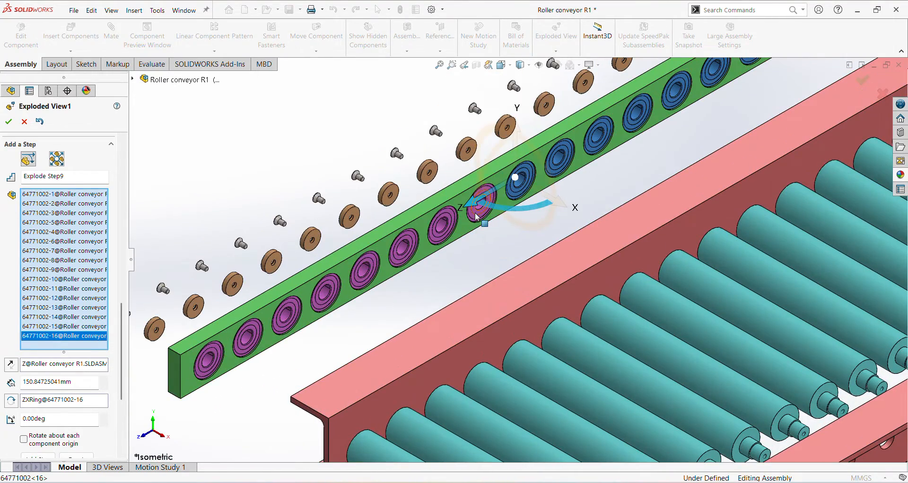
pyautogui.click(450, 226)
pyautogui.click(410, 247)
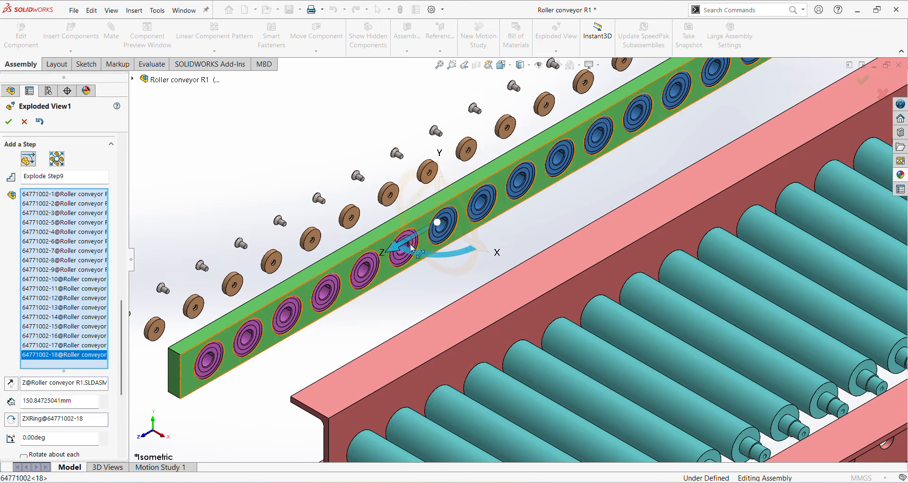
pyautogui.click(365, 278)
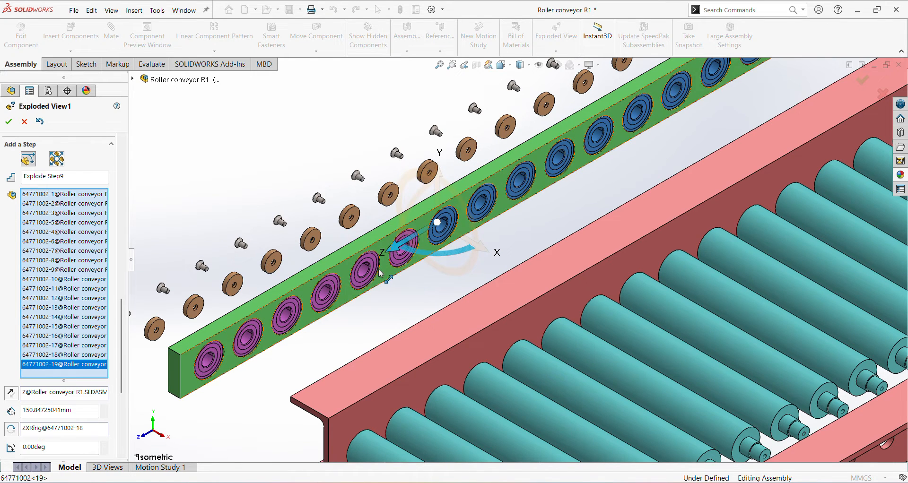
pyautogui.click(324, 305)
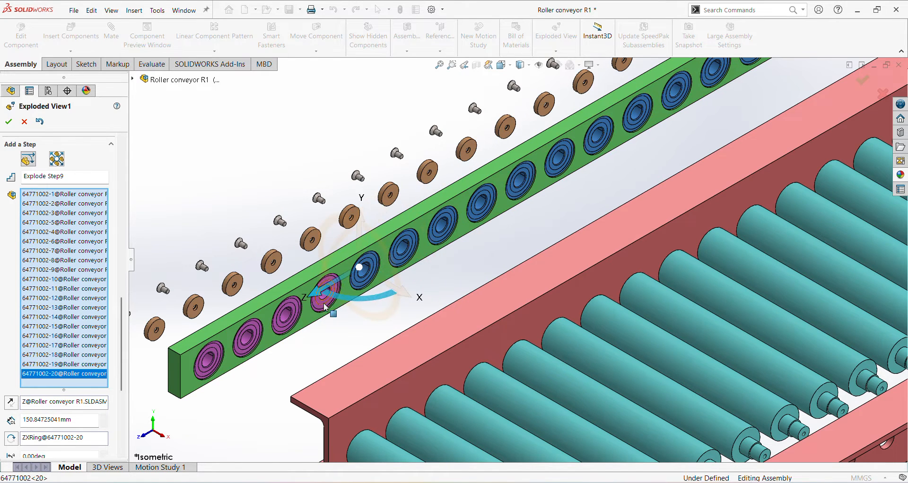
pyautogui.click(282, 322)
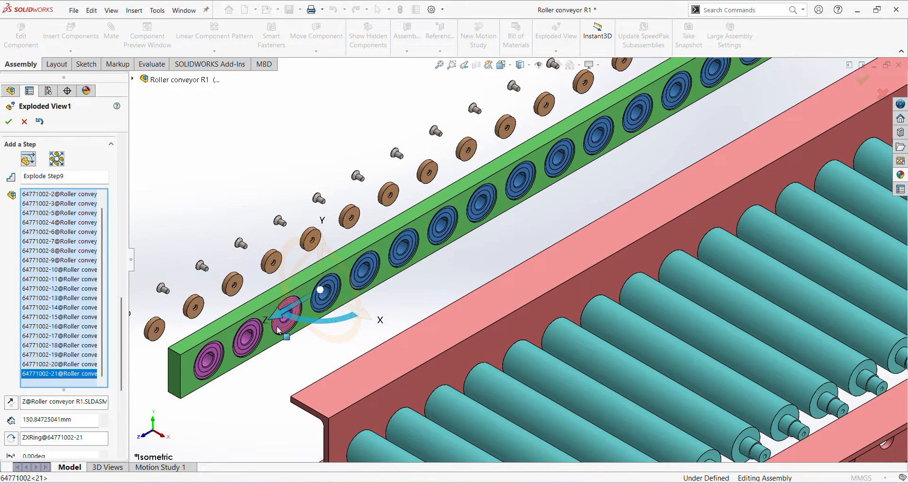
pyautogui.click(245, 348)
pyautogui.click(217, 363)
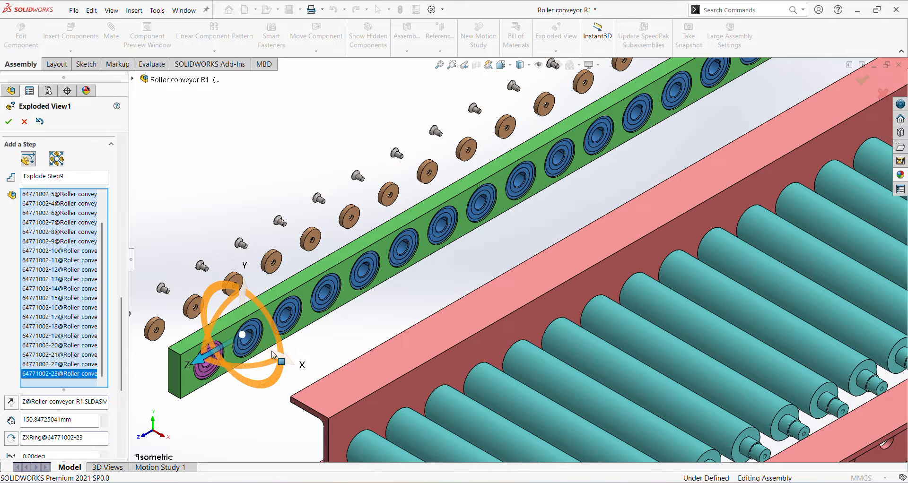
pyautogui.click(205, 375)
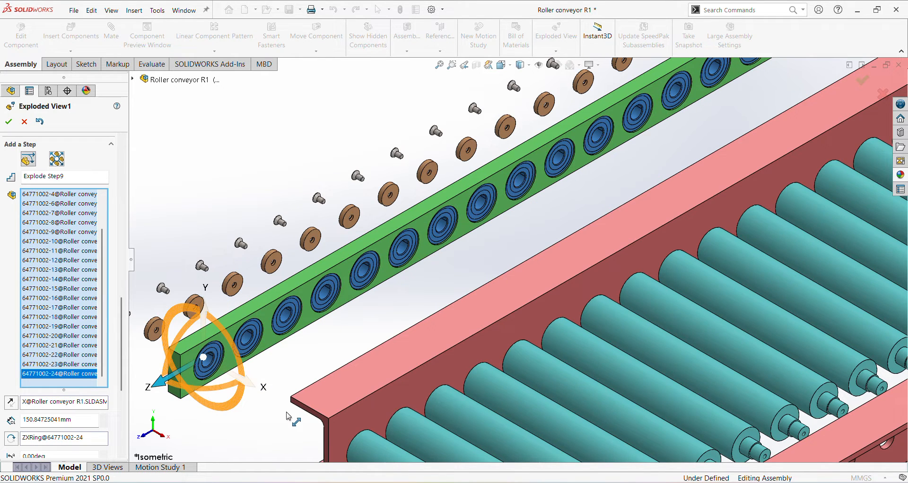
# Step: Explode the 24 selected bearings about 52 mm along the Z axis
pyautogui.scroll(5, 488, 307)
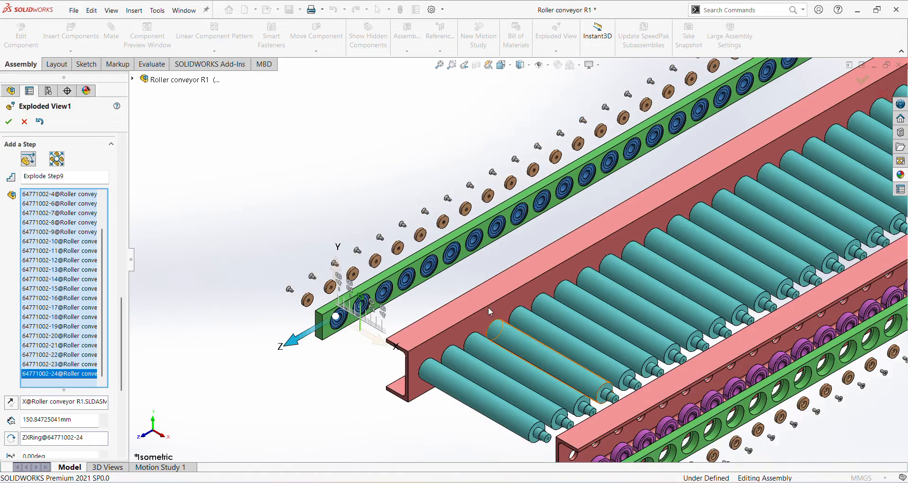
pyautogui.moveTo(522, 273); pyautogui.dragTo(456, 356, button='middle')
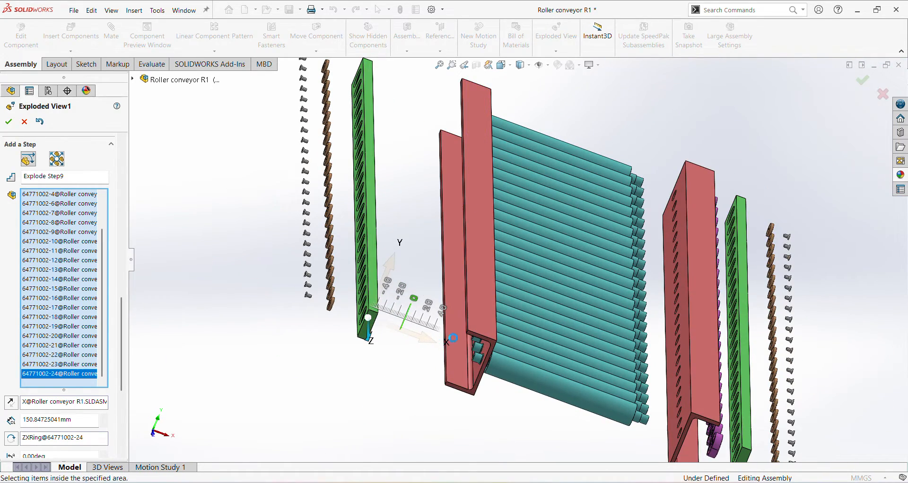
pyautogui.scroll(3, 433, 354)
pyautogui.moveTo(458, 354); pyautogui.dragTo(420, 314, button='middle')
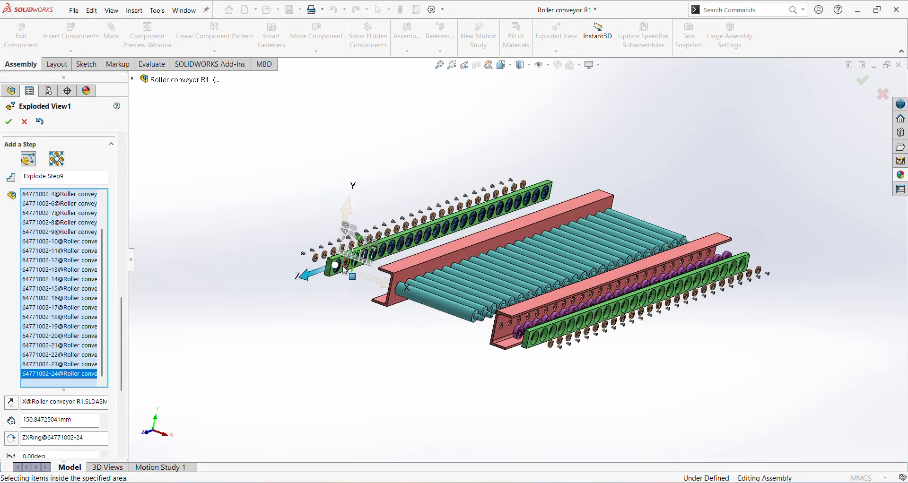
pyautogui.scroll(-4, 333, 271)
pyautogui.scroll(-2, 425, 278)
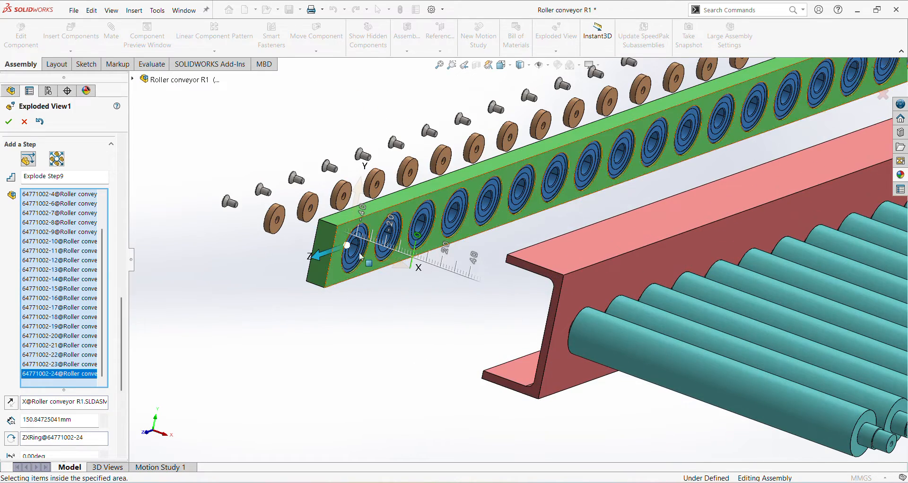
pyautogui.moveTo(320, 257); pyautogui.dragTo(294, 261)
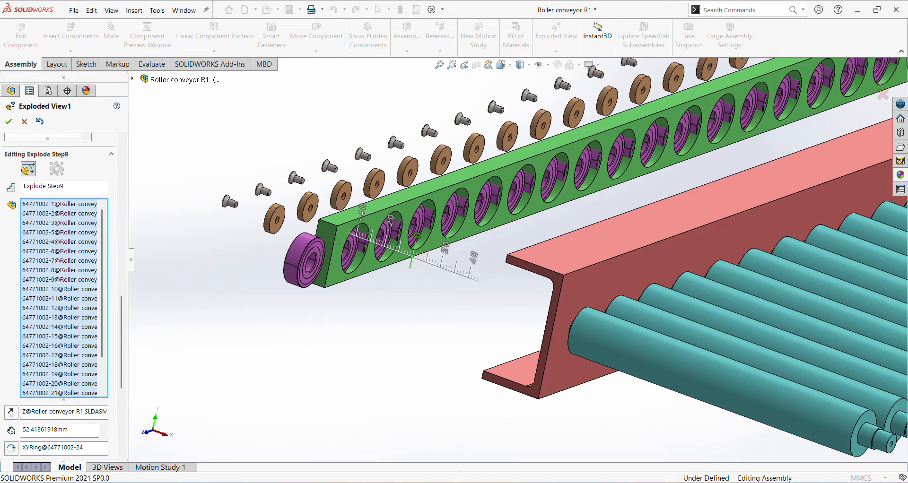
# Step: Clear the ninth explode step's direction and replace it with the X axis, pointing from the bearing block toward the U channel
pyautogui.moveTo(122, 385); pyautogui.dragTo(118, 440)
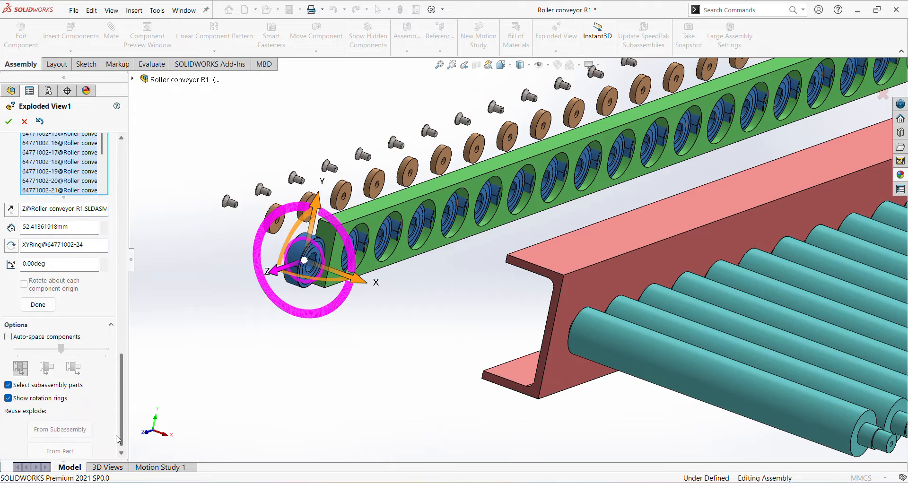
pyautogui.click(77, 227)
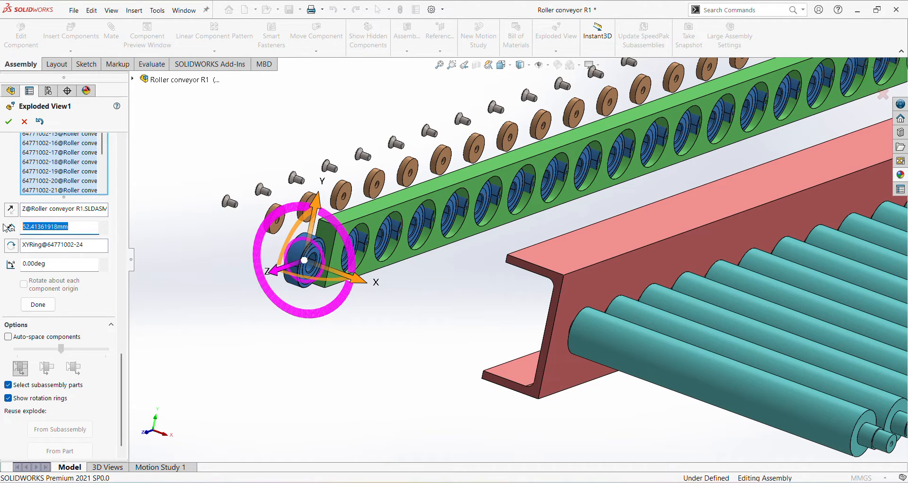
pyautogui.click(36, 210)
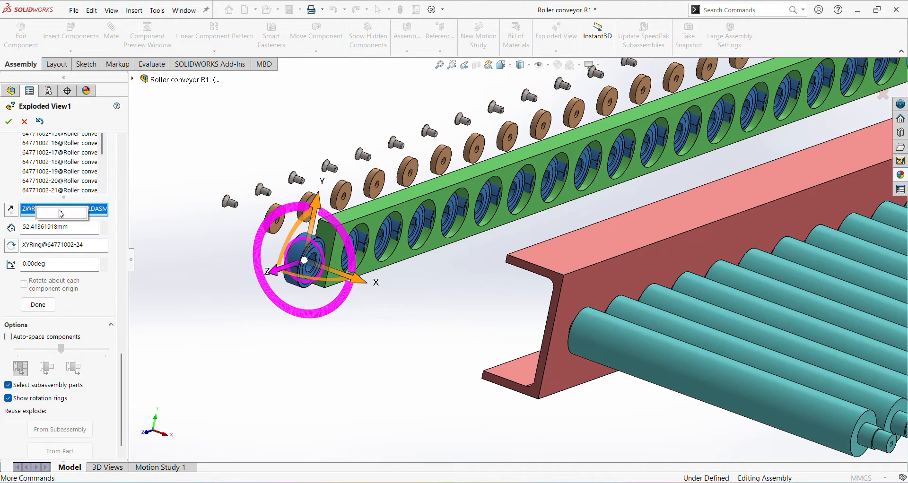
pyautogui.rightClick(37, 210)
pyautogui.click(63, 225)
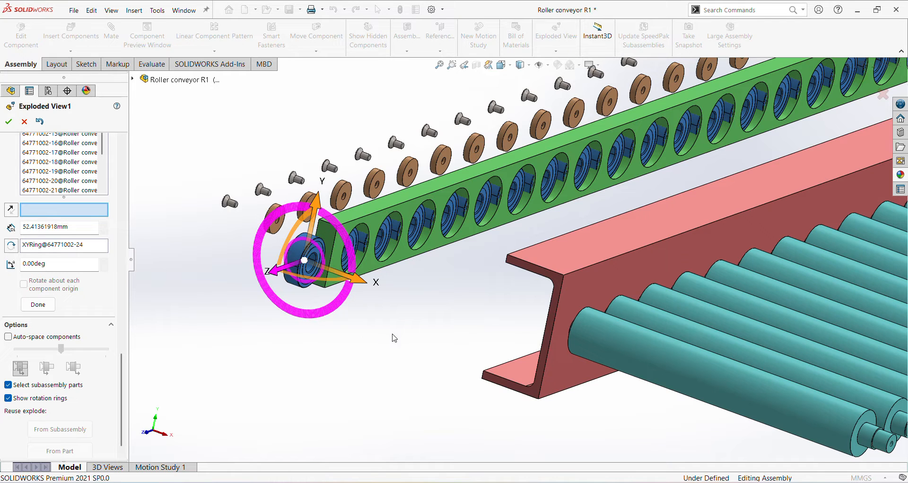
pyautogui.click(364, 283)
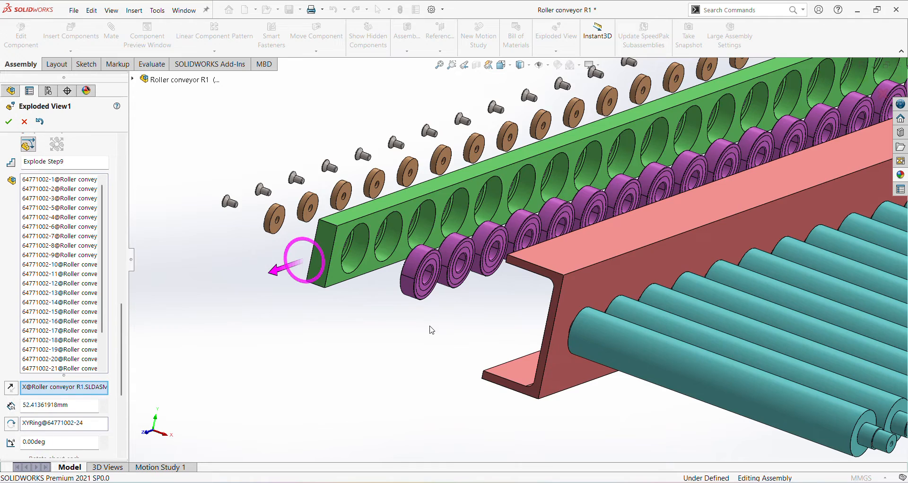
# Step: Set the ninth explode step's distance to 30 mm for the far-side bearings
pyautogui.scroll(3, 442, 336)
pyautogui.moveTo(442, 336); pyautogui.dragTo(448, 347, button='middle')
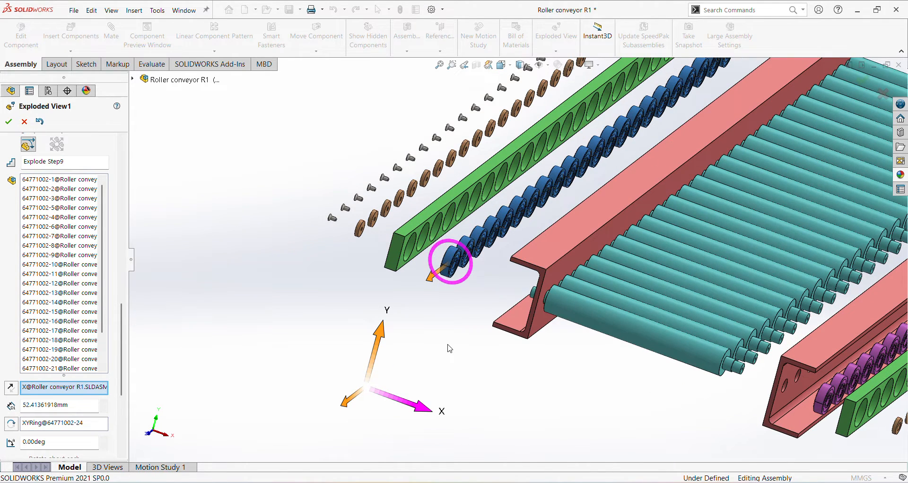
pyautogui.hotkey('ctrl', '7')
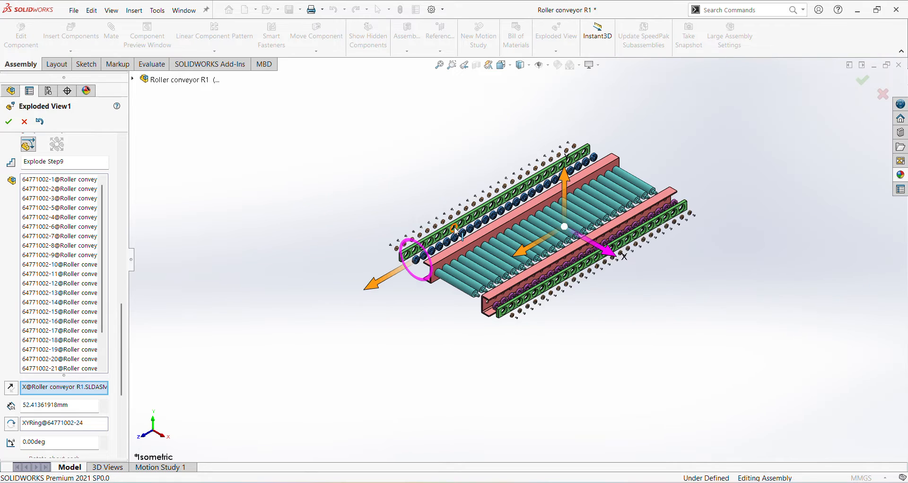
pyautogui.moveTo(638, 258); pyautogui.dragTo(629, 253)
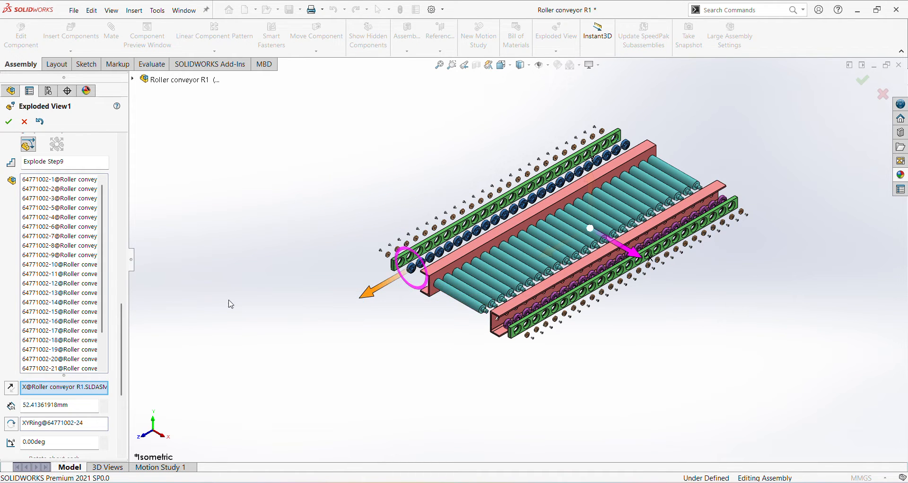
pyautogui.doubleClick(79, 405)
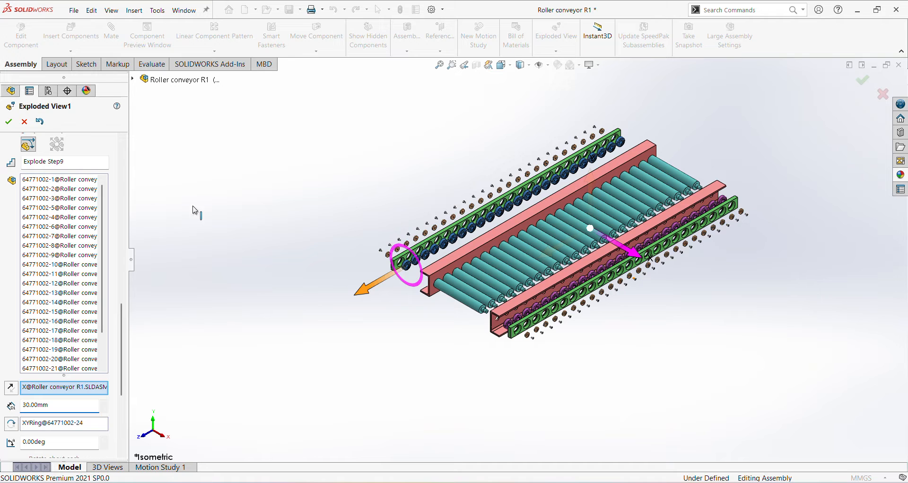
# Step: Complete the ninth explode step for the far-side bearings
pyautogui.moveTo(123, 331); pyautogui.dragTo(104, 391)
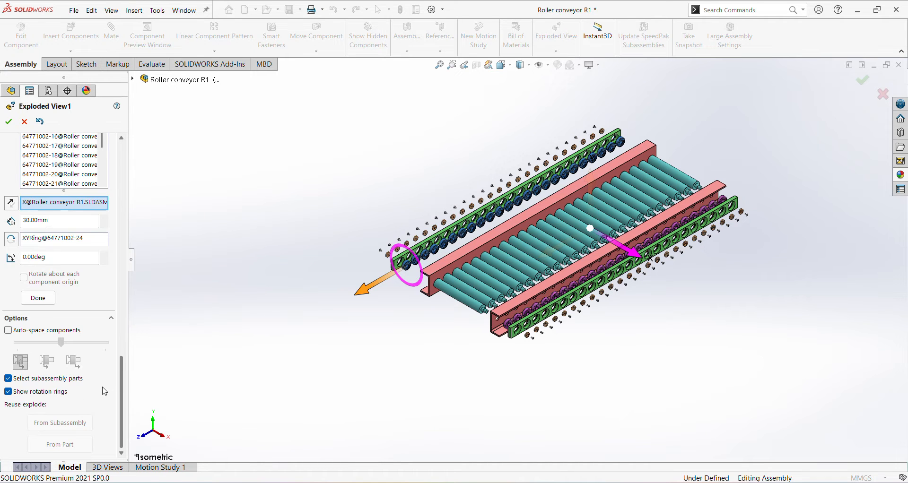
pyautogui.click(40, 299)
# Step: Explode the far-side U channel about 51 mm along the X axis, away from the rollers, and accept the exploded view
pyautogui.scroll(-3, 458, 274)
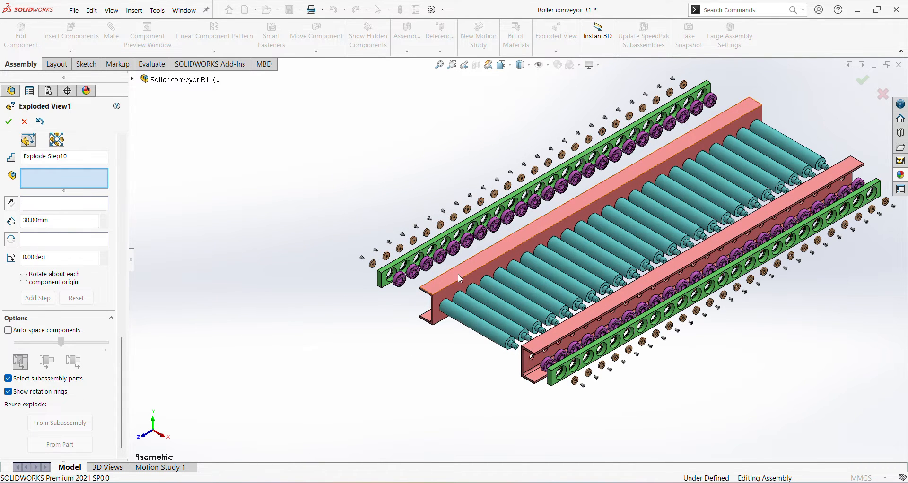
pyautogui.click(454, 271)
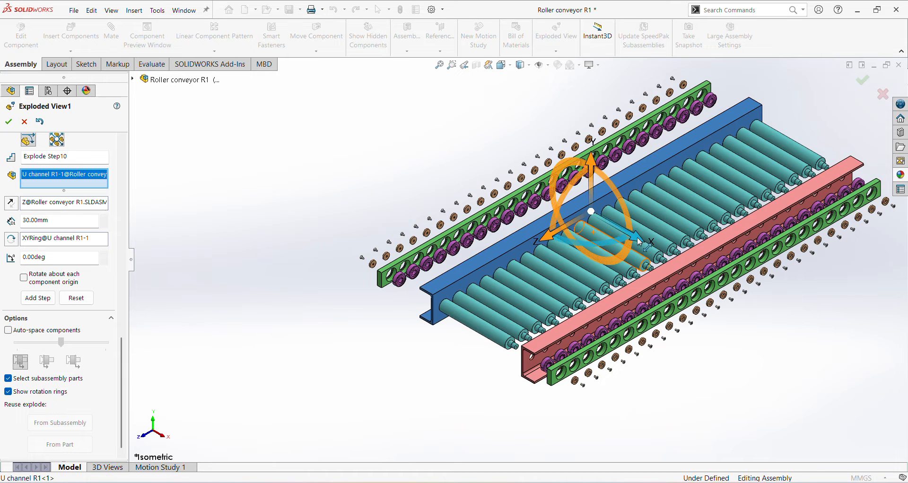
pyautogui.moveTo(638, 242); pyautogui.dragTo(620, 228)
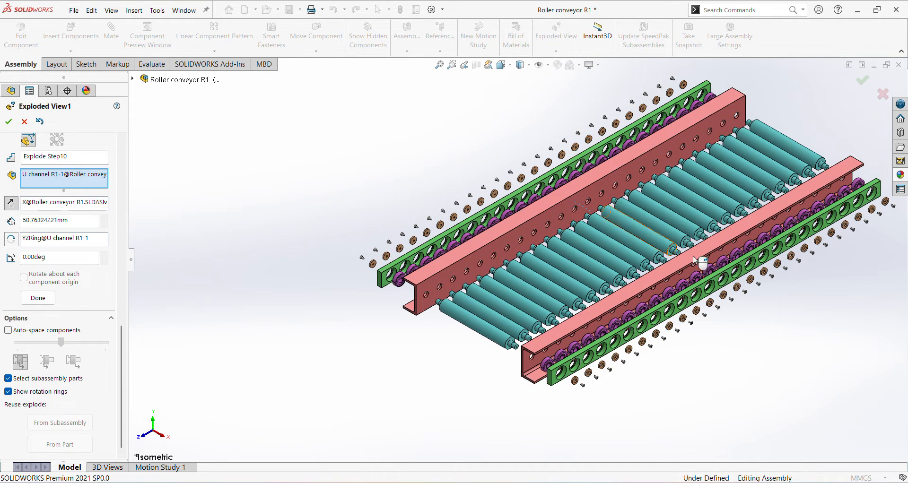
pyautogui.click(863, 81)
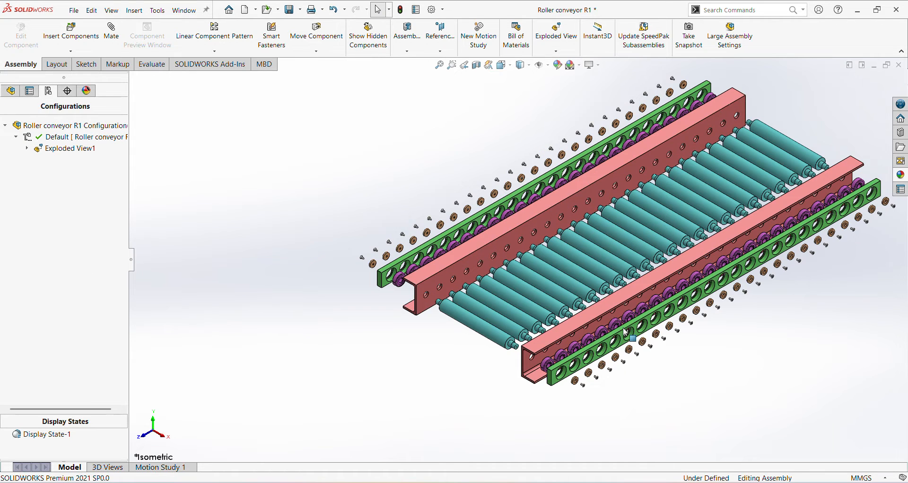
# Step: Examine the roller conveyor's exploded view up close and as a whole, checking the separation of channels, bearings, bearing blocks, spacers and screws
pyautogui.scroll(-5, 626, 331)
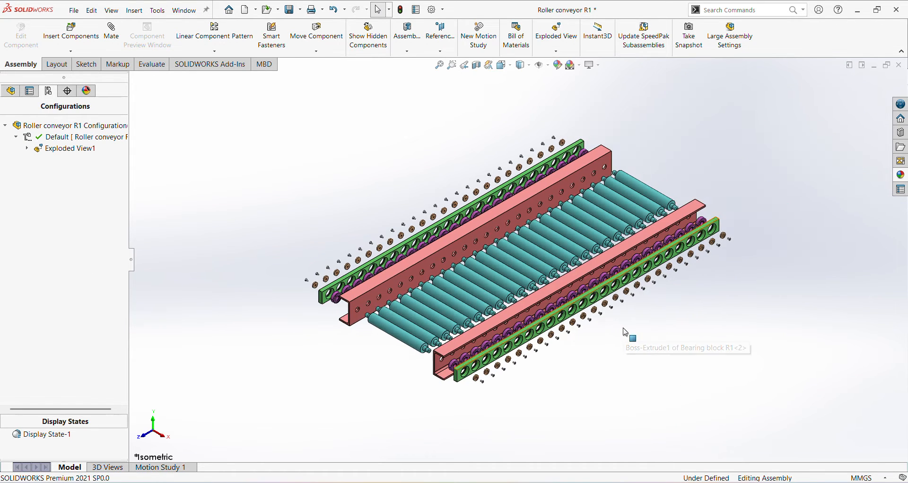
pyautogui.scroll(6, 565, 262)
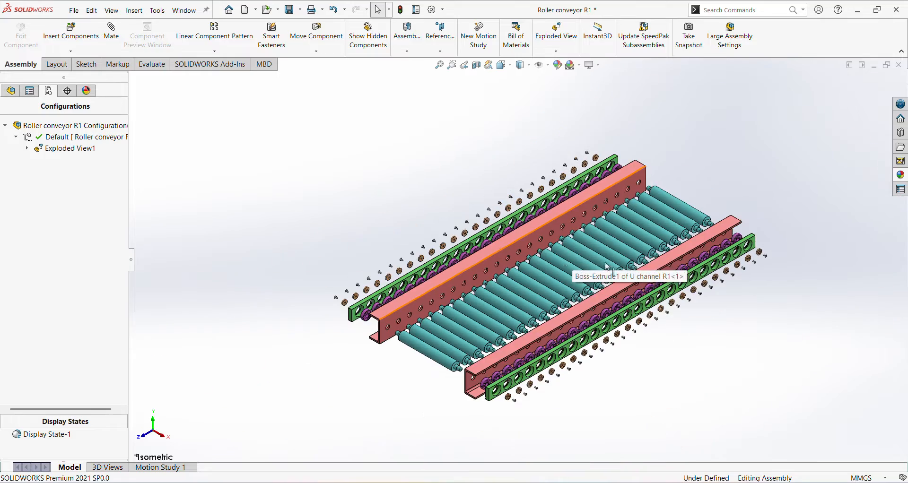
pyautogui.scroll(-3, 525, 331)
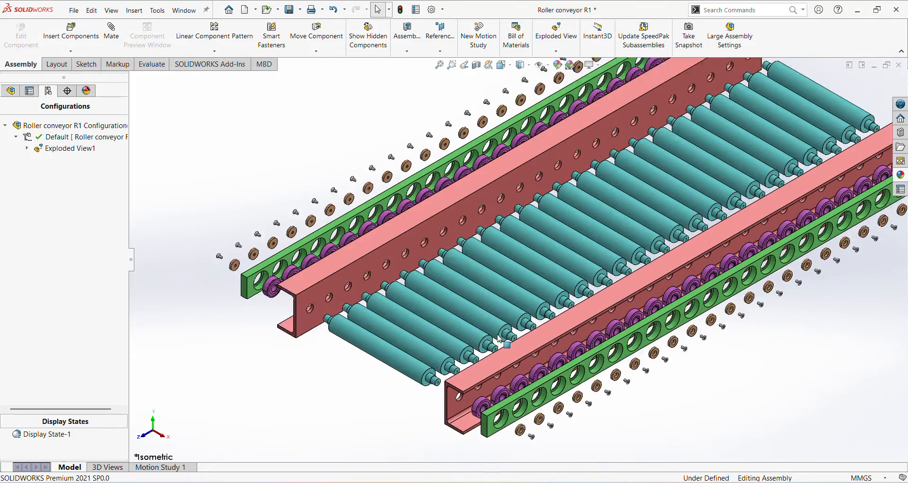
pyautogui.scroll(3, 531, 257)
pyautogui.scroll(-3, 763, 245)
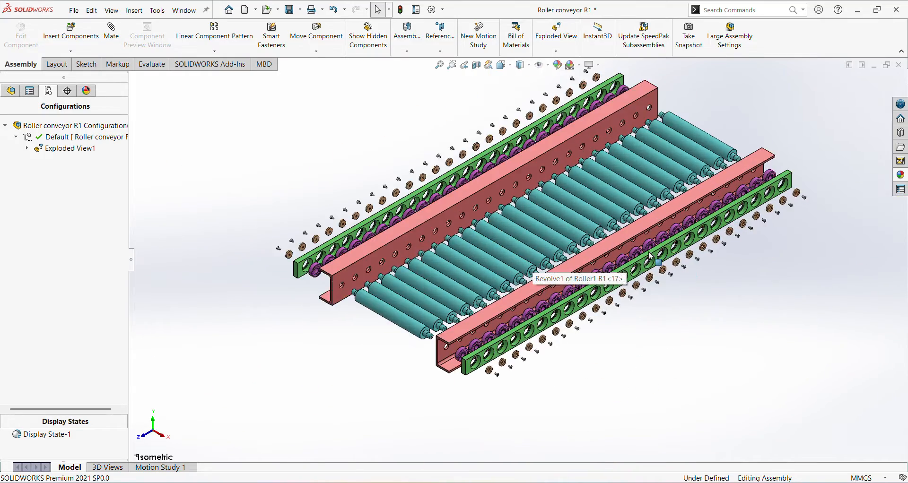
pyautogui.scroll(2, 724, 291)
pyautogui.scroll(-4, 378, 333)
pyautogui.scroll(2, 379, 334)
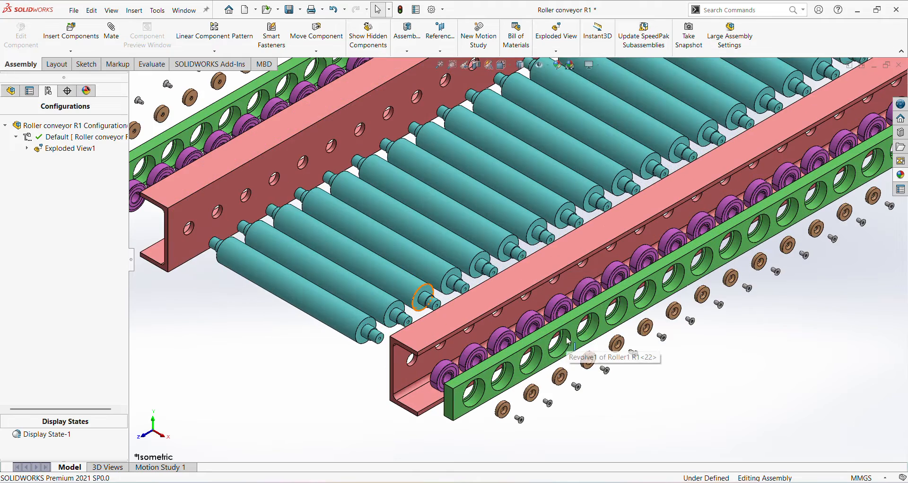
pyautogui.scroll(3, 426, 296)
pyautogui.scroll(3, 600, 183)
pyautogui.scroll(-3, 563, 198)
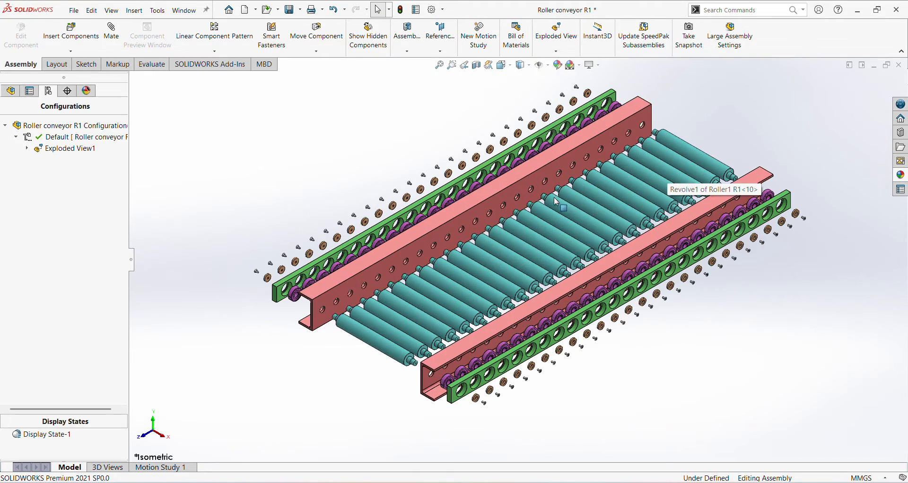